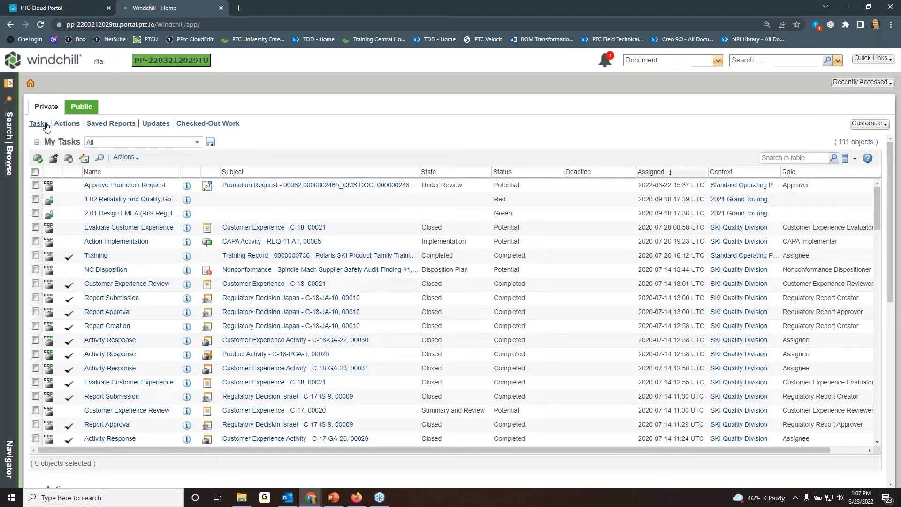
View the Saved Reports section of the Private home page, and place the Actions section ahead of Tasks.
{"action": "left_click", "coordinate": [112, 124]}
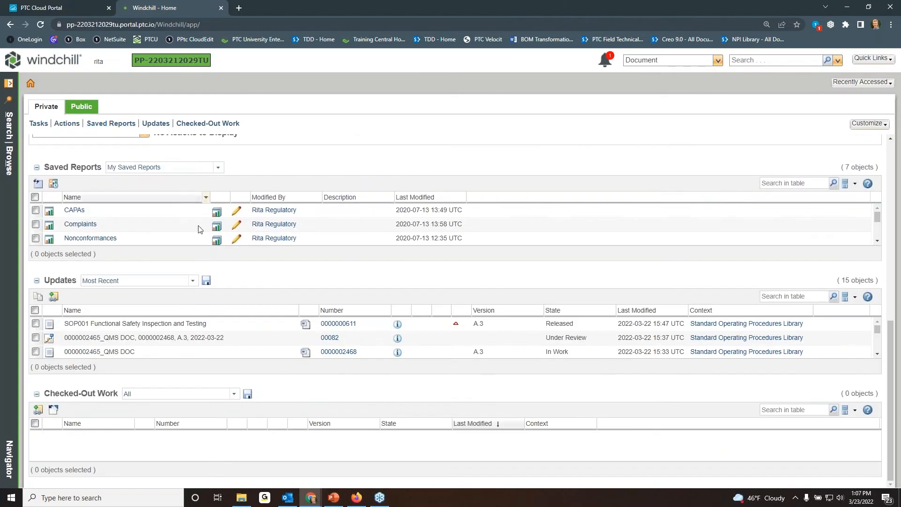
{"action": "scroll", "coordinate": [252, 211], "scroll_direction": "up", "scroll_amount": 10}
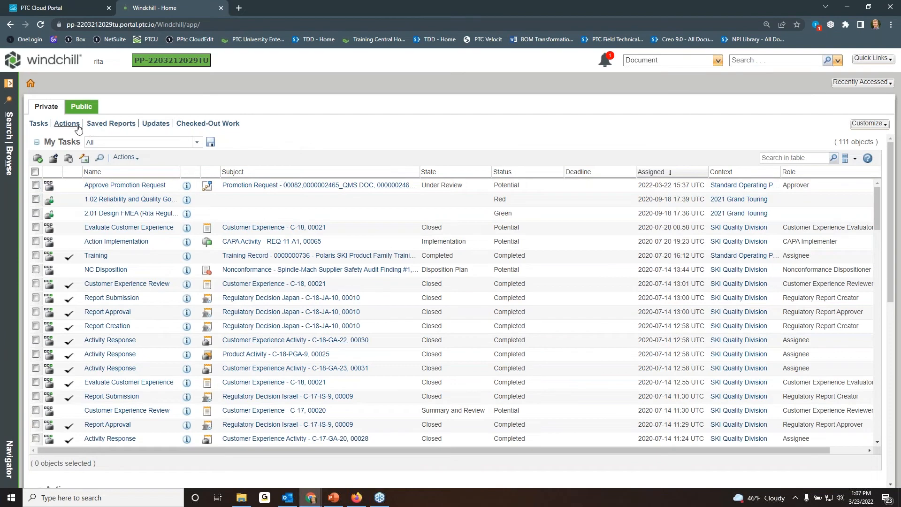
{"action": "left_click_drag", "start_coordinate": [69, 123], "coordinate": [44, 123]}
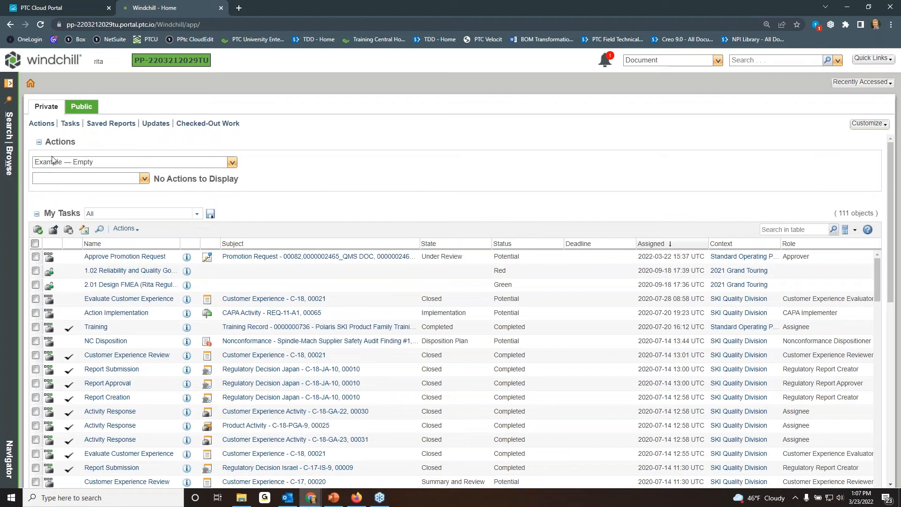
{"action": "left_click_drag", "start_coordinate": [42, 124], "coordinate": [71, 124]}
Add the Meetings and Reports sections to the Private home page.
{"action": "left_click", "coordinate": [872, 125]}
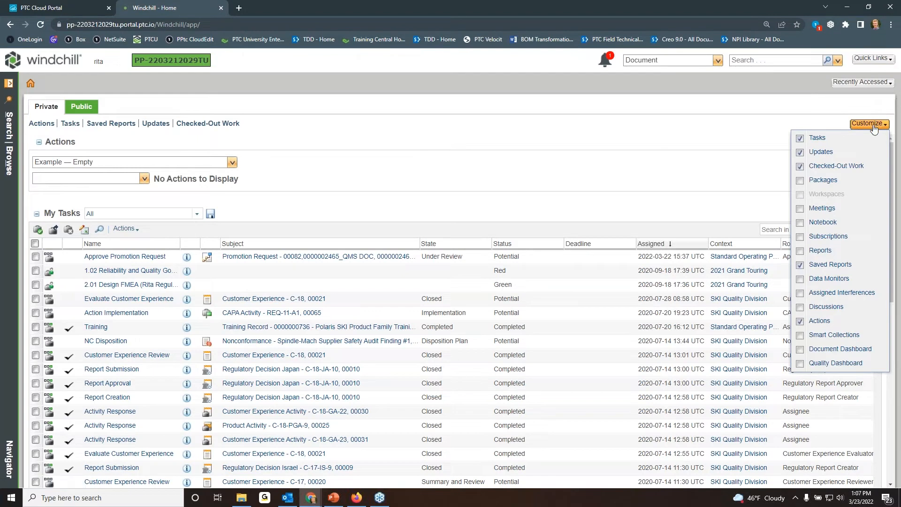
{"action": "left_click", "coordinate": [822, 209]}
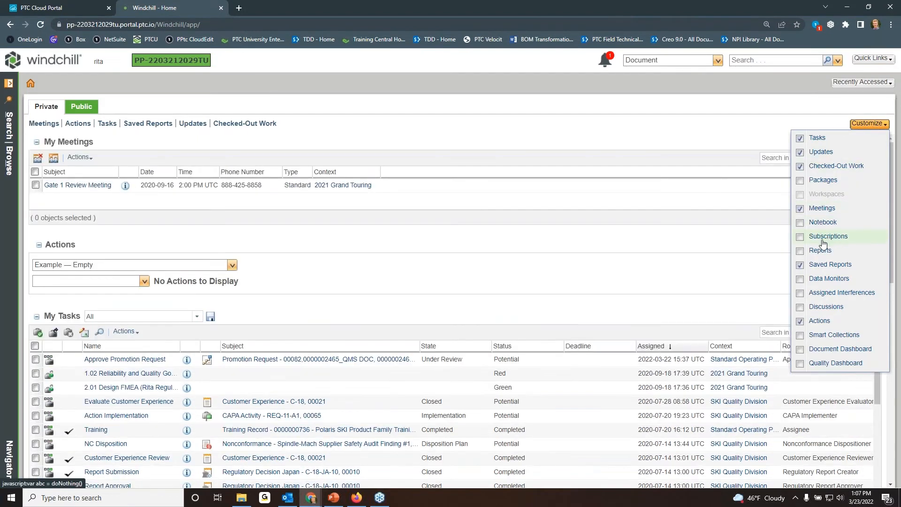
{"action": "left_click", "coordinate": [822, 252]}
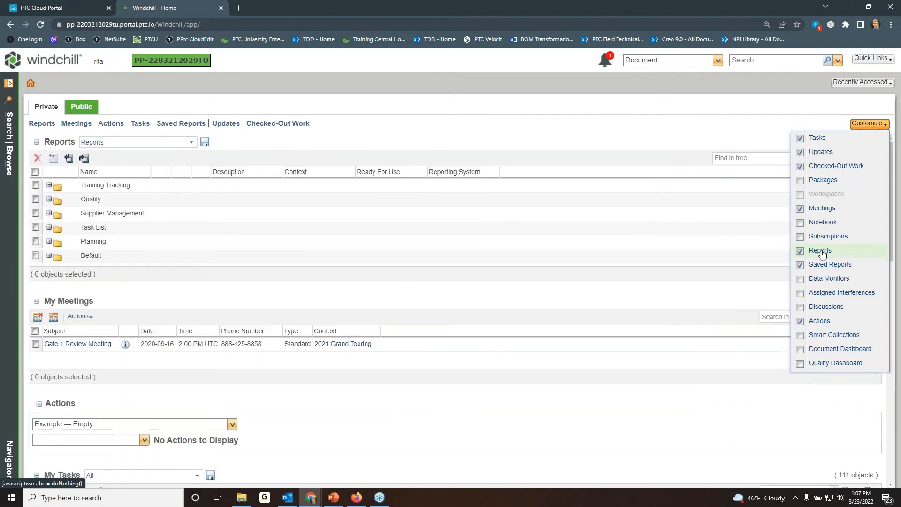
Remove the Reports and Meetings sections from the home page and move Actions back behind Tasks.
{"action": "left_click", "coordinate": [822, 252]}
{"action": "left_click", "coordinate": [825, 209]}
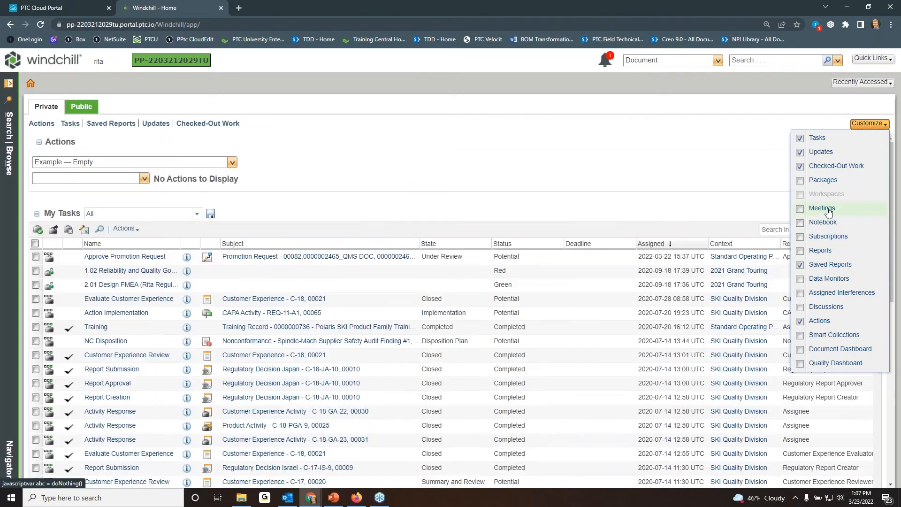
{"action": "left_click", "coordinate": [603, 139]}
{"action": "left_click_drag", "start_coordinate": [56, 123], "coordinate": [75, 124]}
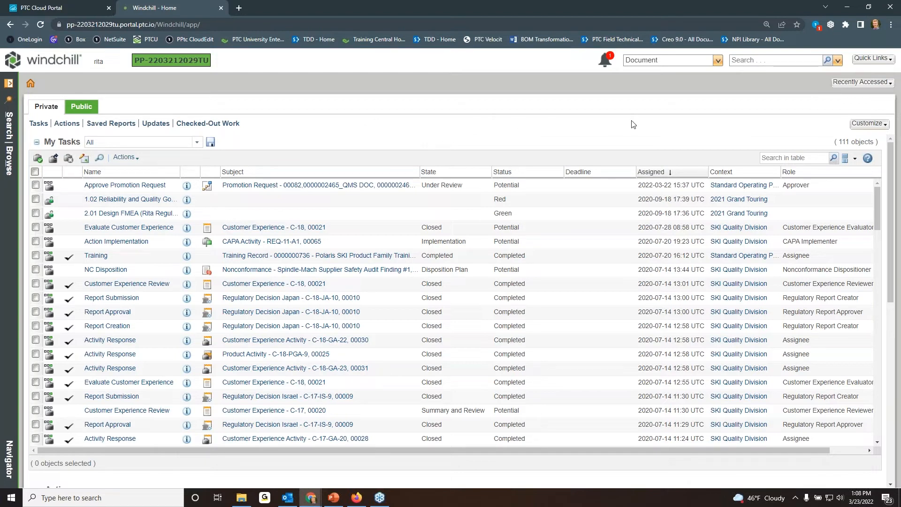
Check the available object types for the global search, keep Document, and search for "scope".
{"action": "left_click", "coordinate": [719, 61]}
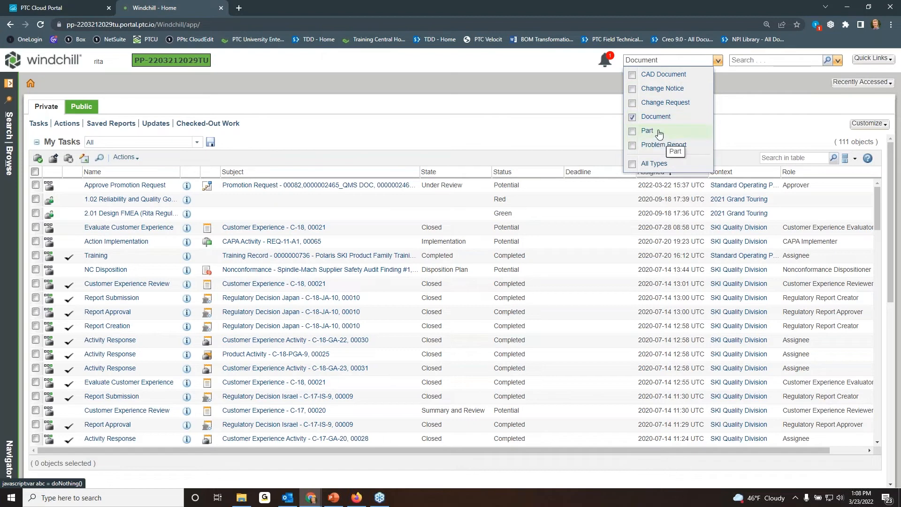
{"action": "left_click", "coordinate": [749, 106]}
{"action": "left_click", "coordinate": [758, 60]}
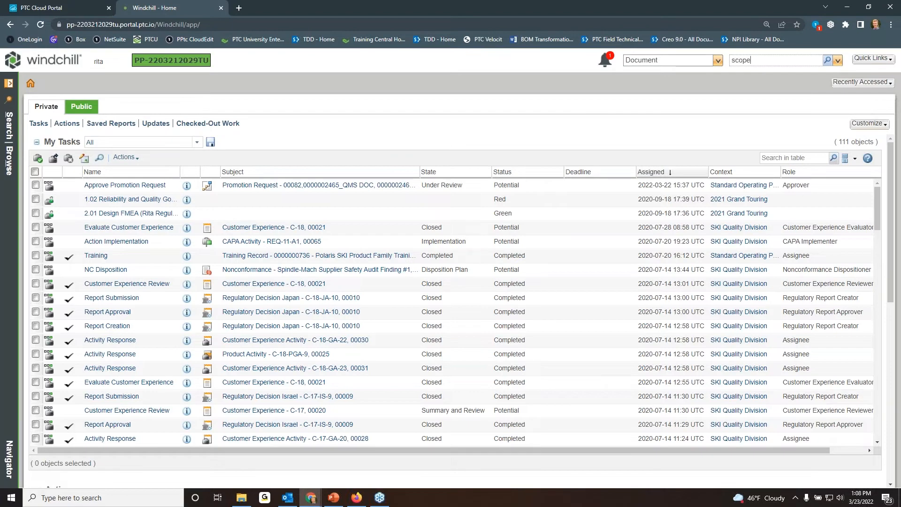
{"action": "key", "text": "Return"}
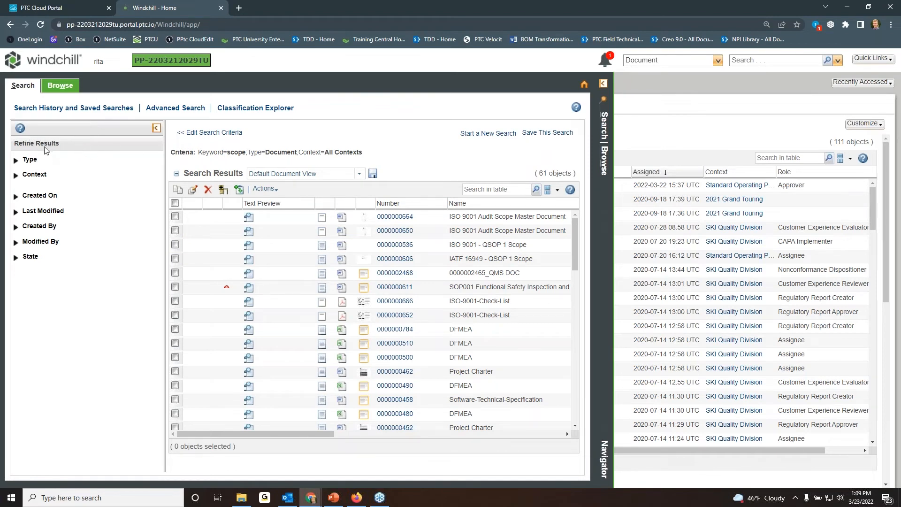
Refine the search results to documents in the Effective state.
{"action": "left_click", "coordinate": [16, 257]}
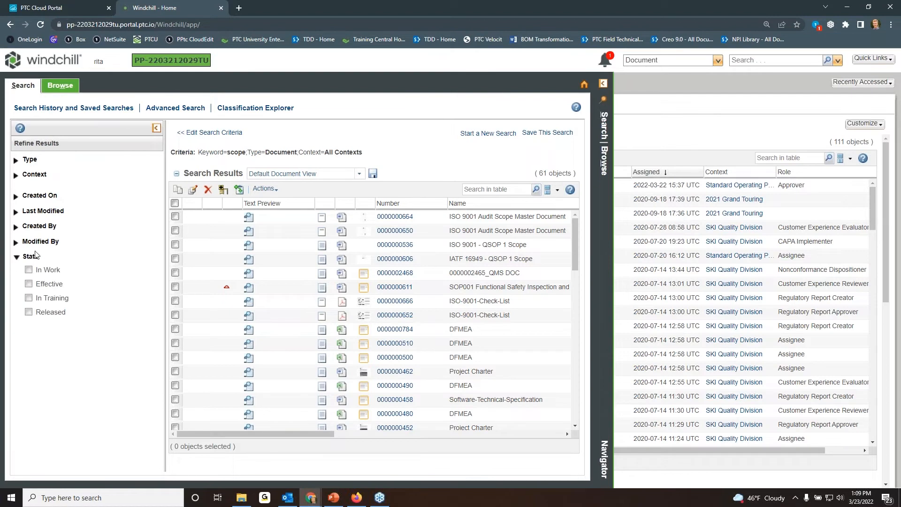
{"action": "left_click", "coordinate": [29, 285]}
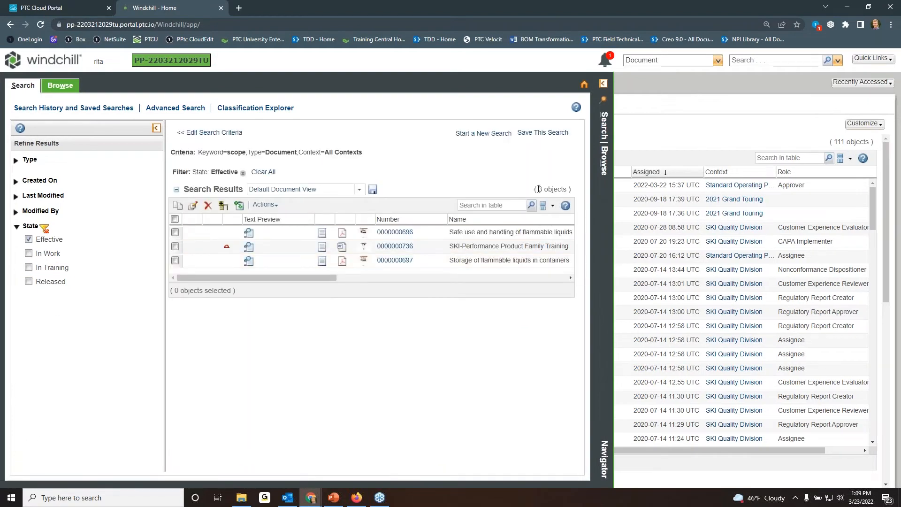
{"action": "left_click_drag", "start_coordinate": [539, 189], "coordinate": [563, 188]}
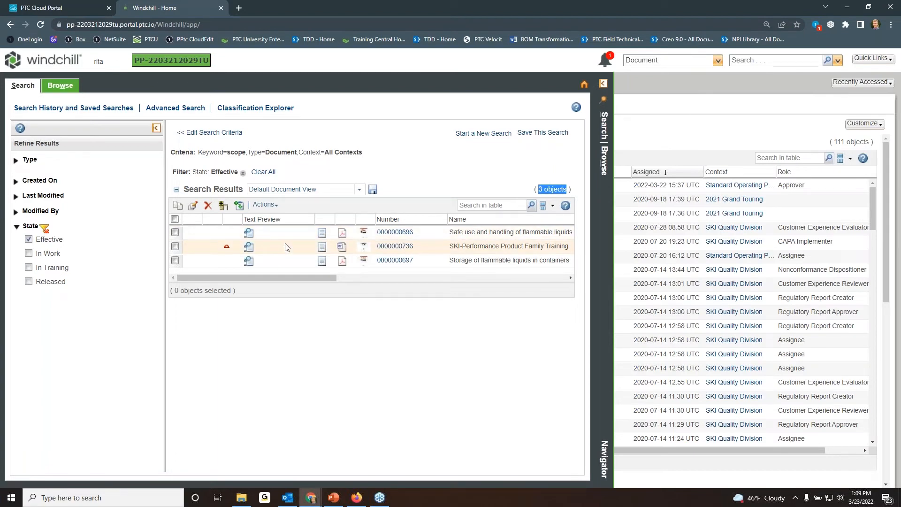
Preview the document "Safe use and handling of flammable liquids" and review the actions available for it.
{"action": "left_click", "coordinate": [365, 233]}
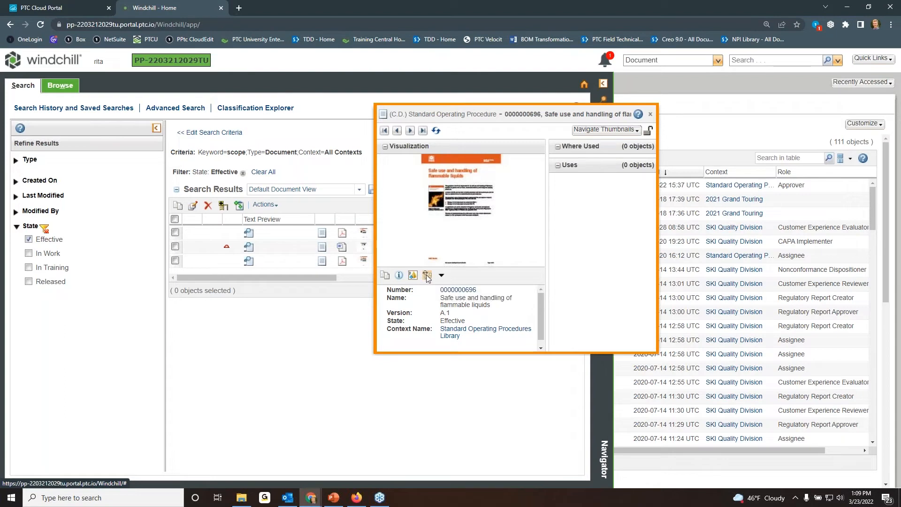
{"action": "left_click", "coordinate": [442, 276]}
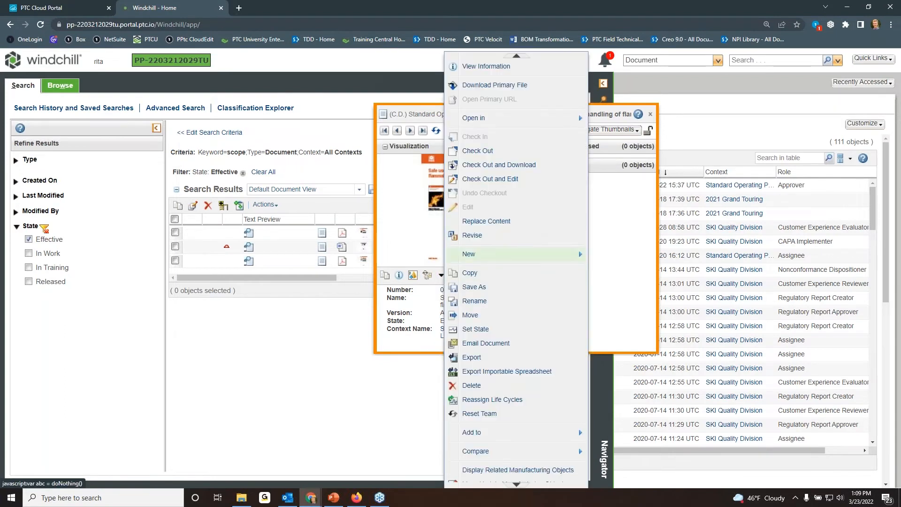
{"action": "left_click", "coordinate": [611, 244]}
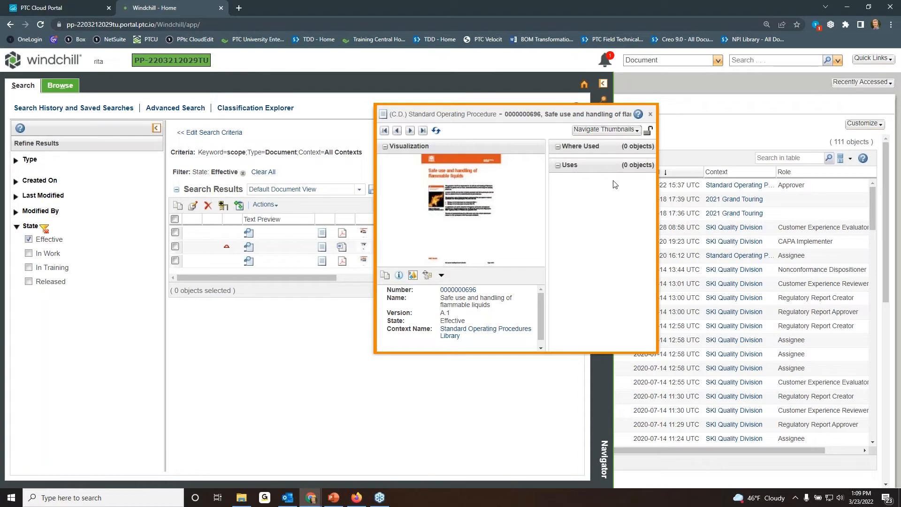
Switch the document preview to Related Information, check its Parts section, and close the preview.
{"action": "left_click", "coordinate": [610, 131]}
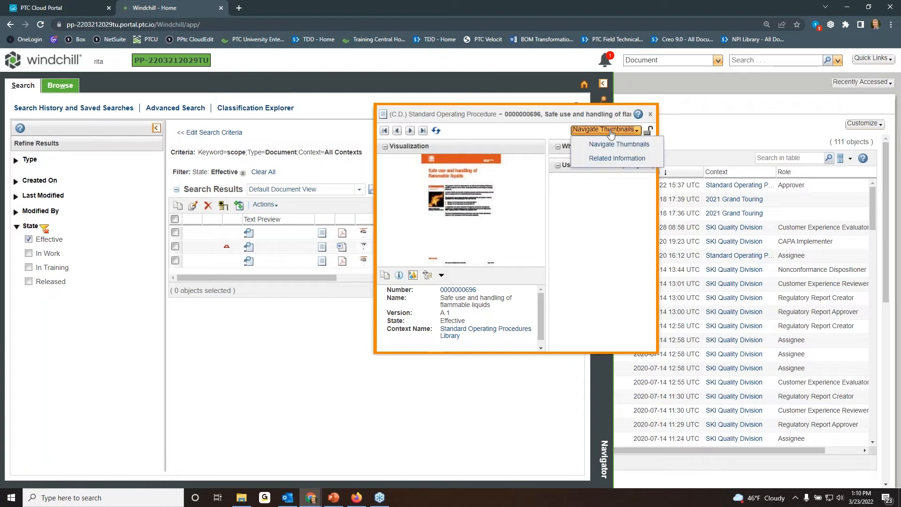
{"action": "left_click", "coordinate": [614, 158]}
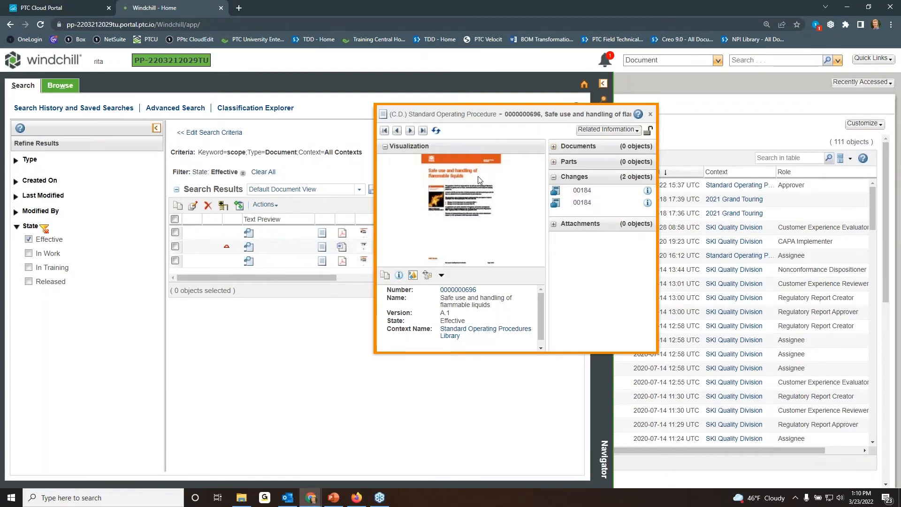
{"action": "left_click", "coordinate": [554, 162]}
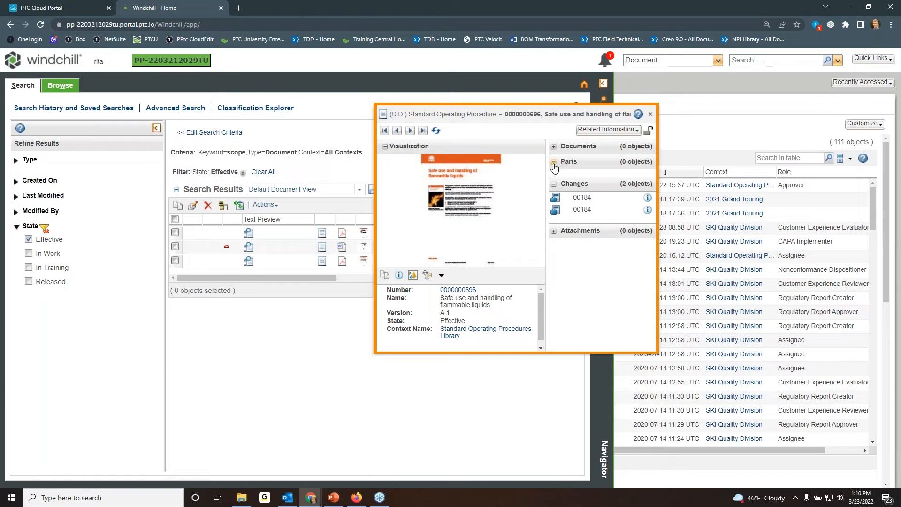
{"action": "left_click", "coordinate": [554, 161]}
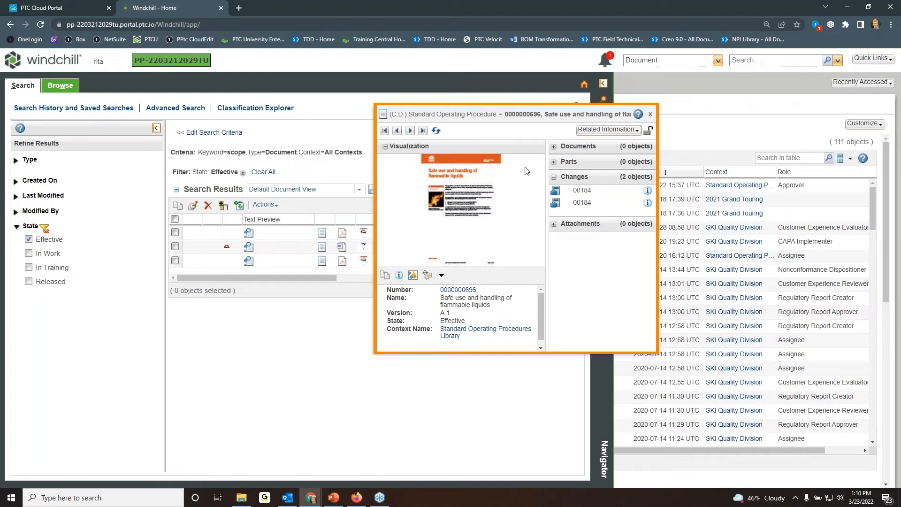
{"action": "left_click", "coordinate": [650, 115]}
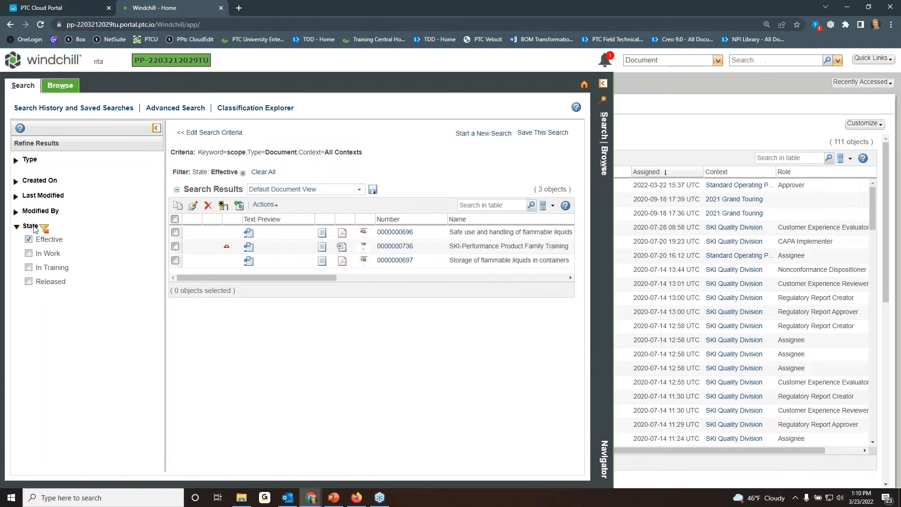
Remove the Effective state filter from the search results and collapse the State criteria.
{"action": "left_click", "coordinate": [29, 240]}
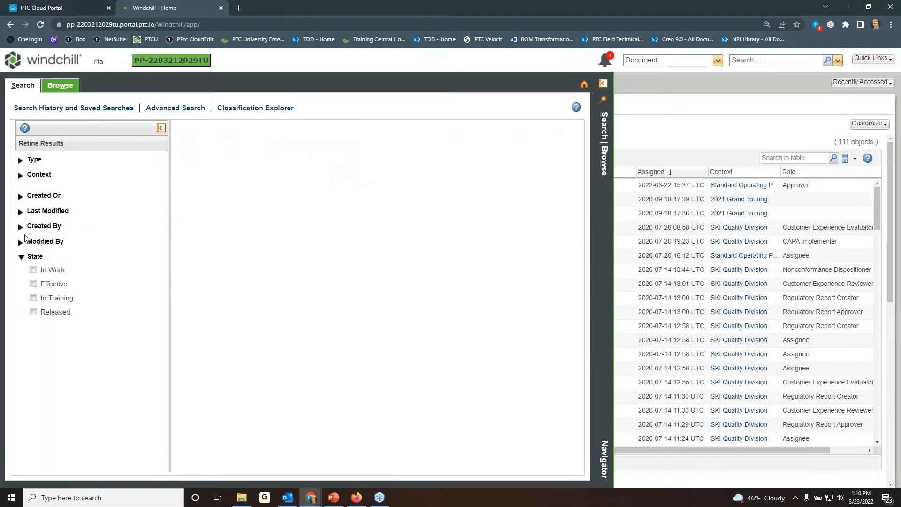
{"action": "left_click", "coordinate": [17, 258]}
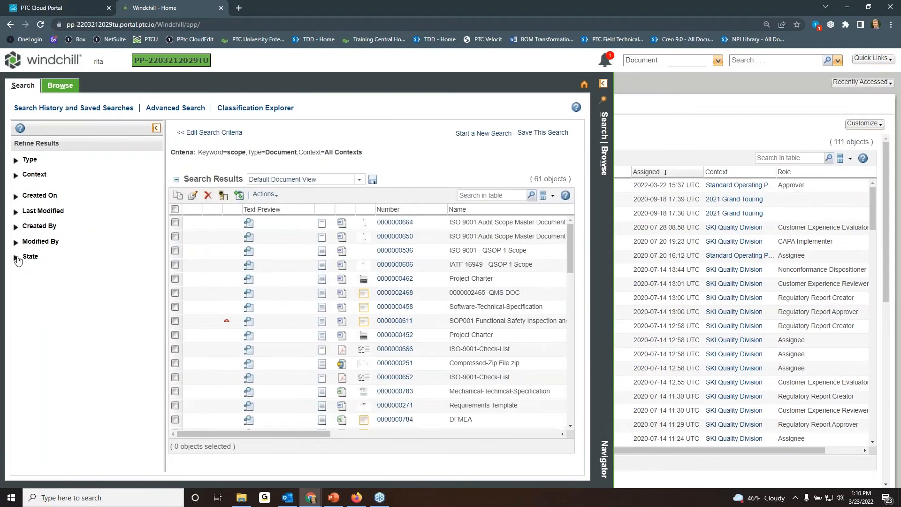
Browse to the Standard Operating Procedures Library's folders and open the General folder.
{"action": "left_click", "coordinate": [71, 91]}
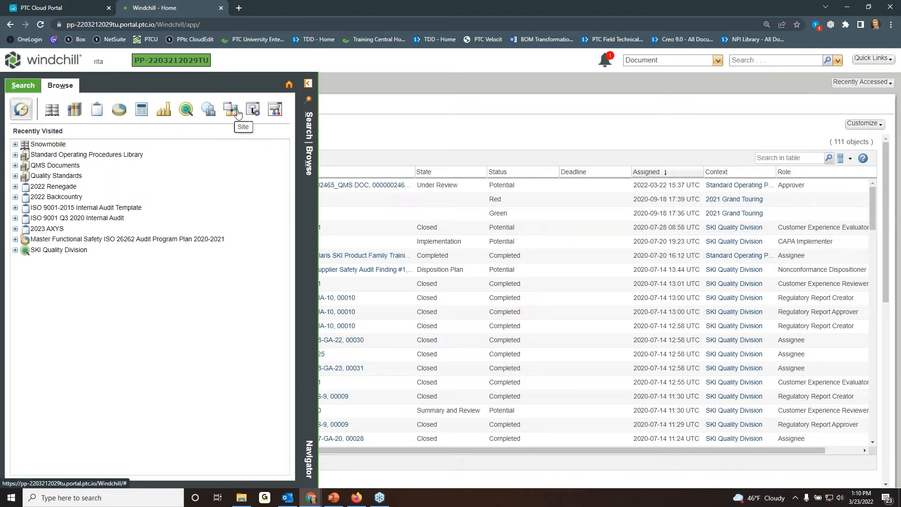
{"action": "left_click", "coordinate": [58, 159]}
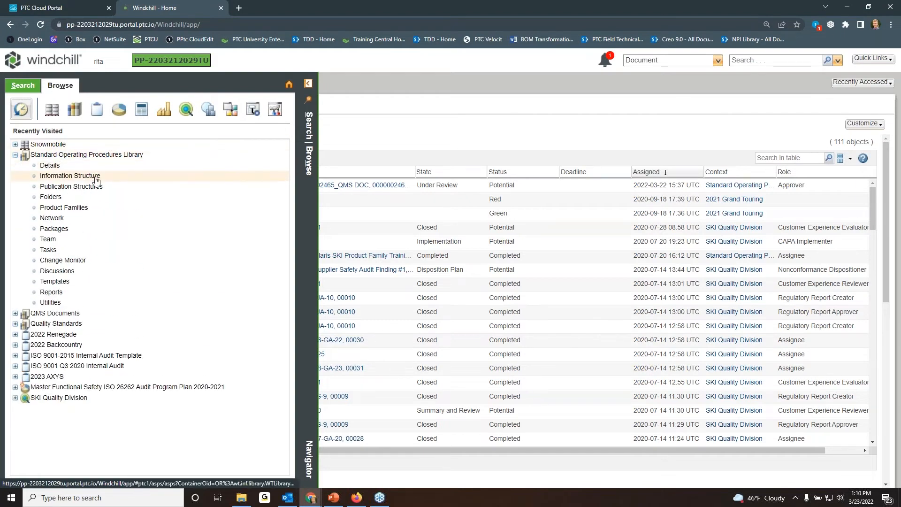
{"action": "left_click", "coordinate": [54, 199]}
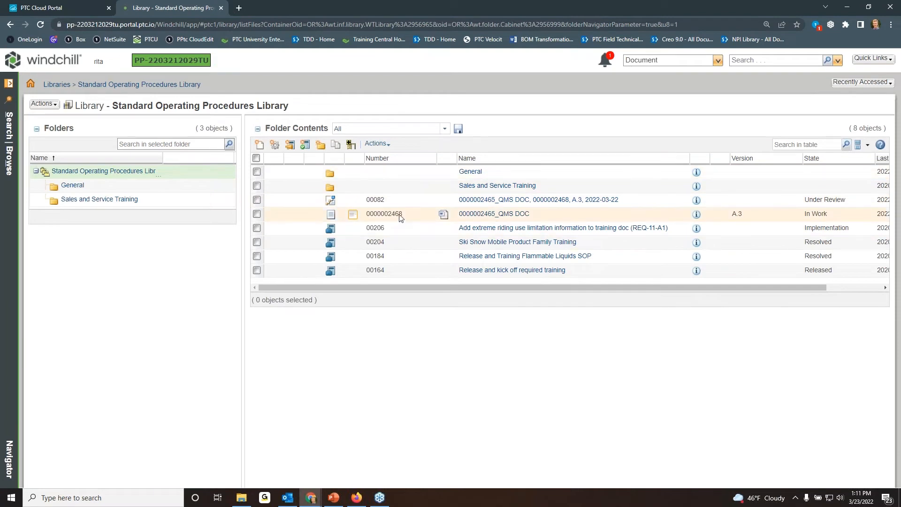
{"action": "left_click", "coordinate": [470, 172]}
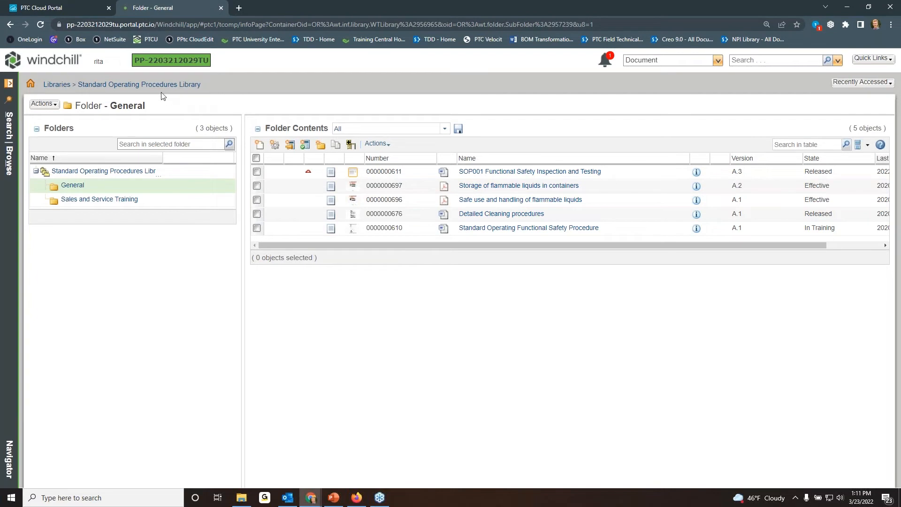
Open the Team page of the Standard Operating Procedures Library and look through its roles and members.
{"action": "left_click", "coordinate": [9, 84]}
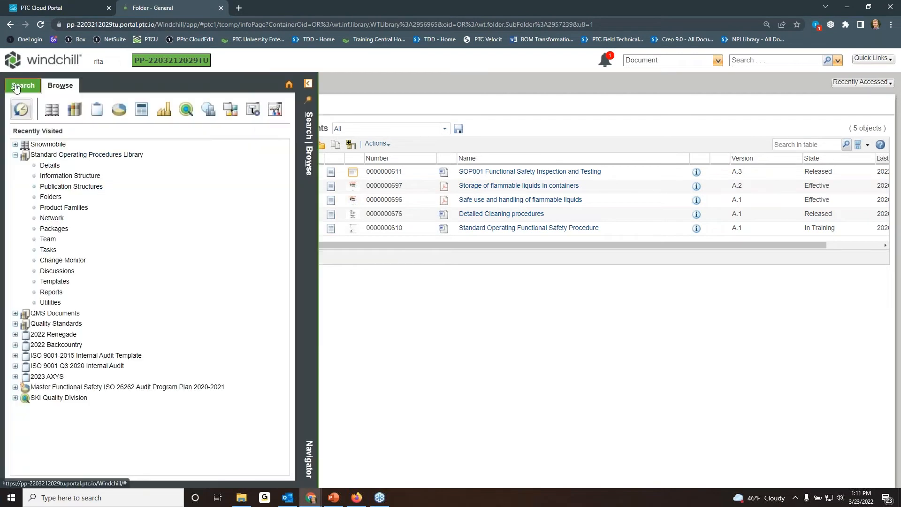
{"action": "left_click", "coordinate": [51, 240]}
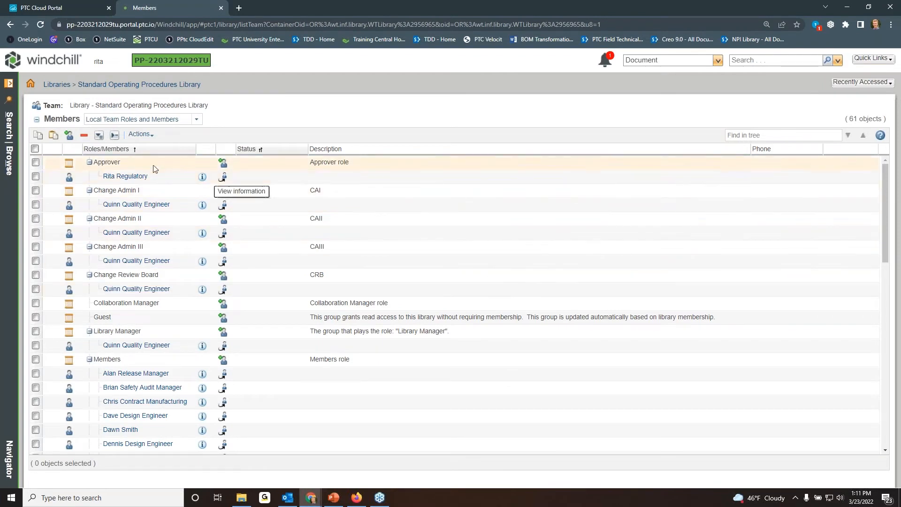
{"action": "scroll", "coordinate": [117, 198], "scroll_direction": "down", "scroll_amount": 15}
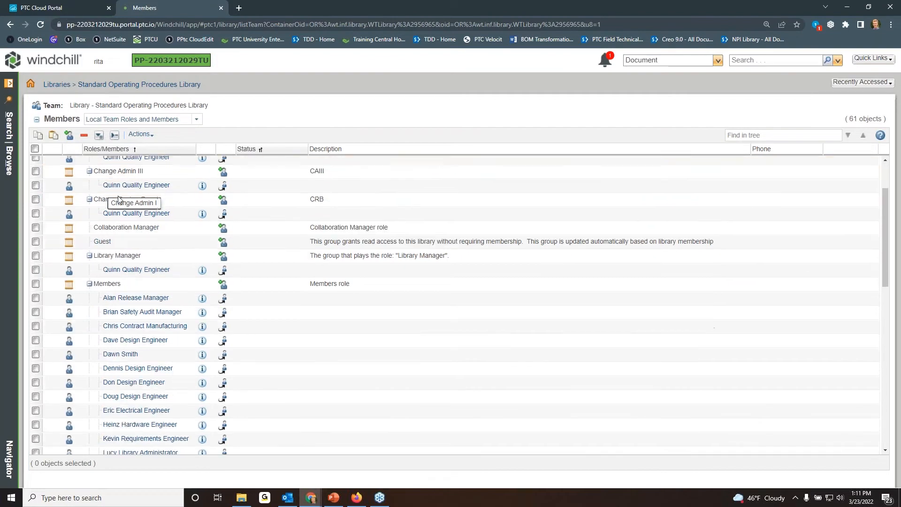
{"action": "scroll", "coordinate": [120, 201], "scroll_direction": "up", "scroll_amount": 15}
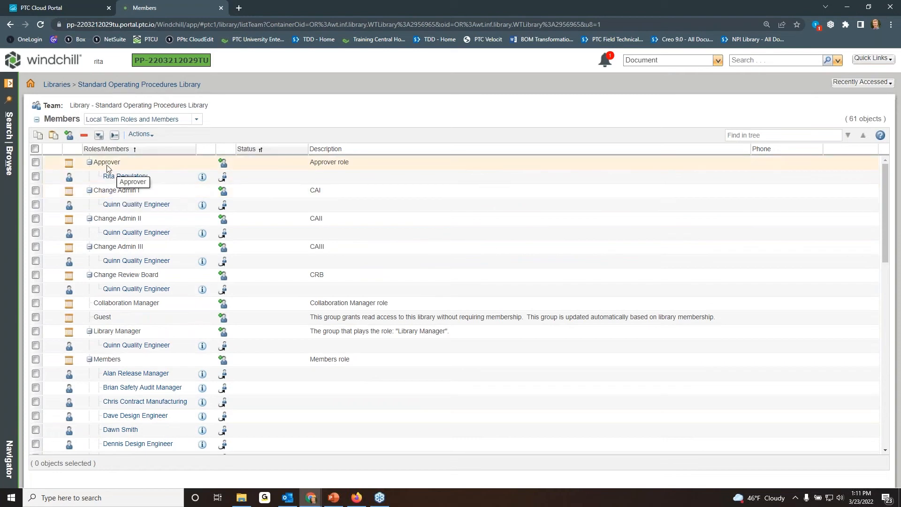
Open Configure Actions for Roles for the library team in a maximized window and widen the Team Members column.
{"action": "left_click", "coordinate": [153, 137]}
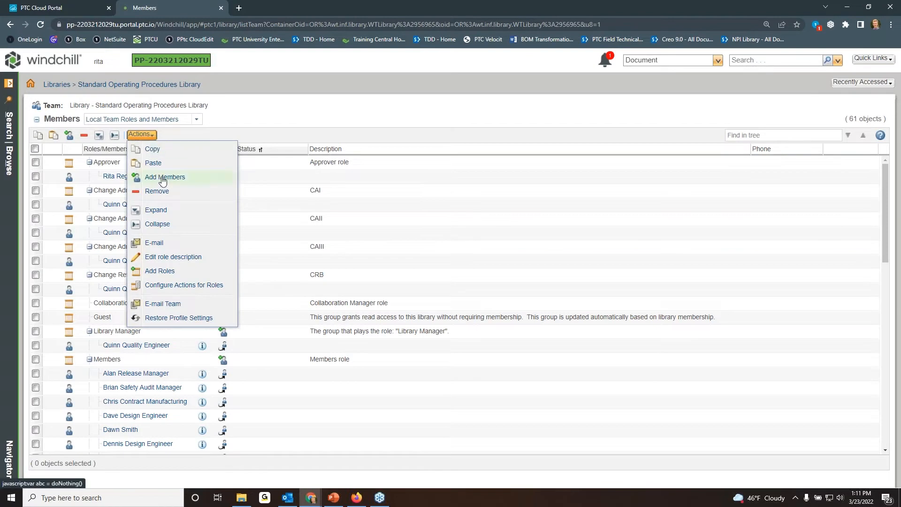
{"action": "left_click", "coordinate": [180, 285]}
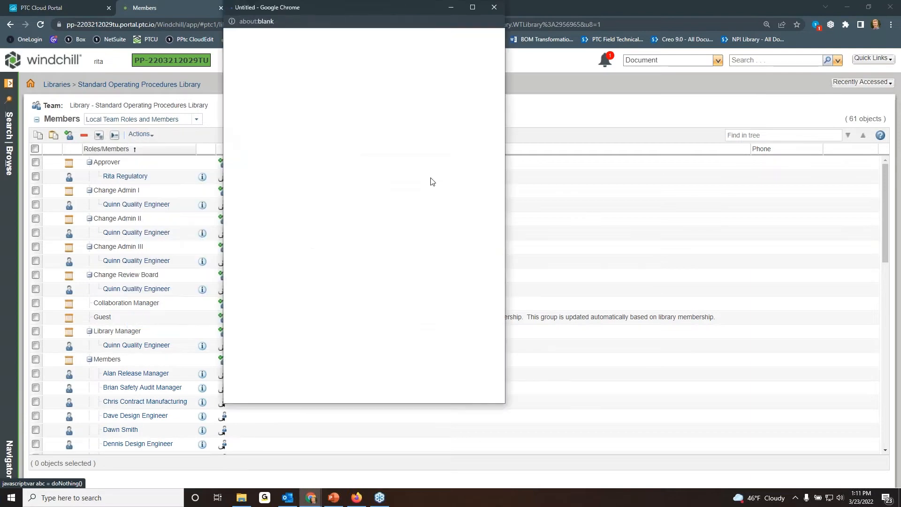
{"action": "left_click", "coordinate": [473, 8]}
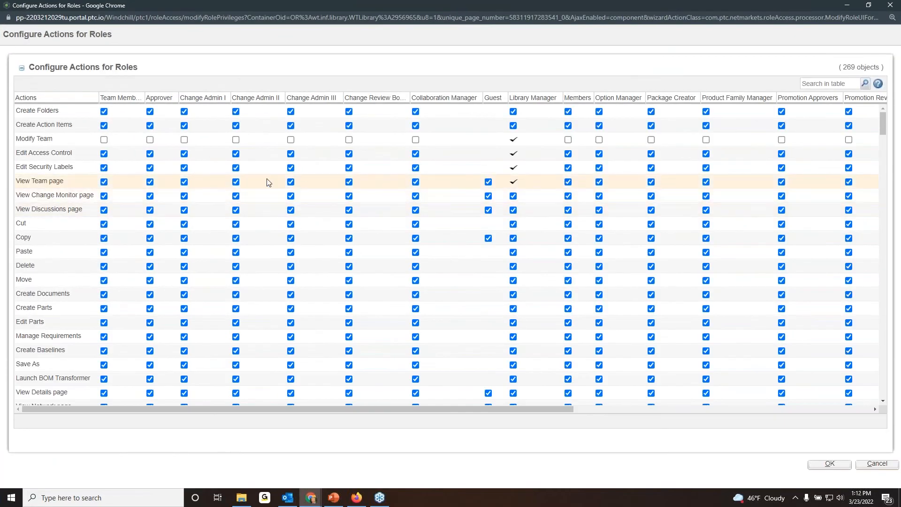
{"action": "left_click_drag", "start_coordinate": [145, 96], "coordinate": [162, 97]}
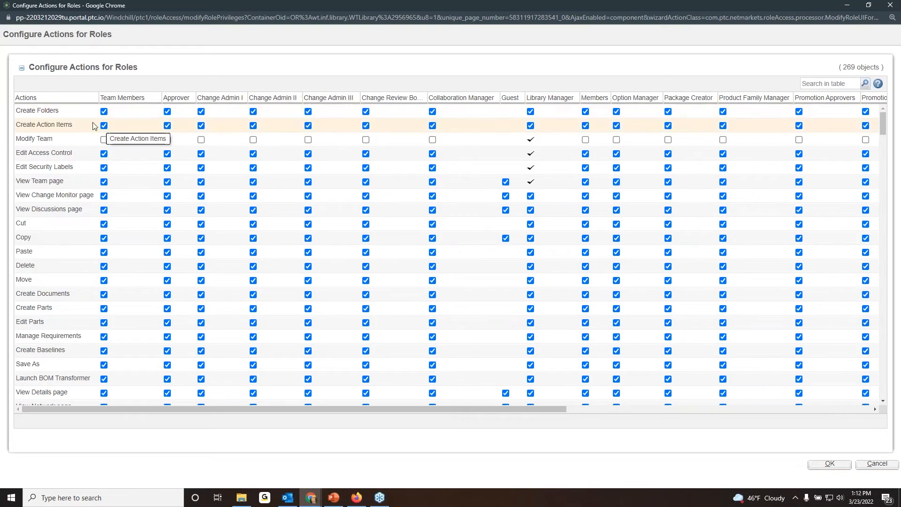
Look through the actions listed for each role, such as Create Documents and Set State, and close Configure Actions for Roles without changes.
{"action": "scroll", "coordinate": [94, 126], "scroll_direction": "down", "scroll_amount": 9}
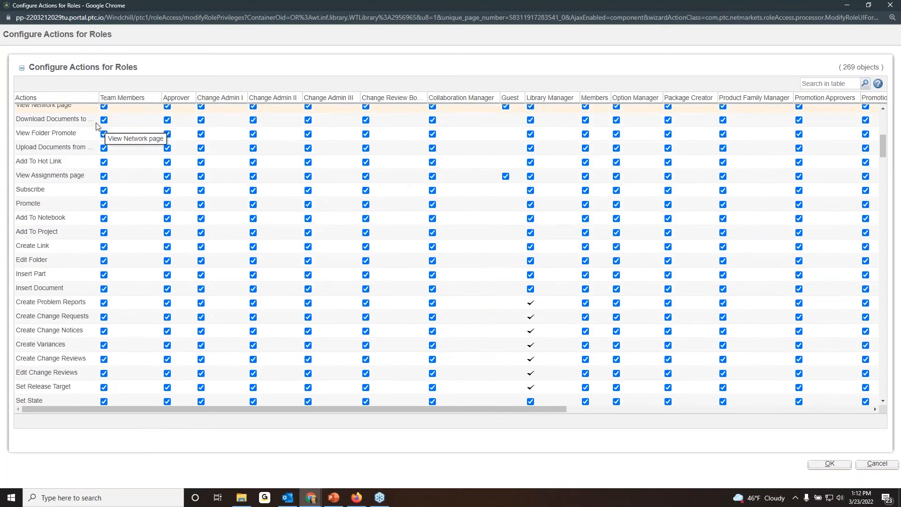
{"action": "scroll", "coordinate": [98, 126], "scroll_direction": "down", "scroll_amount": 5}
{"action": "scroll", "coordinate": [108, 131], "scroll_direction": "up", "scroll_amount": 11}
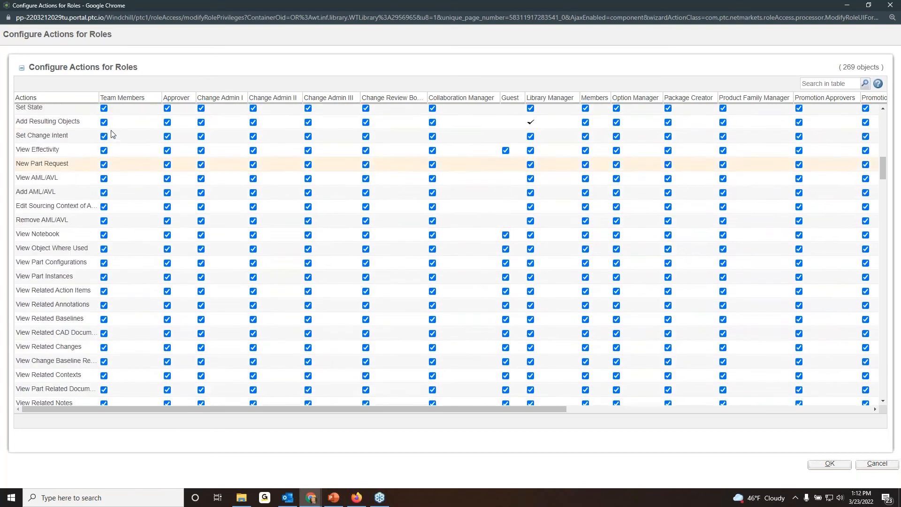
{"action": "scroll", "coordinate": [115, 136], "scroll_direction": "up", "scroll_amount": 3}
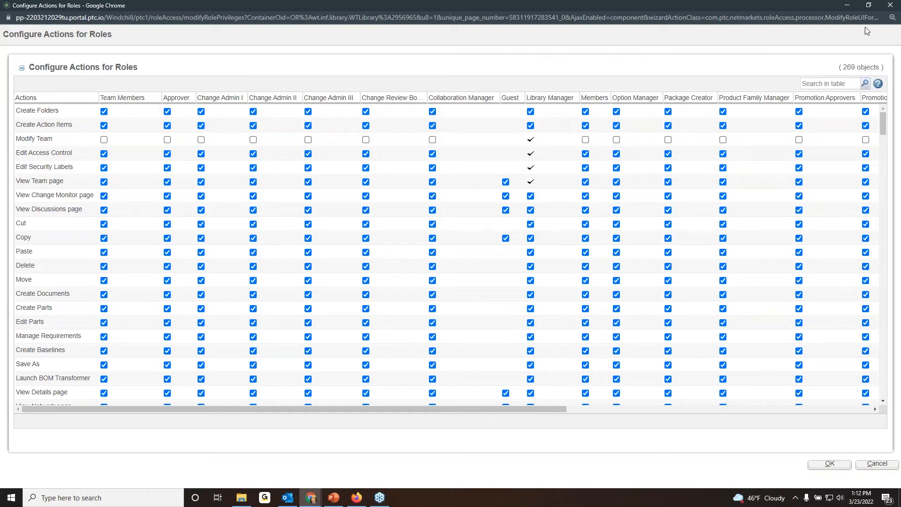
{"action": "left_click", "coordinate": [891, 6]}
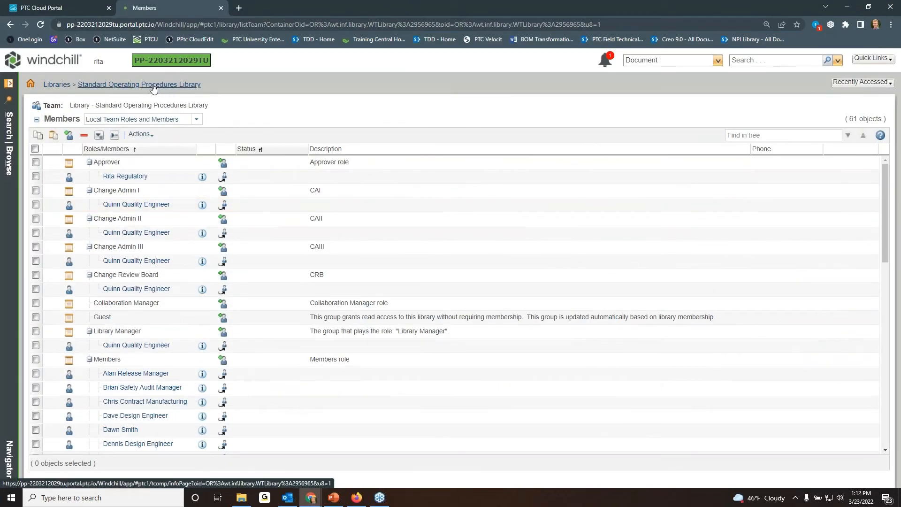
Start a new document in the Standard Operating Procedures Library's General folder with the type (C.D.) Standard Operating Procedure.
{"action": "left_click", "coordinate": [9, 160]}
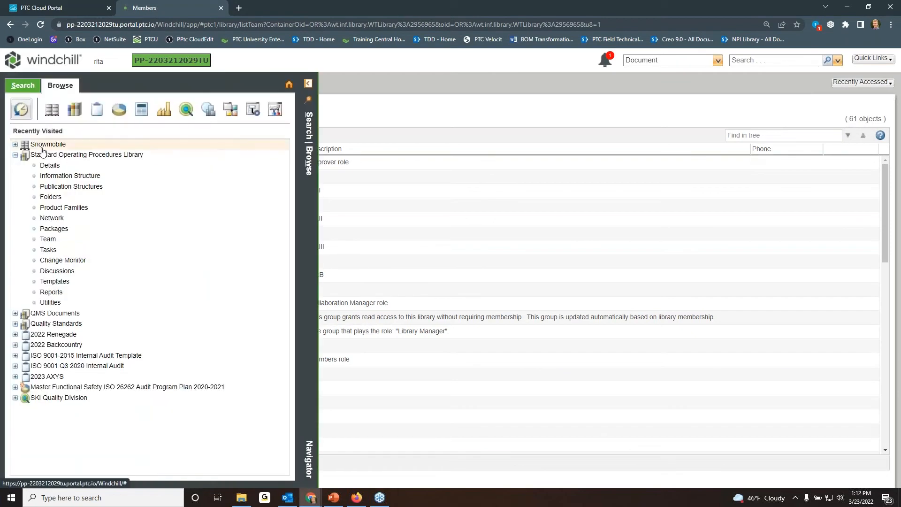
{"action": "left_click", "coordinate": [50, 196]}
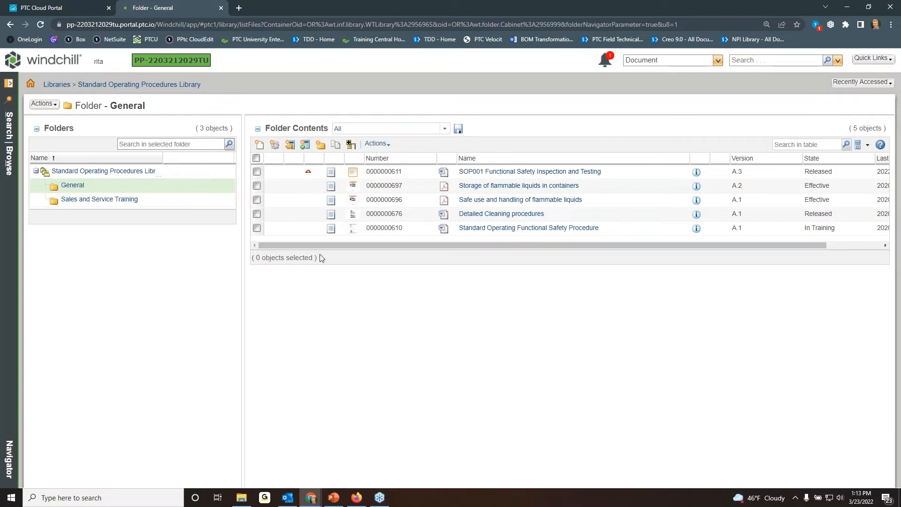
{"action": "left_click", "coordinate": [260, 146]}
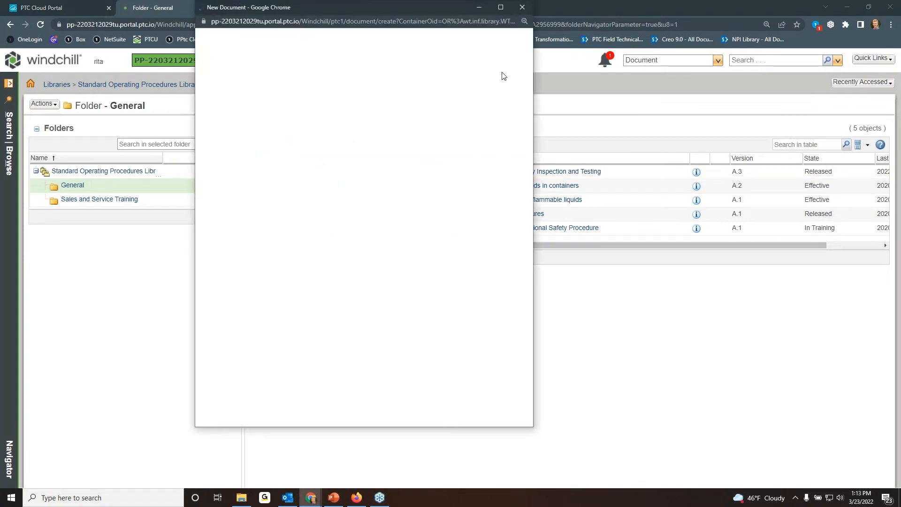
{"action": "left_click_drag", "start_coordinate": [443, 10], "coordinate": [508, 24]}
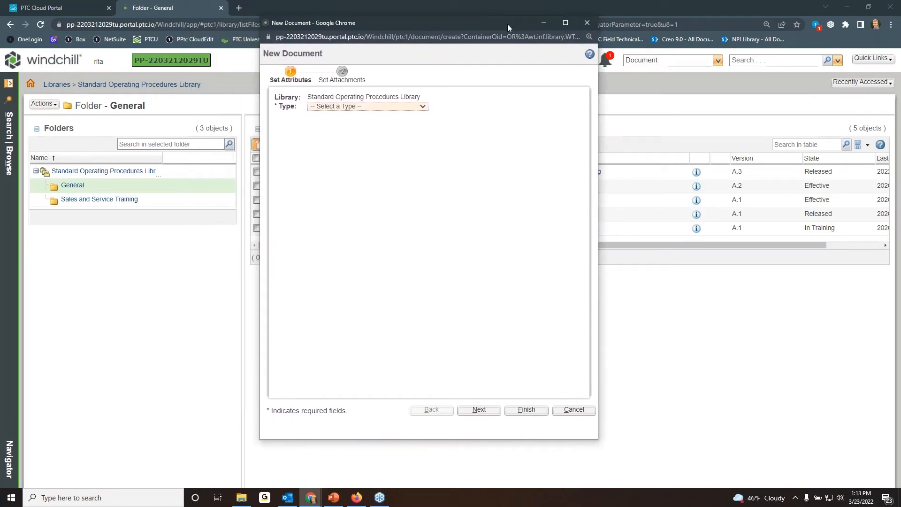
{"action": "left_click", "coordinate": [423, 108]}
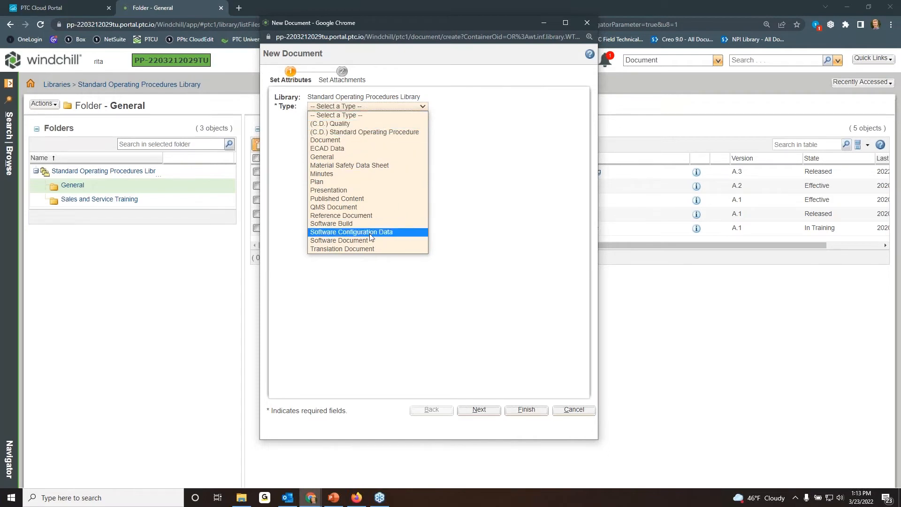
{"action": "left_click", "coordinate": [374, 133]}
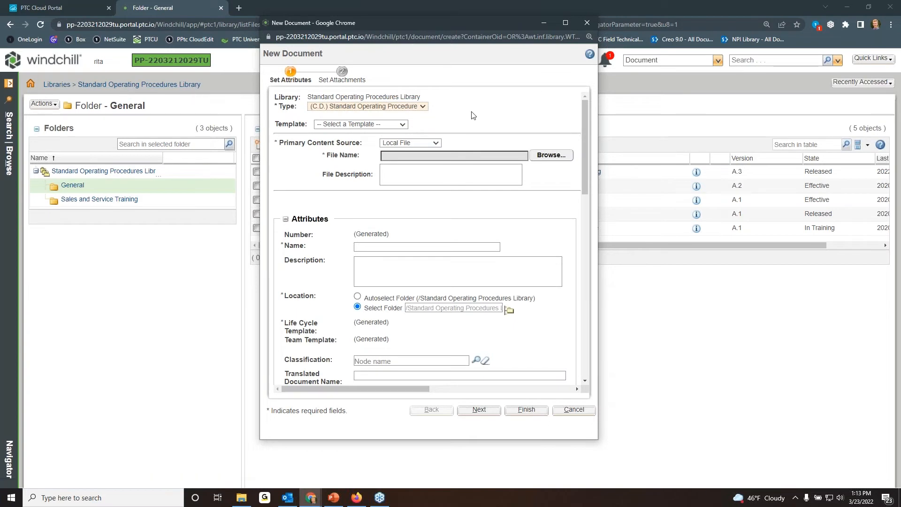
Check the available templates and primary content sources for the new document without changing either selection.
{"action": "left_click", "coordinate": [403, 125]}
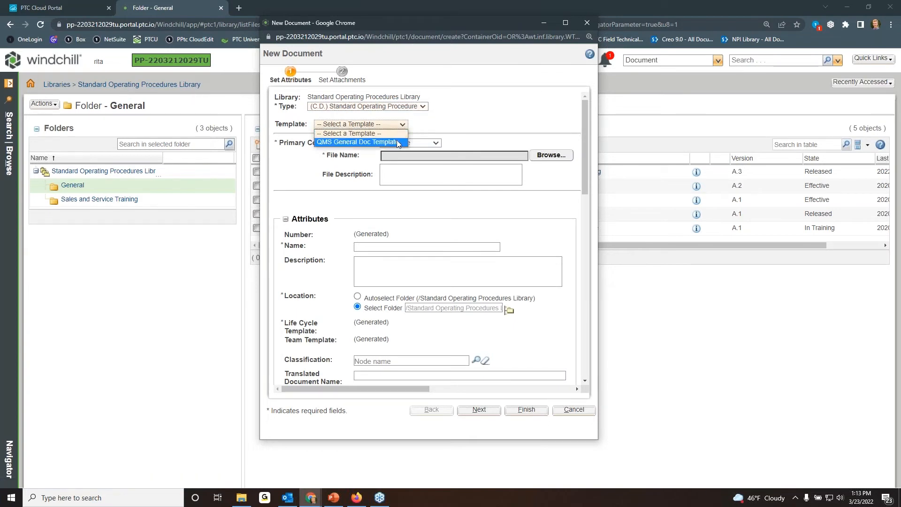
{"action": "left_click", "coordinate": [436, 125]}
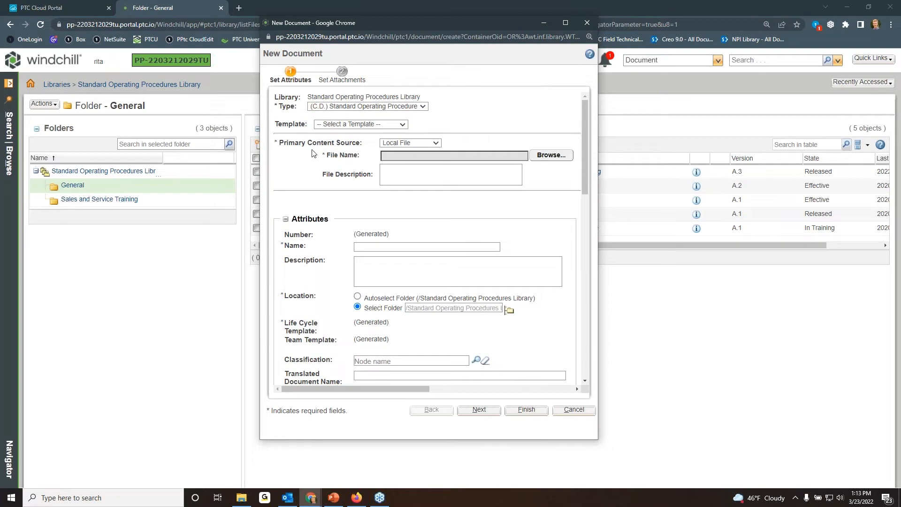
{"action": "left_click", "coordinate": [436, 143]}
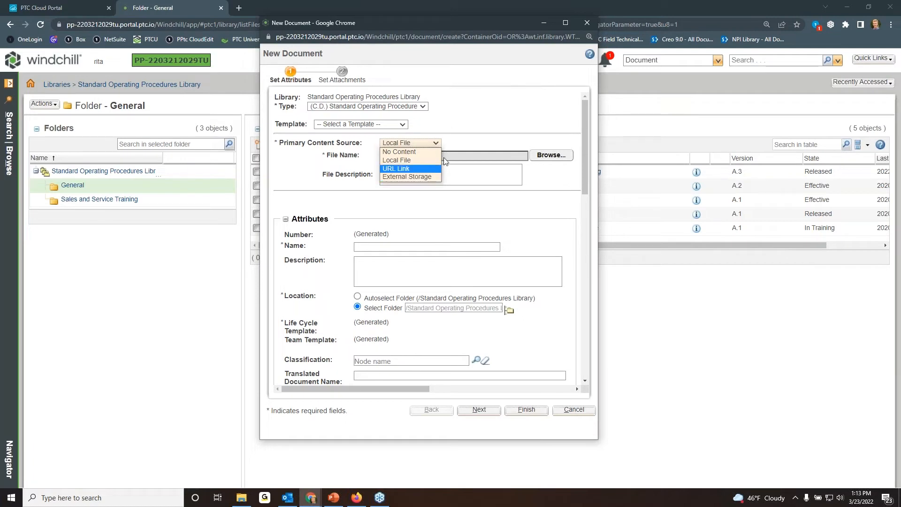
{"action": "left_click", "coordinate": [460, 145]}
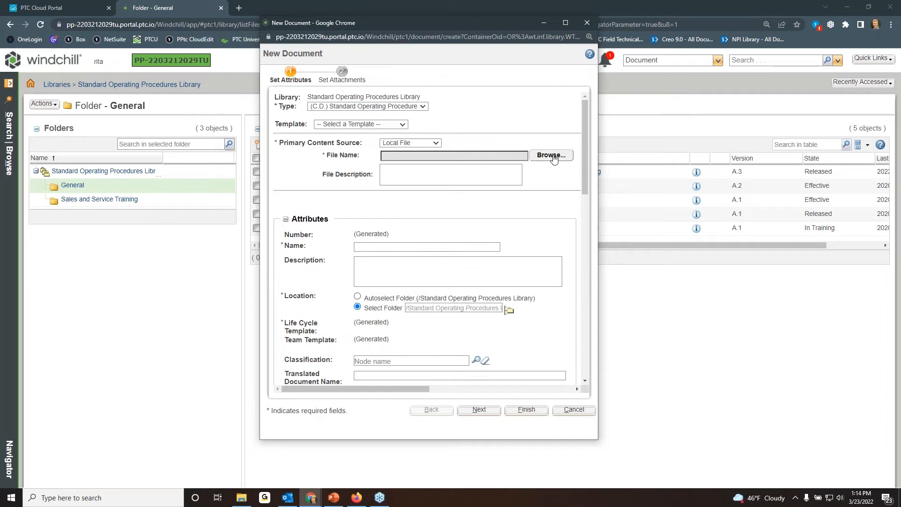
{"action": "left_click", "coordinate": [848, 8]}
{"action": "left_click", "coordinate": [847, 7]}
{"action": "left_click", "coordinate": [184, 167]}
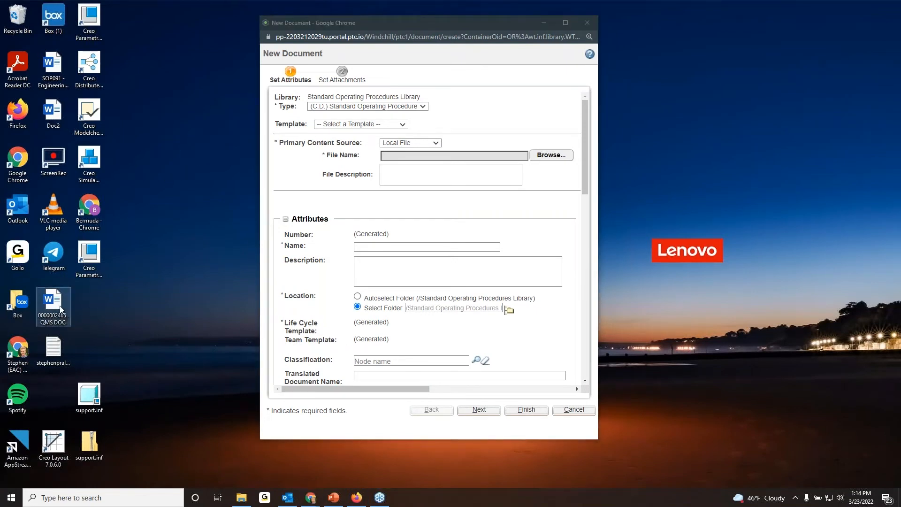
{"action": "left_click_drag", "start_coordinate": [56, 316], "coordinate": [520, 215]}
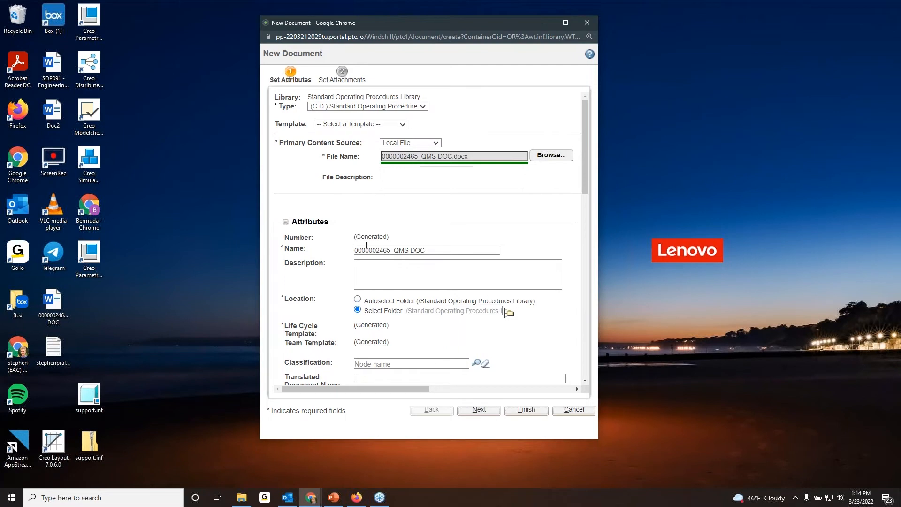
Enlarge the New Document window and review the attribute sections from Name and Training Tracking down to Withdrawal Information.
{"action": "scroll", "coordinate": [367, 245], "scroll_direction": "down", "scroll_amount": 3}
{"action": "scroll", "coordinate": [346, 143], "scroll_direction": "up", "scroll_amount": 1}
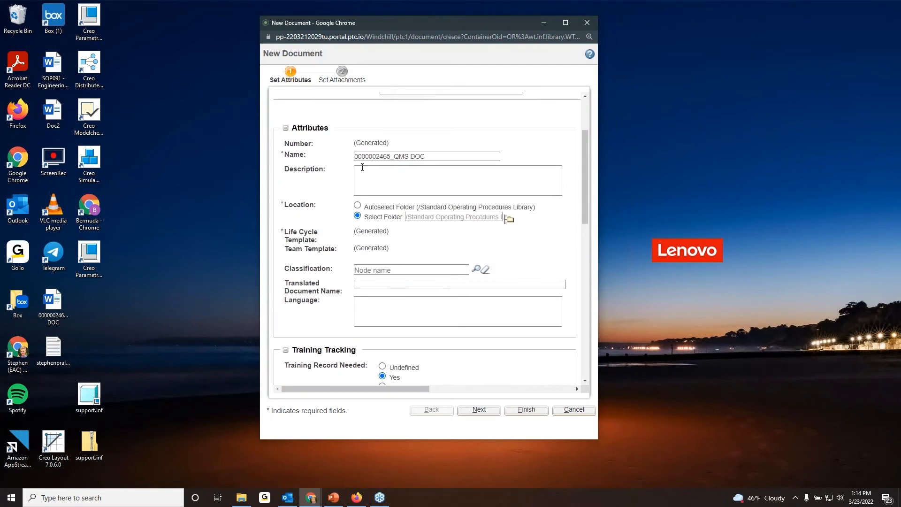
{"action": "left_click_drag", "start_coordinate": [425, 156], "coordinate": [353, 156]}
{"action": "left_click", "coordinate": [427, 139]}
{"action": "left_click_drag", "start_coordinate": [586, 184], "coordinate": [819, 329]}
{"action": "scroll", "coordinate": [479, 262], "scroll_direction": "down", "scroll_amount": 1}
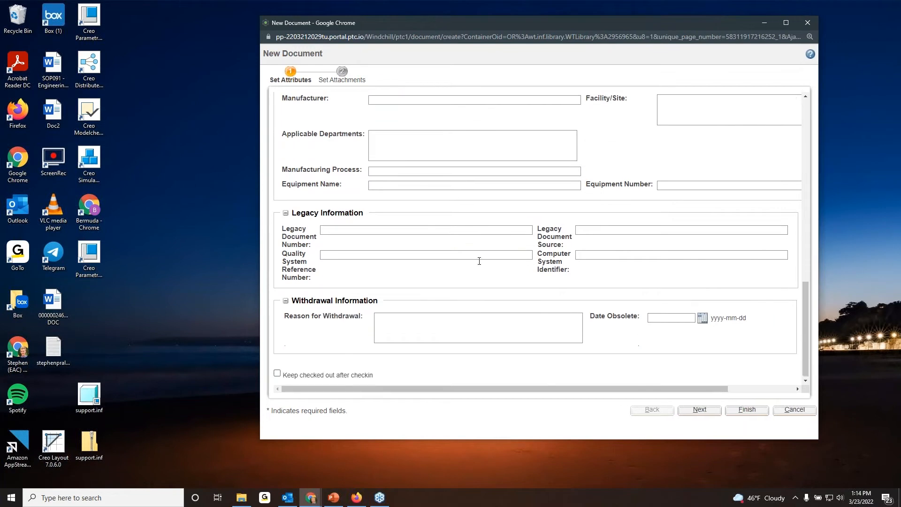
{"action": "scroll", "coordinate": [599, 221], "scroll_direction": "up", "scroll_amount": 10}
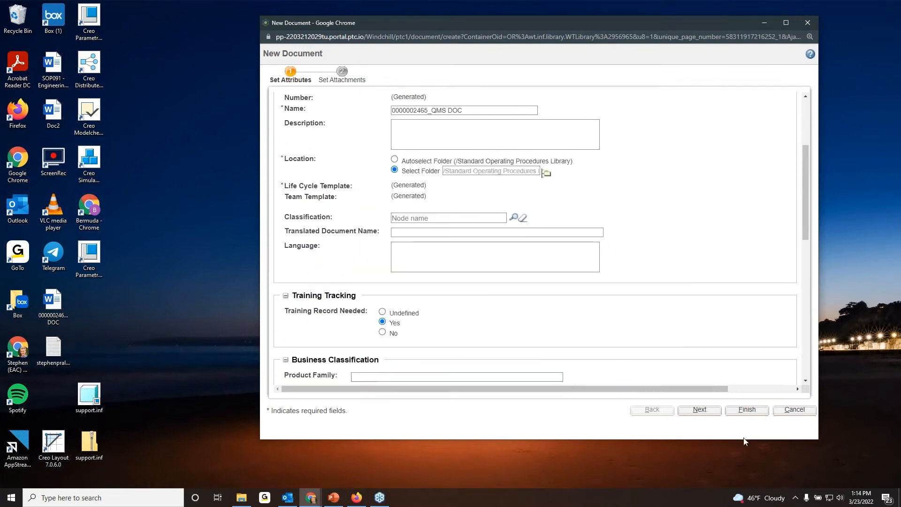
Finish creating the document without attachments and return to the General folder in the main Windchill window.
{"action": "left_click", "coordinate": [700, 410]}
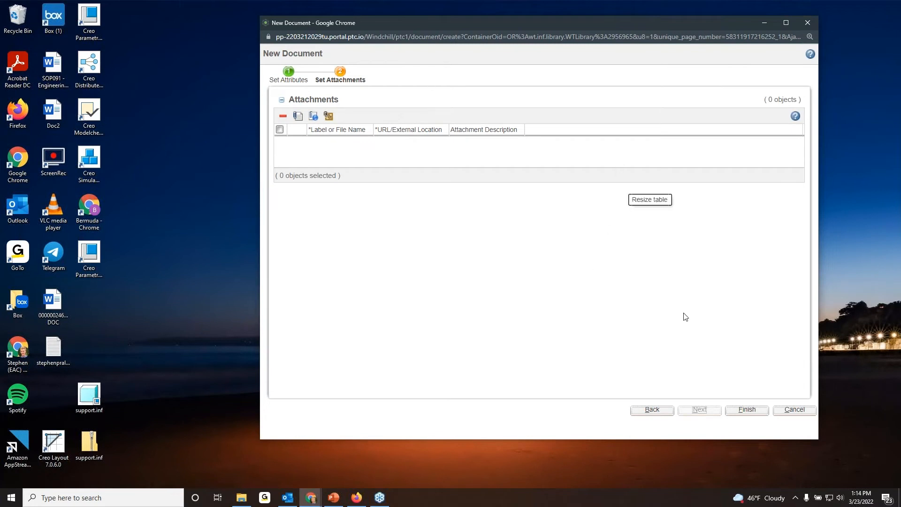
{"action": "left_click", "coordinate": [747, 410]}
{"action": "mouse_move", "coordinate": [308, 499]}
{"action": "left_click", "coordinate": [277, 458]}
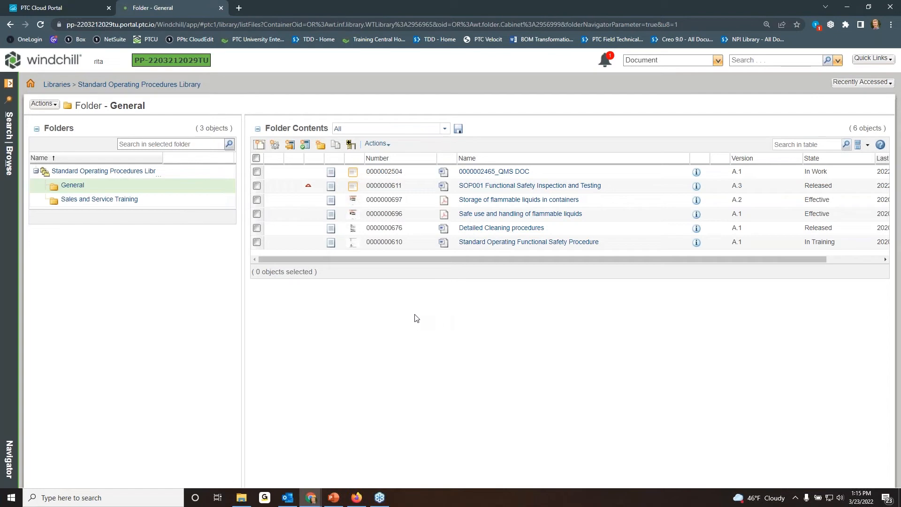
Switch to File Explorer and open the Standard Operating Procedures Library's General folder under Windchill Documents, WC12.1.0.3, Library.
{"action": "mouse_move", "coordinate": [240, 502]}
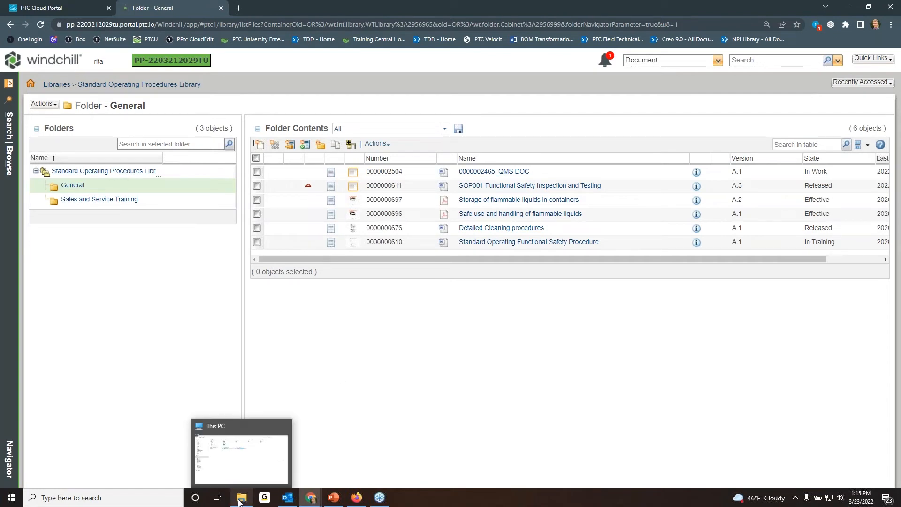
{"action": "left_click", "coordinate": [238, 465]}
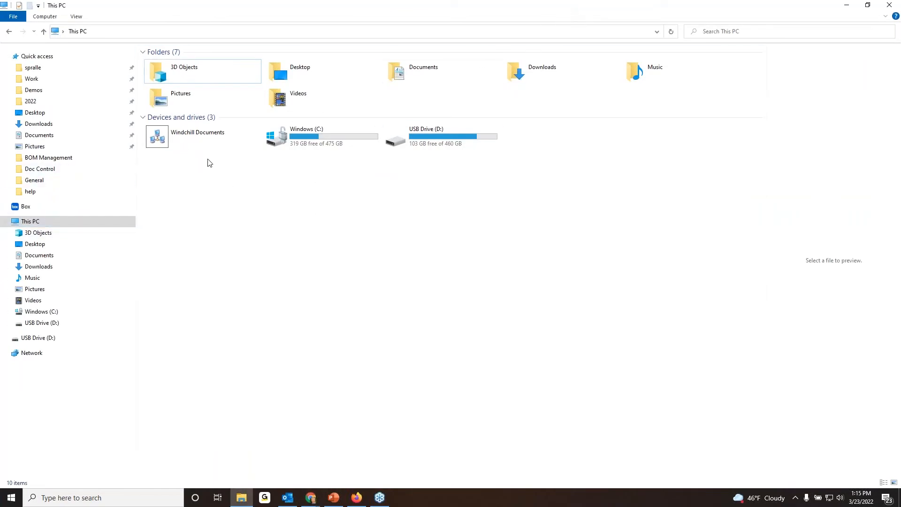
{"action": "double_click", "coordinate": [198, 136]}
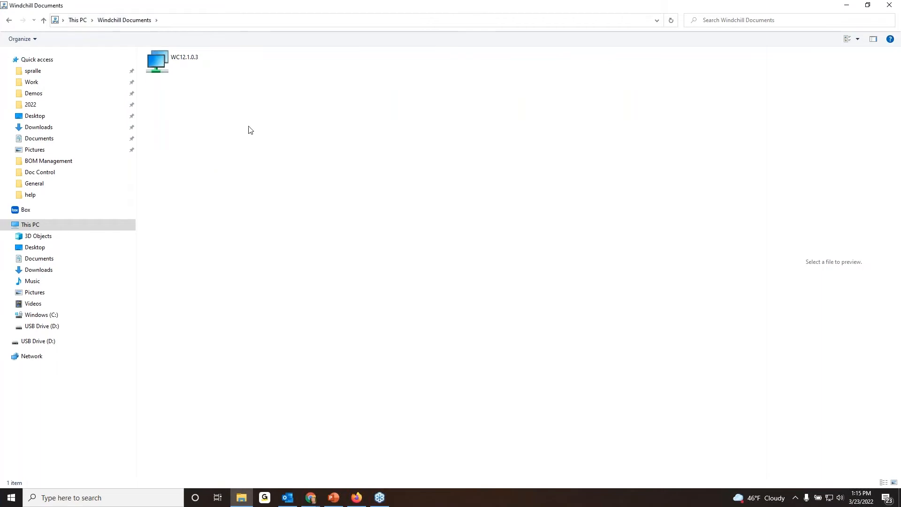
{"action": "left_click", "coordinate": [185, 65]}
{"action": "double_click", "coordinate": [185, 63]}
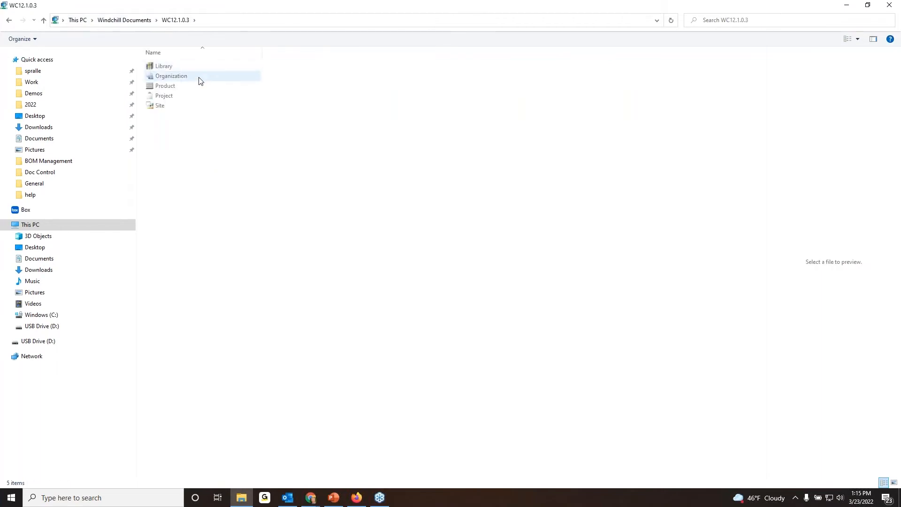
{"action": "left_click", "coordinate": [185, 67]}
{"action": "double_click", "coordinate": [185, 69]}
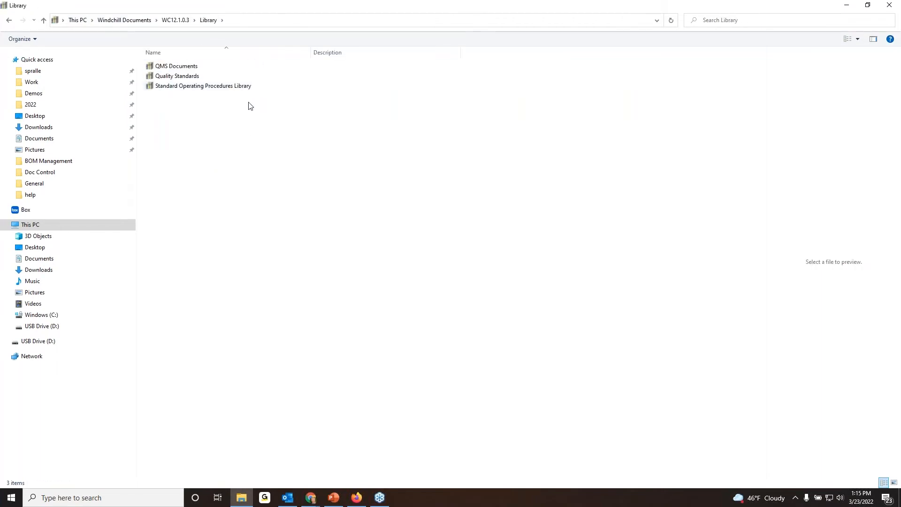
{"action": "double_click", "coordinate": [214, 87]}
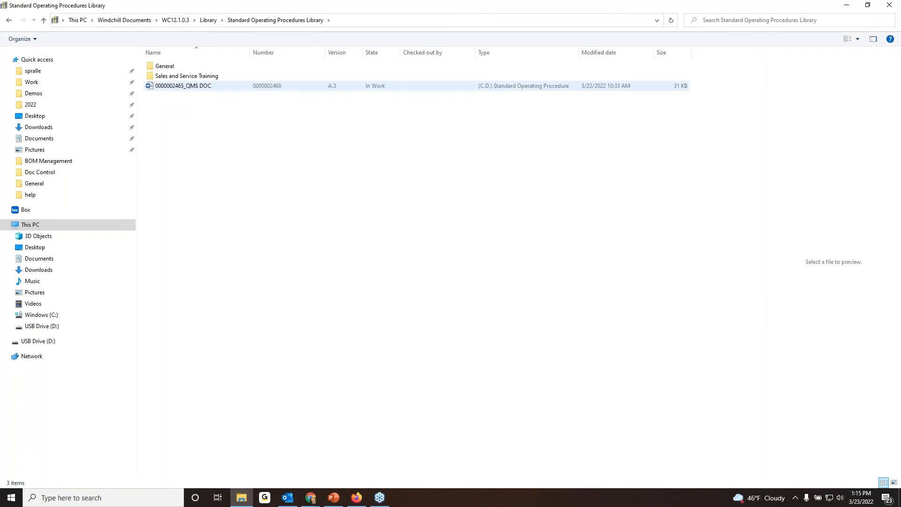
{"action": "double_click", "coordinate": [197, 66]}
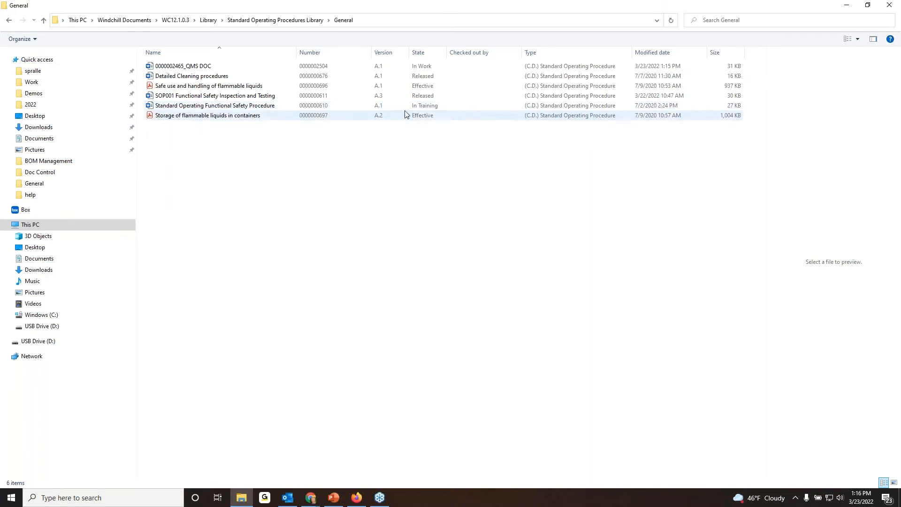
Open Standard Operating Functional Safety Procedure in Word, overwriting the local copy and declining to check it out.
{"action": "left_click", "coordinate": [258, 110]}
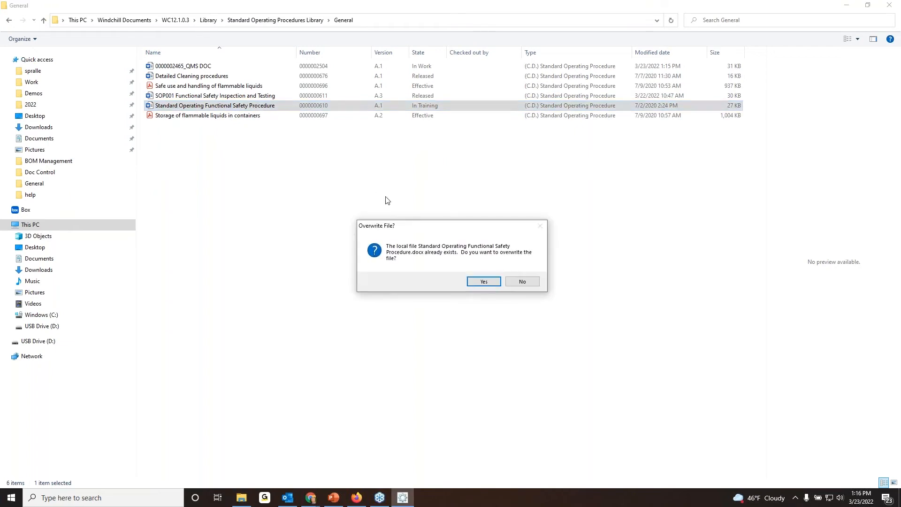
{"action": "left_click", "coordinate": [482, 282]}
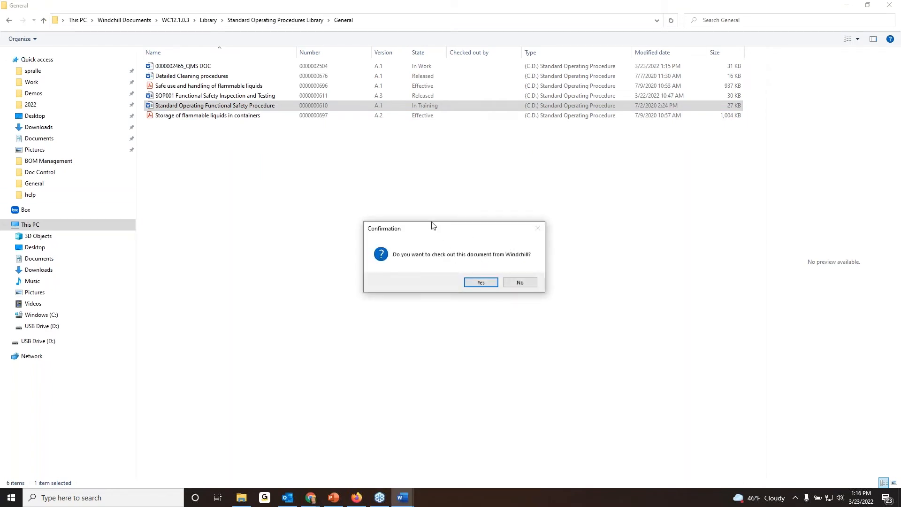
{"action": "left_click", "coordinate": [521, 284]}
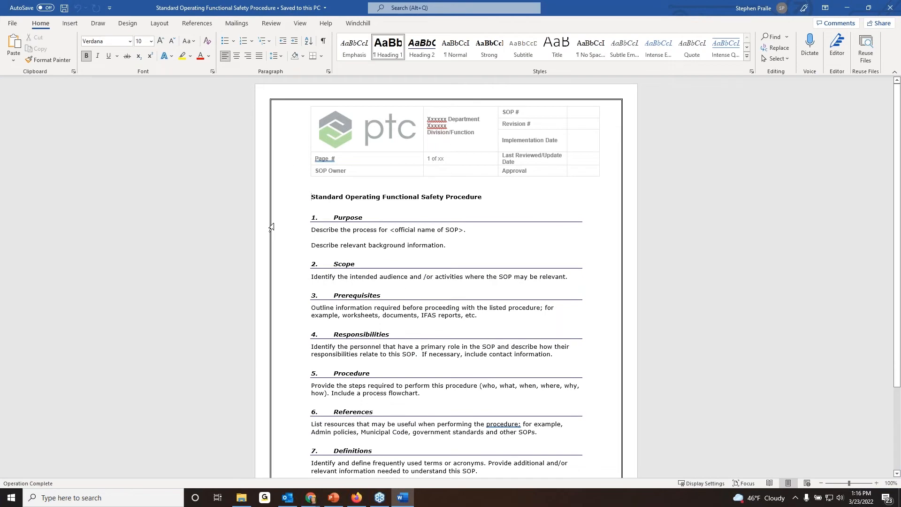
Open a new promotion request for the document from Word's Windchill commands and reposition its window.
{"action": "left_click", "coordinate": [360, 24]}
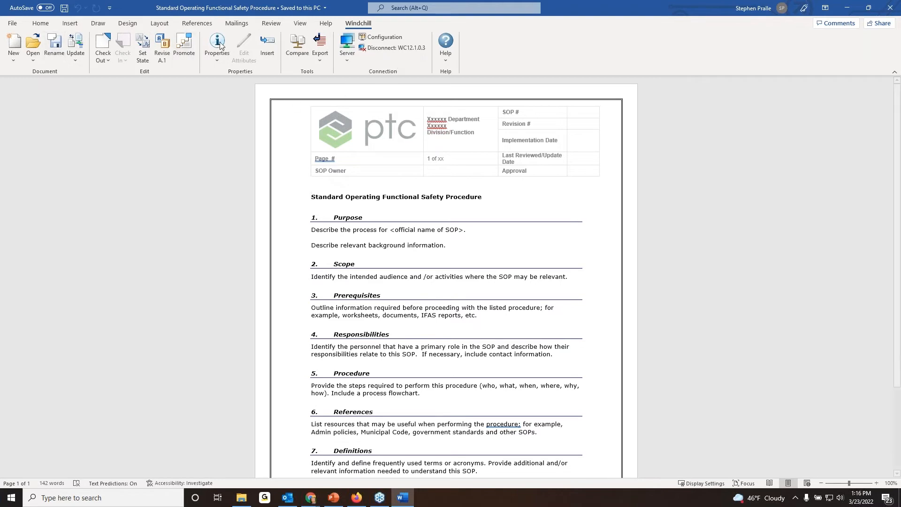
{"action": "mouse_move", "coordinate": [897, 160]}
{"action": "left_mouse_down"}
{"action": "mouse_move", "coordinate": [897, 177]}
{"action": "mouse_move", "coordinate": [897, 160]}
{"action": "left_mouse_up"}
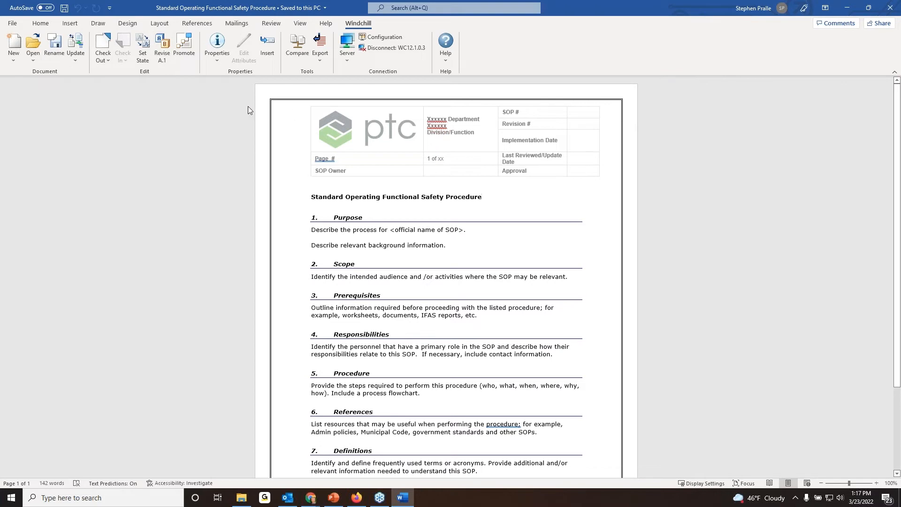
{"action": "left_click", "coordinate": [185, 47]}
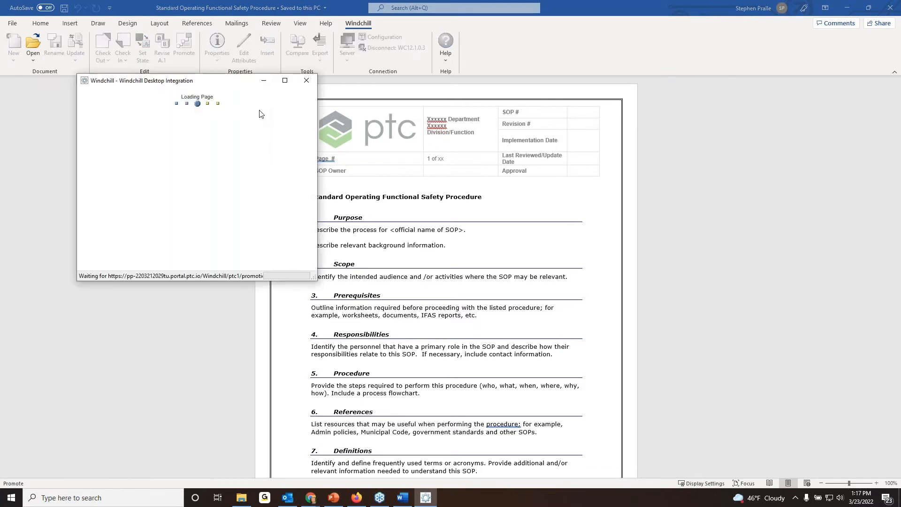
{"action": "left_click_drag", "start_coordinate": [296, 82], "coordinate": [362, 46]}
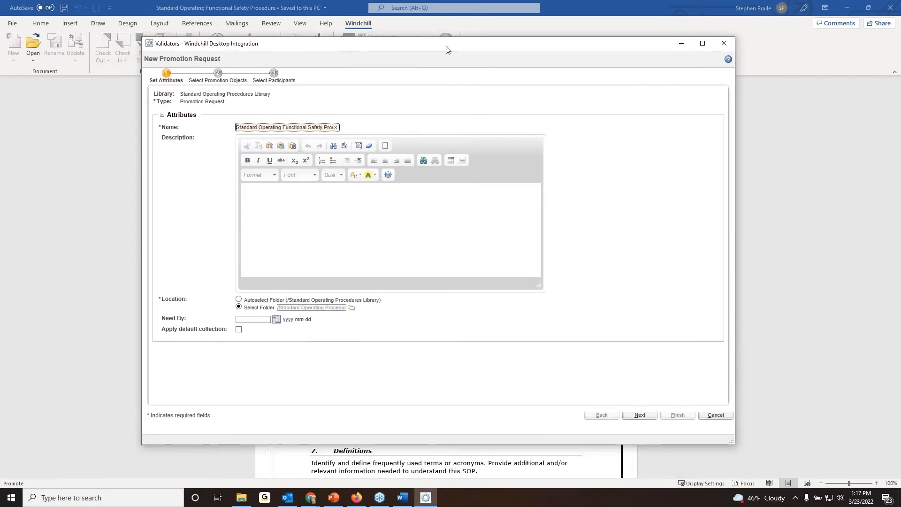
Set the promotion request's need-by date to 2022-03-25 and proceed to selecting the promotion objects.
{"action": "left_click_drag", "start_coordinate": [408, 45], "coordinate": [408, 37]}
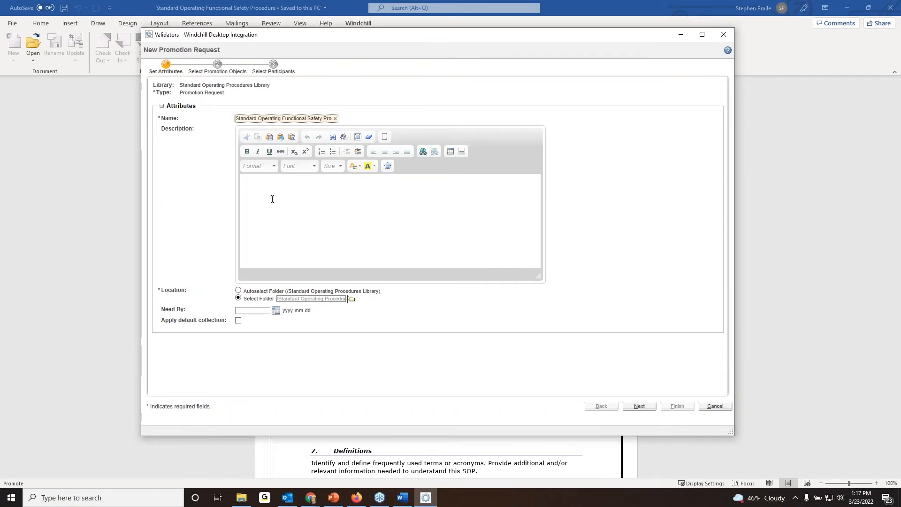
{"action": "left_click", "coordinate": [273, 311]}
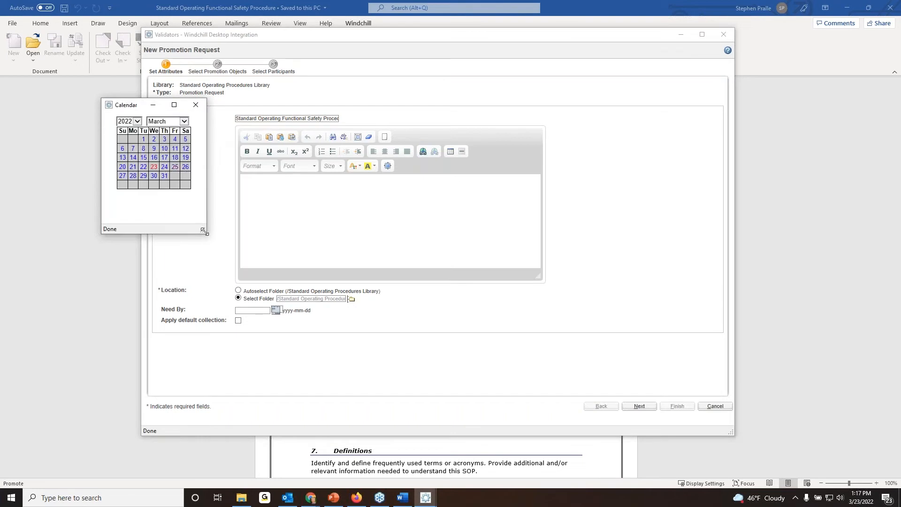
{"action": "left_click_drag", "start_coordinate": [205, 235], "coordinate": [229, 245]}
{"action": "left_click", "coordinate": [186, 168]}
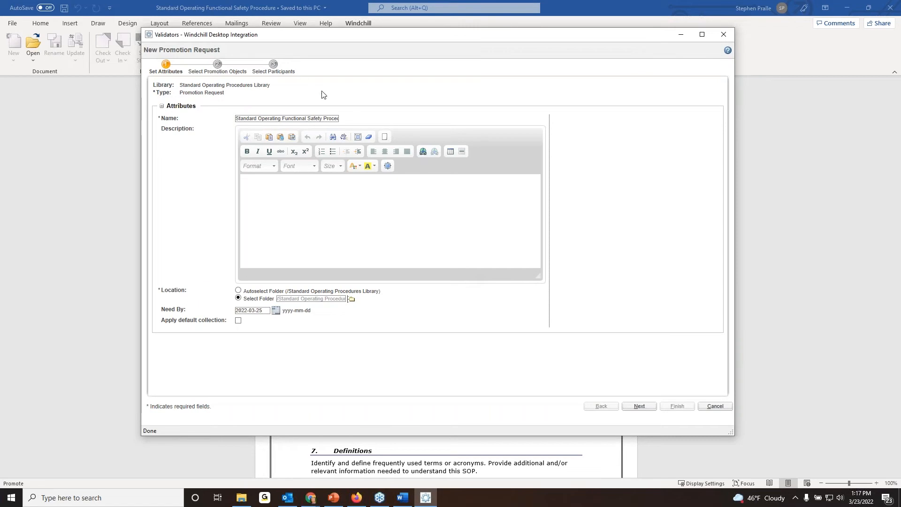
{"action": "left_click", "coordinate": [641, 407]}
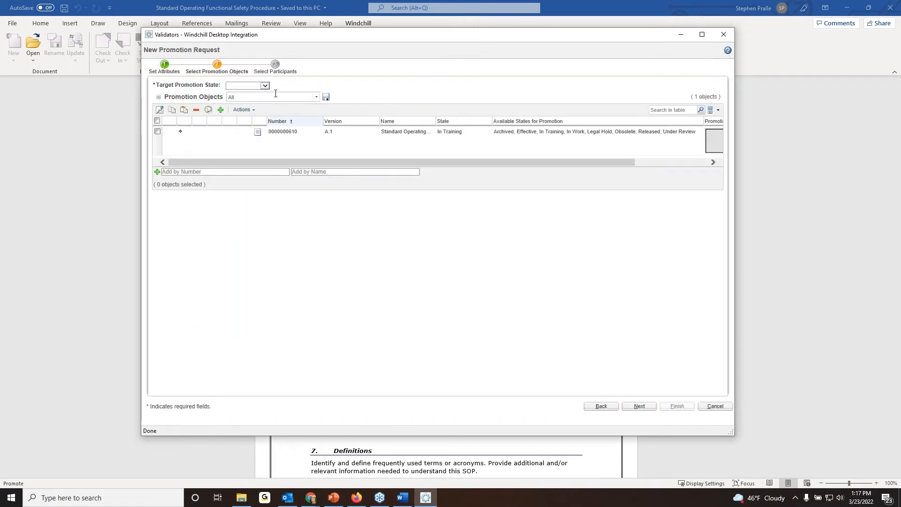
Set the target promotion state to Released, mark the listed document for promotion, and proceed to selecting participants.
{"action": "left_click", "coordinate": [265, 86]}
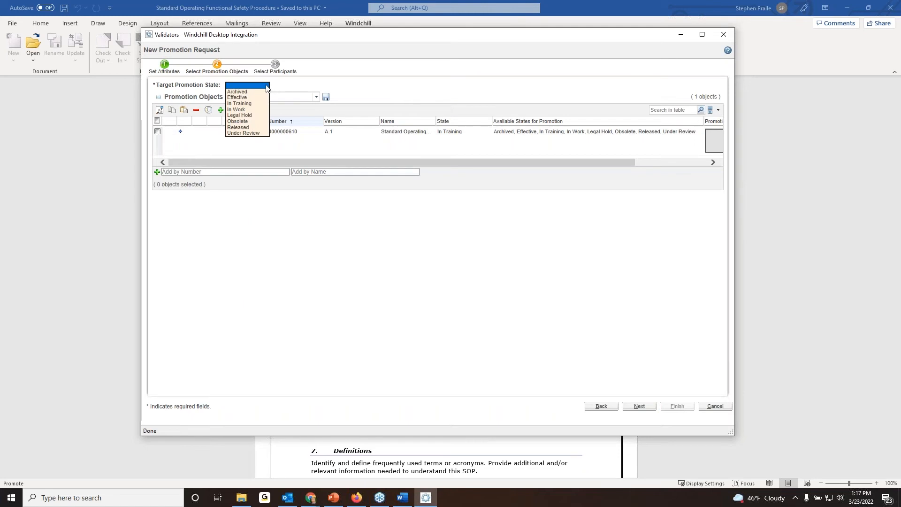
{"action": "left_click", "coordinate": [251, 128]}
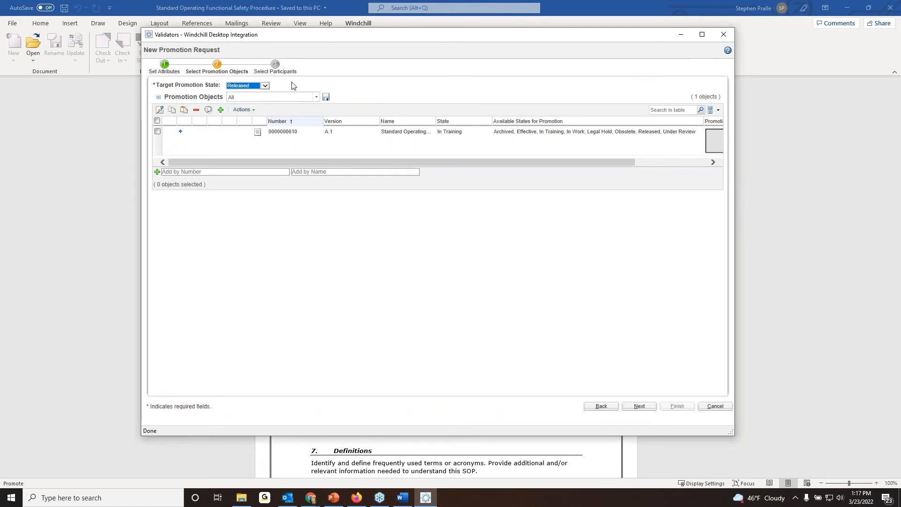
{"action": "left_click", "coordinate": [157, 132]}
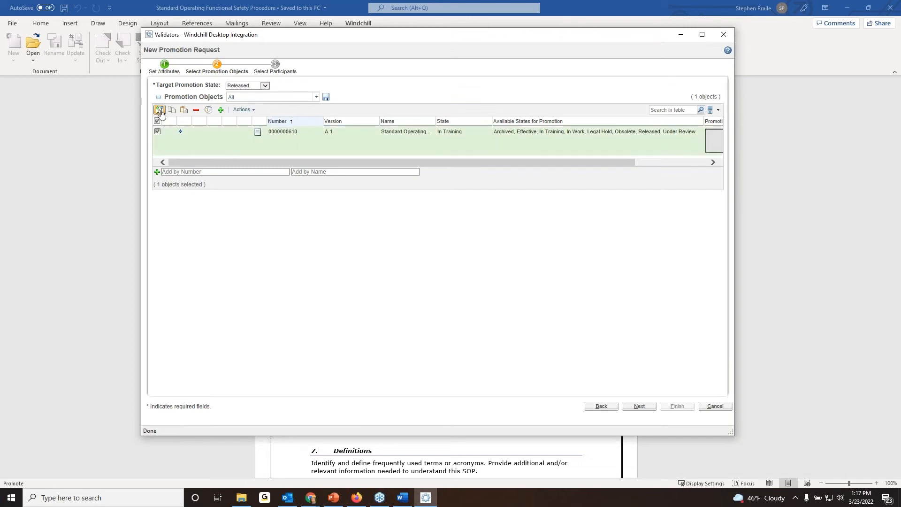
{"action": "left_click", "coordinate": [160, 111]}
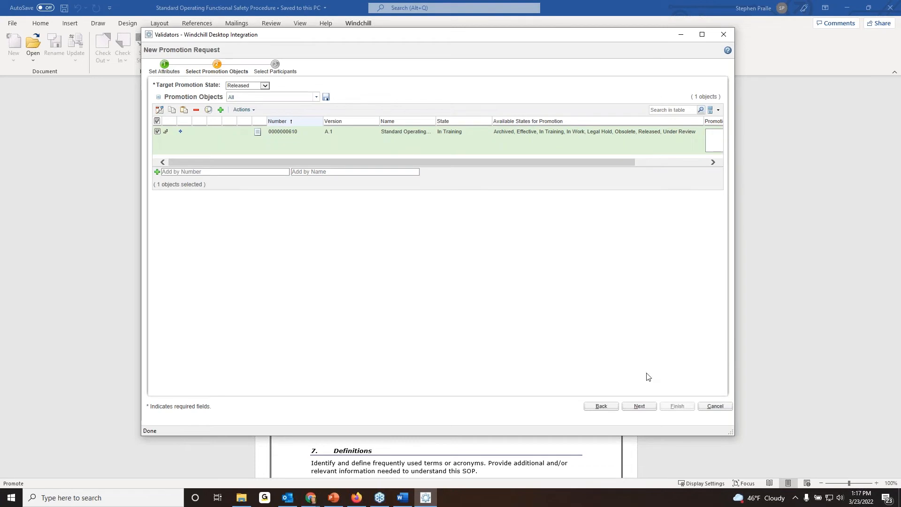
{"action": "left_click", "coordinate": [640, 407]}
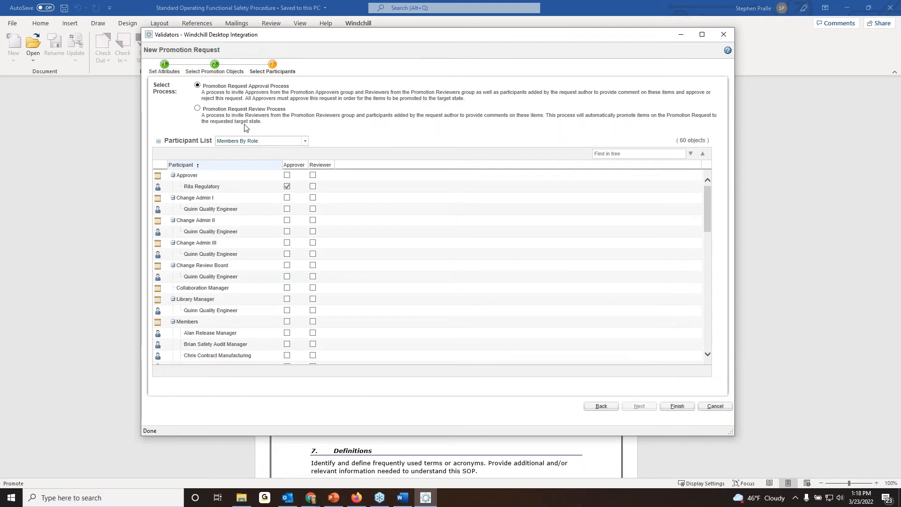
Finish the promotion request with the approval process selected, and close Word without updating the document in Windchill.
{"action": "left_click", "coordinate": [221, 186]}
{"action": "left_click", "coordinate": [678, 407]}
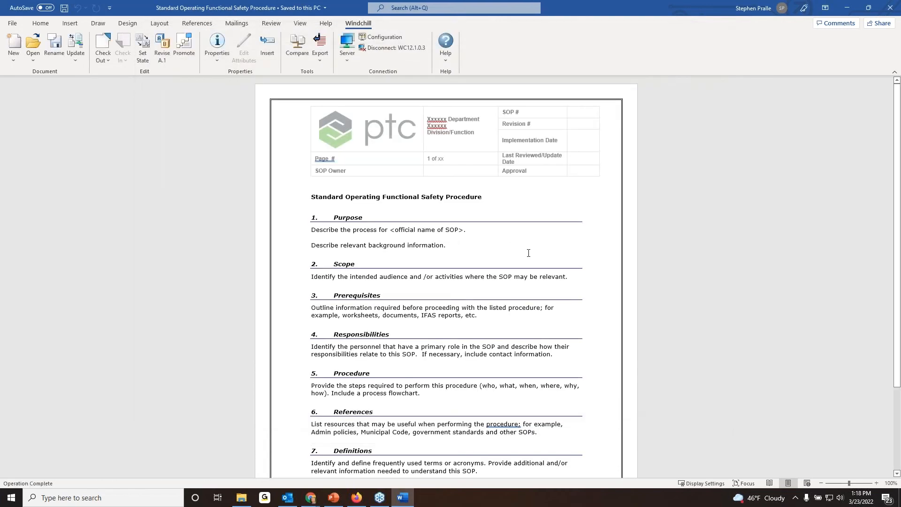
{"action": "left_click", "coordinate": [889, 8]}
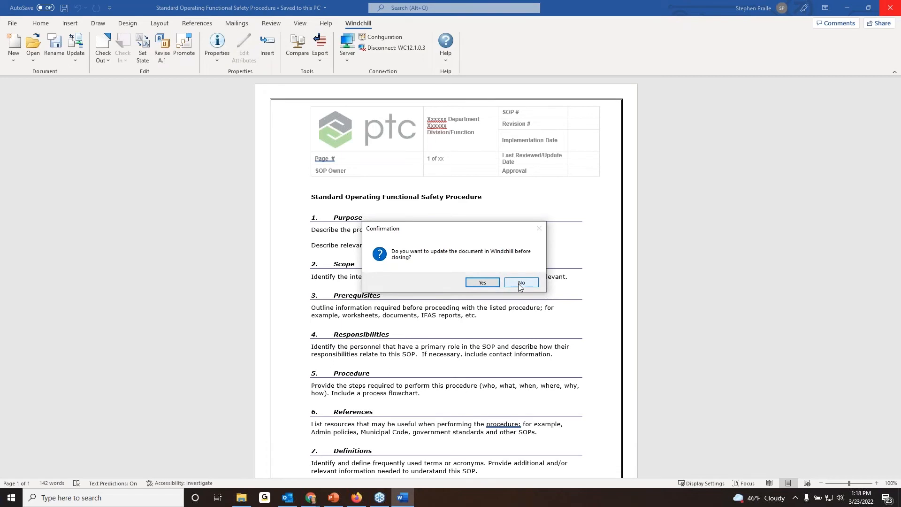
{"action": "left_click", "coordinate": [521, 283]}
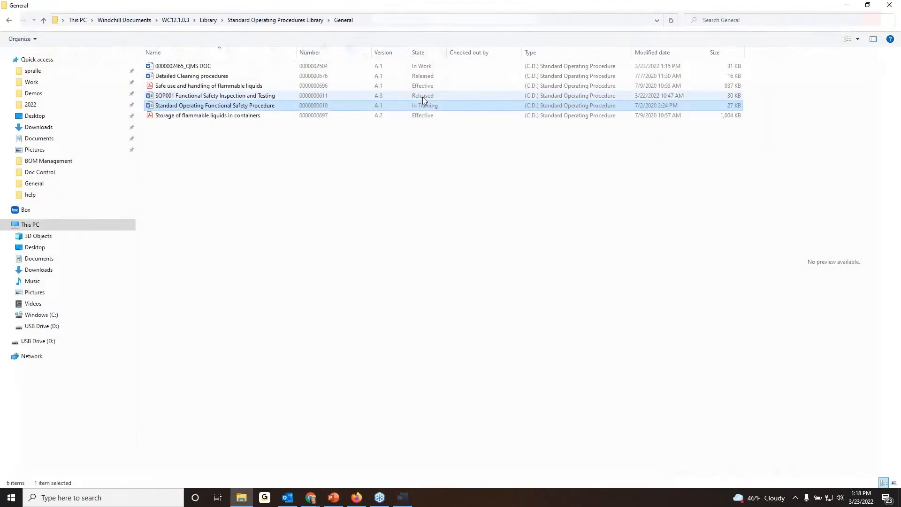
Switch to Windchill in Chrome and open the Approve Promotion Request task for Standard Operating Functional Safety Procedure from the home page.
{"action": "mouse_move", "coordinate": [310, 498]}
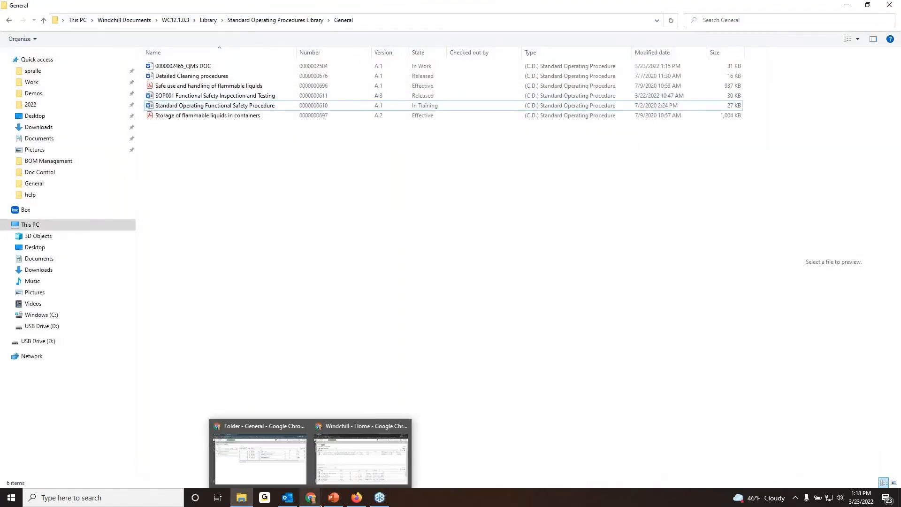
{"action": "left_click", "coordinate": [279, 454]}
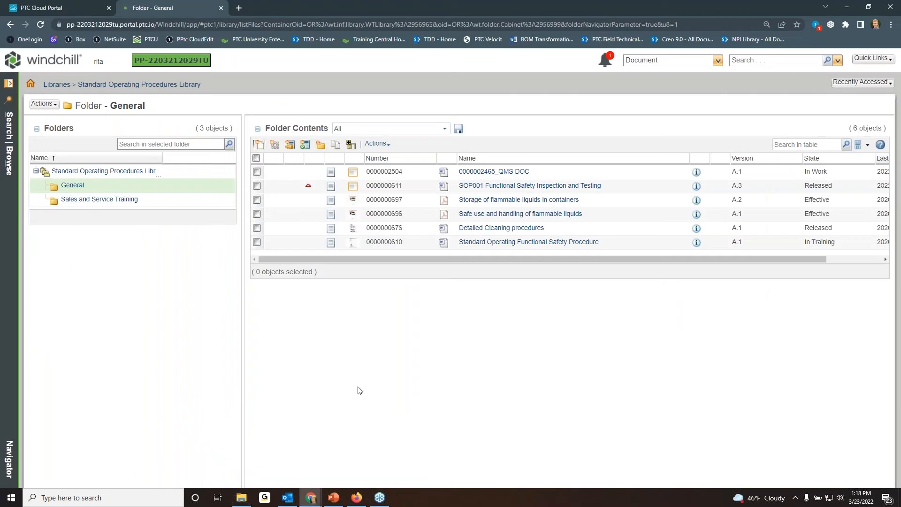
{"action": "left_click", "coordinate": [31, 84]}
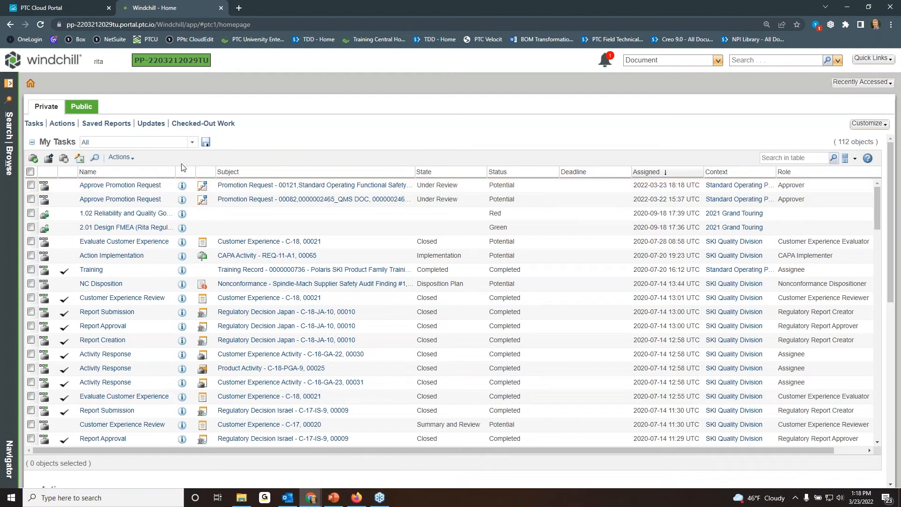
{"action": "left_click", "coordinate": [136, 187]}
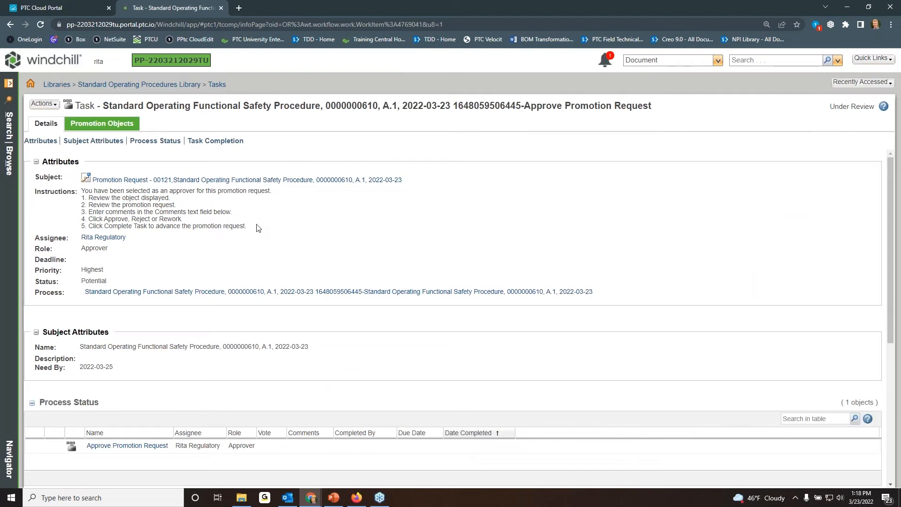
Examine the approval task's instructions, subject attributes, process status, completion section and promotion objects.
{"action": "left_click_drag", "start_coordinate": [247, 230], "coordinate": [77, 203]}
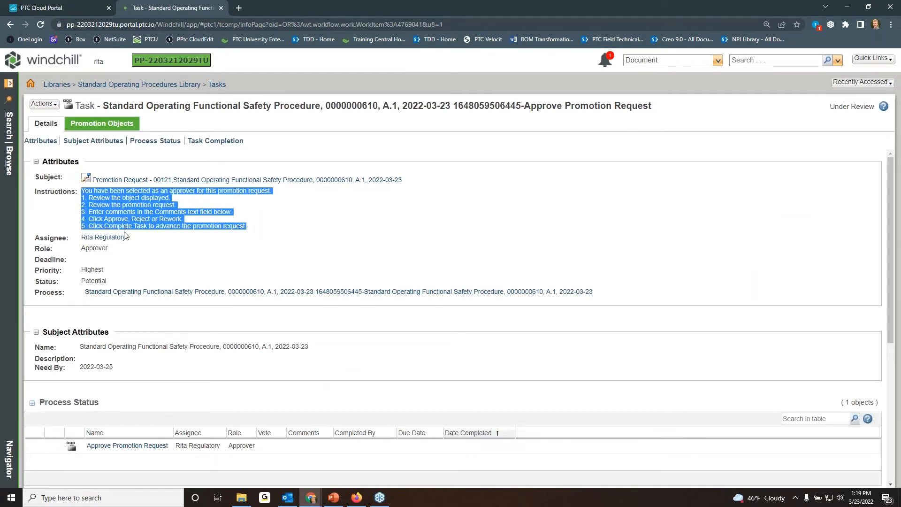
{"action": "left_click", "coordinate": [244, 243]}
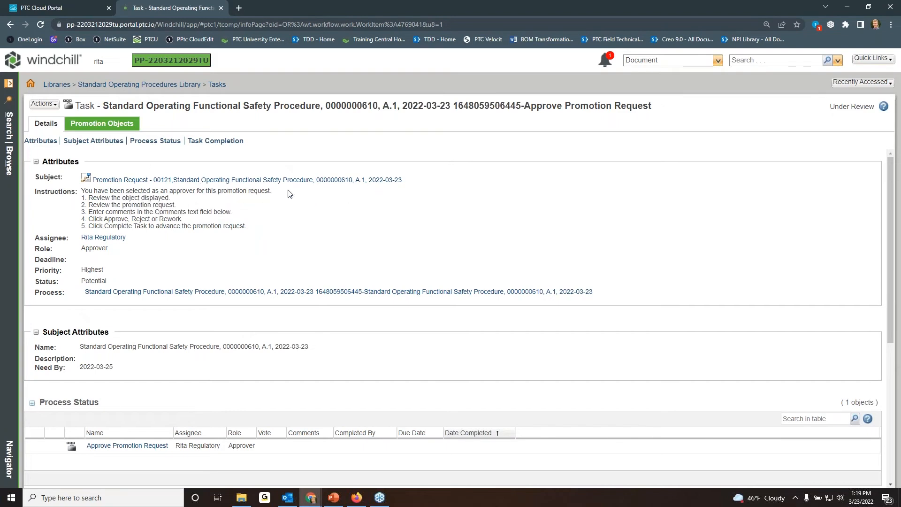
{"action": "scroll", "coordinate": [312, 217], "scroll_direction": "down", "scroll_amount": 1}
{"action": "scroll", "coordinate": [312, 217], "scroll_direction": "up", "scroll_amount": 1}
{"action": "left_click", "coordinate": [117, 125]}
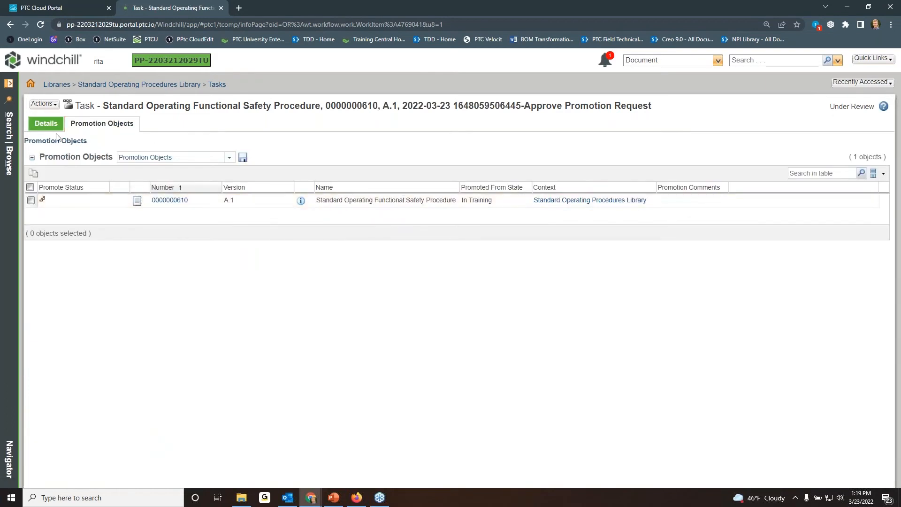
{"action": "left_click", "coordinate": [46, 124]}
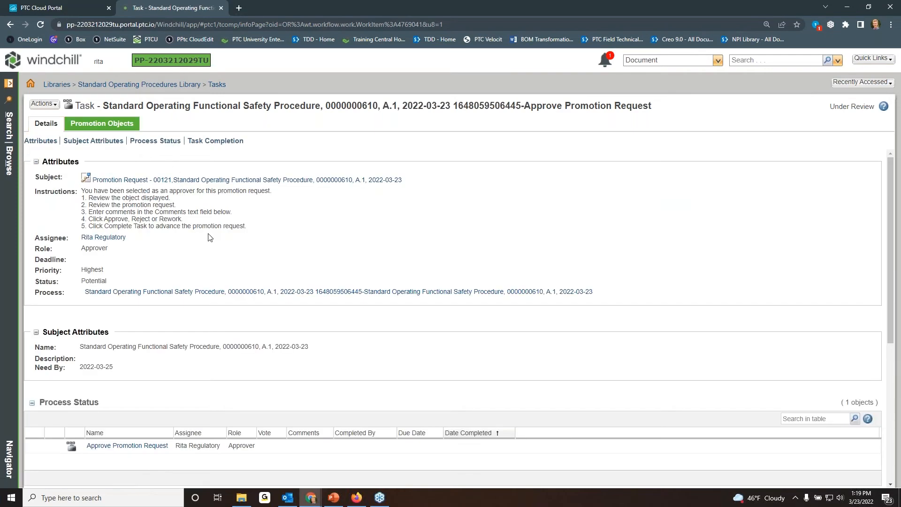
{"action": "left_click", "coordinate": [119, 125]}
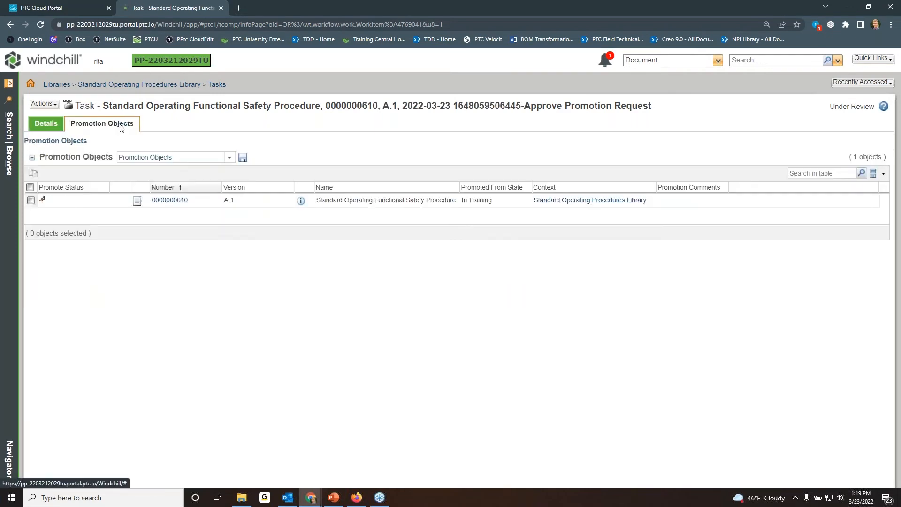
{"action": "left_click", "coordinate": [43, 123]}
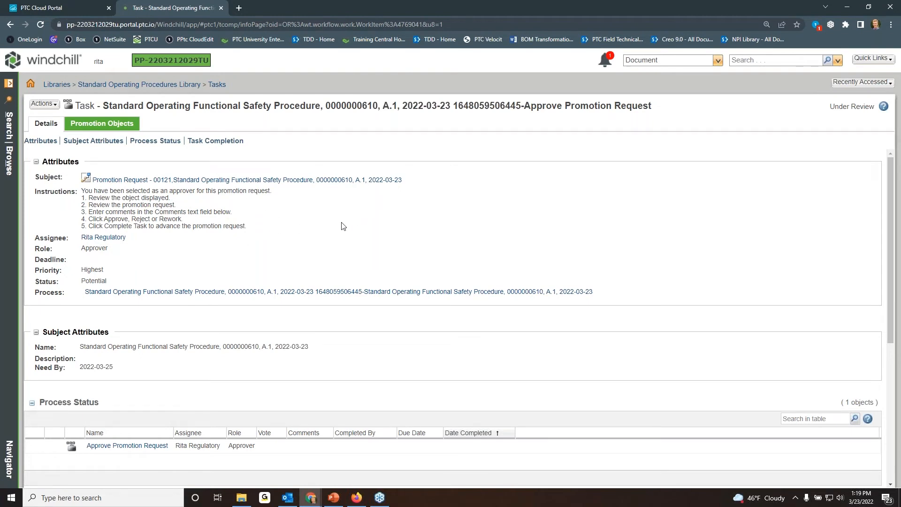
{"action": "scroll", "coordinate": [529, 225], "scroll_direction": "down", "scroll_amount": 4}
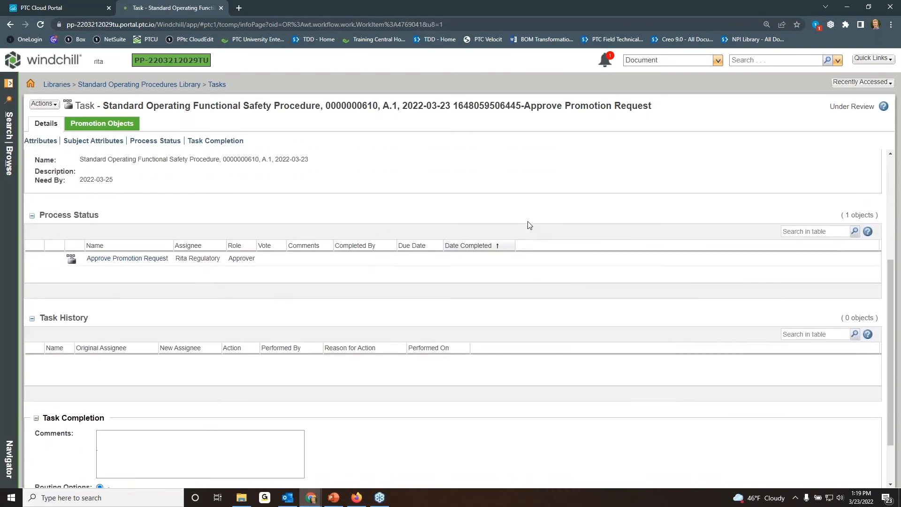
{"action": "scroll", "coordinate": [529, 225], "scroll_direction": "up", "scroll_amount": 4}
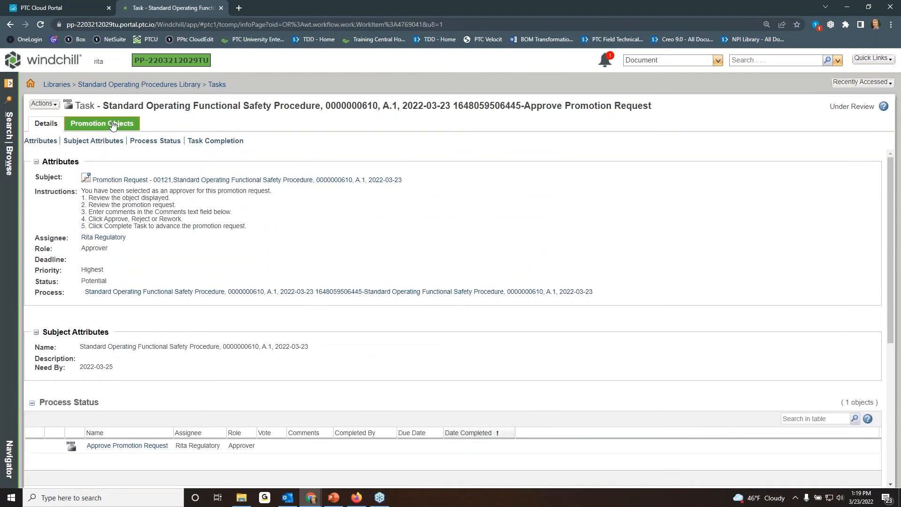
Open the promoted document in Creo View from the task's promotion objects, signing in with the user name and account password.
{"action": "left_click", "coordinate": [113, 124]}
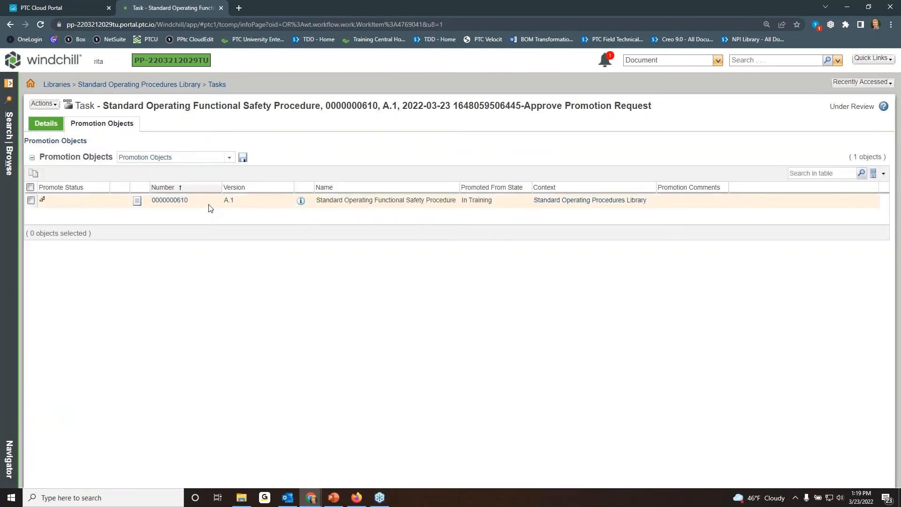
{"action": "right_click", "coordinate": [210, 199]}
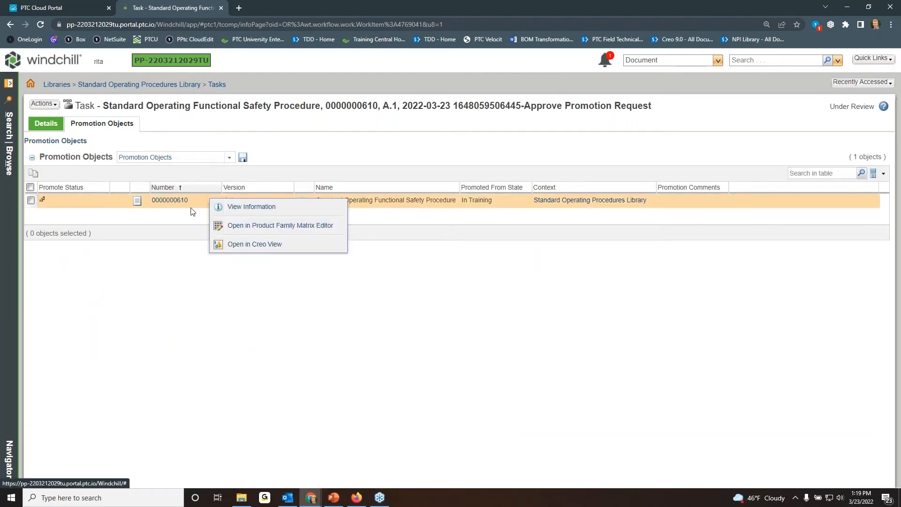
{"action": "left_click", "coordinate": [272, 245]}
{"action": "left_click", "coordinate": [491, 101]}
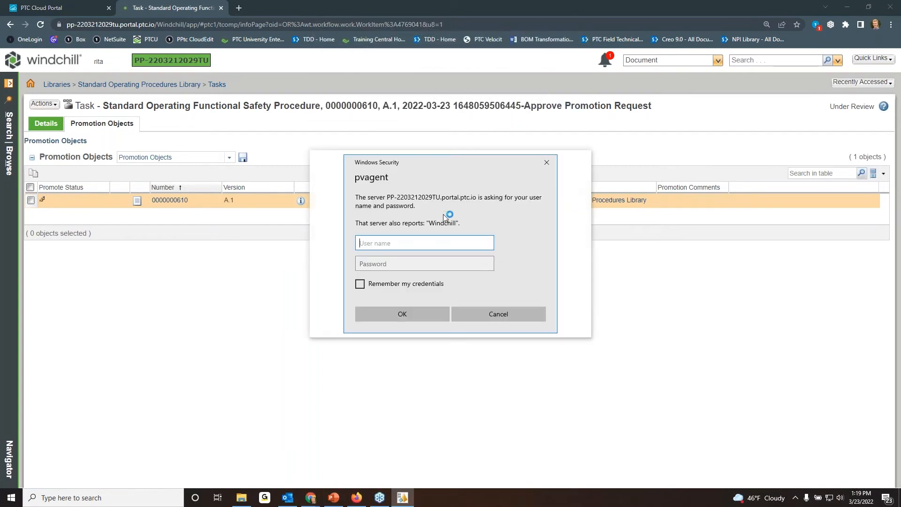
{"action": "type", "text": "rita"}
{"action": "key", "text": "Tab"}
{"action": "type", "text": "••"}
{"action": "key", "text": "Return"}
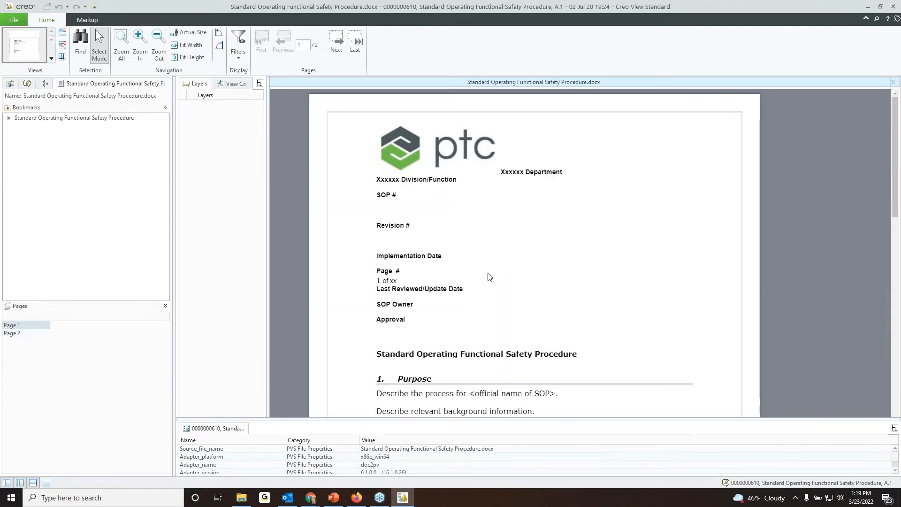
Add a markup note reading "Update document attributes" beside Revision # on page 1.
{"action": "scroll", "coordinate": [487, 277], "scroll_direction": "down", "scroll_amount": 5}
{"action": "scroll", "coordinate": [486, 263], "scroll_direction": "up", "scroll_amount": 5}
{"action": "left_click", "coordinate": [87, 20]}
{"action": "left_click", "coordinate": [7, 34]}
{"action": "left_click", "coordinate": [499, 218]}
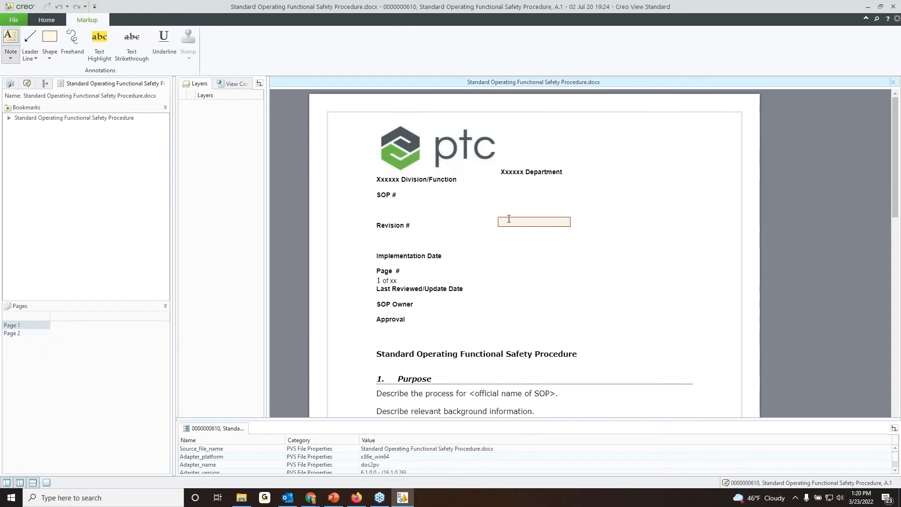
{"action": "type", "text": "Update document attributes"}
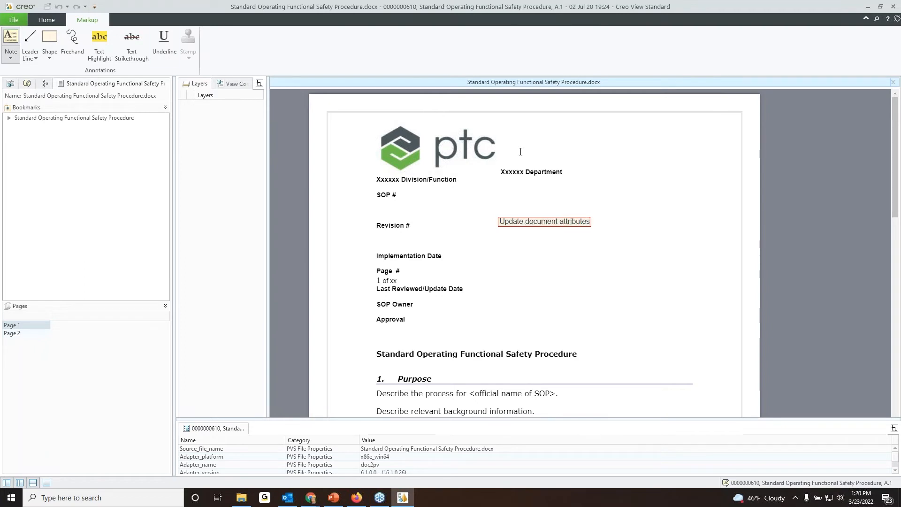
Draw three leader lines connecting the note to the Division/Function, Revision # and Last Reviewed/Update Date fields.
{"action": "left_click", "coordinate": [10, 41]}
{"action": "left_click_drag", "start_coordinate": [458, 188], "coordinate": [500, 227]}
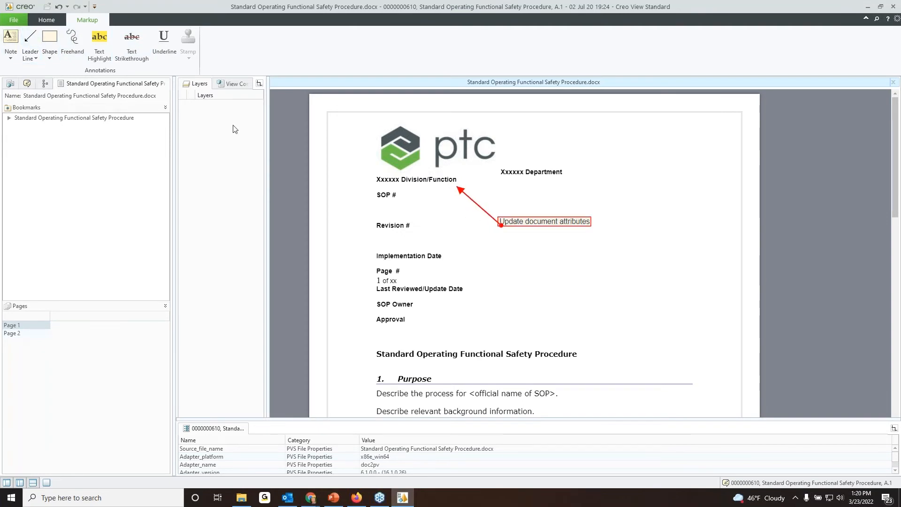
{"action": "left_click", "coordinate": [30, 41]}
{"action": "left_click_drag", "start_coordinate": [423, 227], "coordinate": [498, 227]}
{"action": "left_click", "coordinate": [30, 41]}
{"action": "mouse_move", "coordinate": [467, 284]}
{"action": "left_mouse_down"}
{"action": "mouse_move", "coordinate": [477, 253]}
{"action": "mouse_move", "coordinate": [498, 233]}
{"action": "left_mouse_up"}
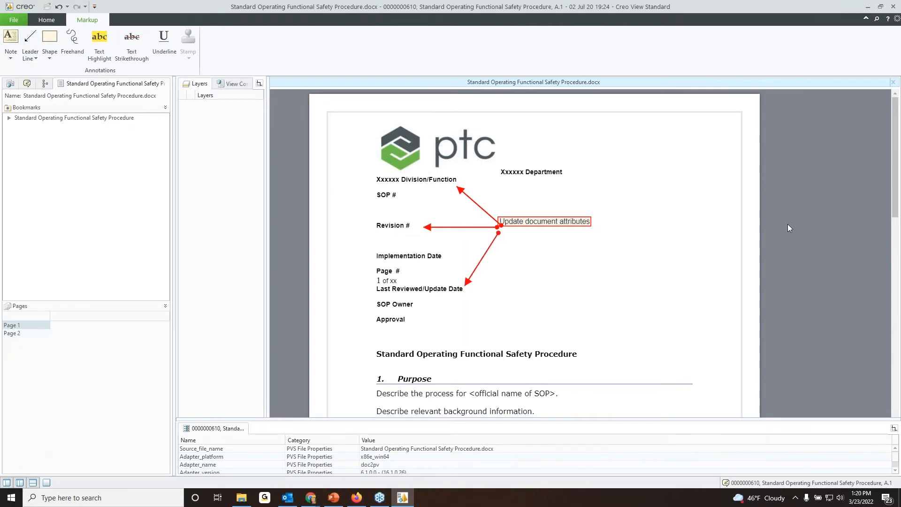
Save the markup to the server as an annotation set named "markup" and close Creo View.
{"action": "left_click", "coordinate": [15, 22]}
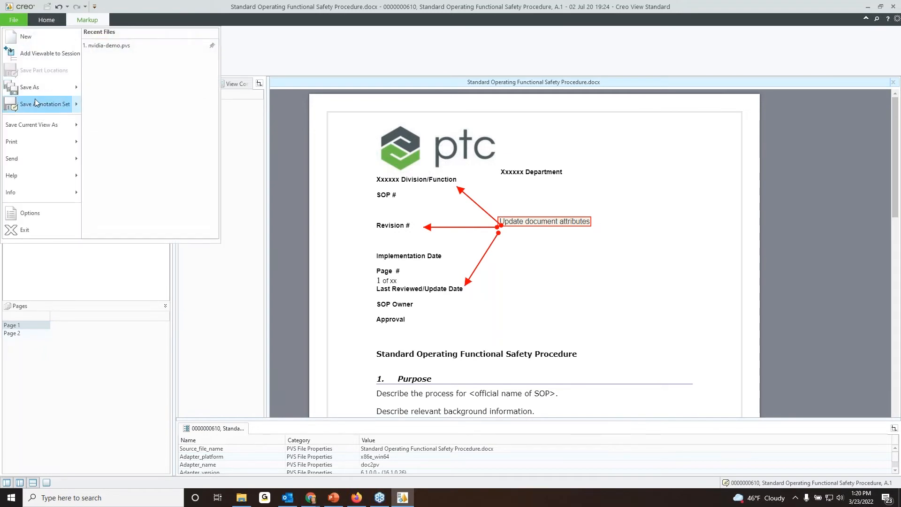
{"action": "mouse_move", "coordinate": [36, 97]}
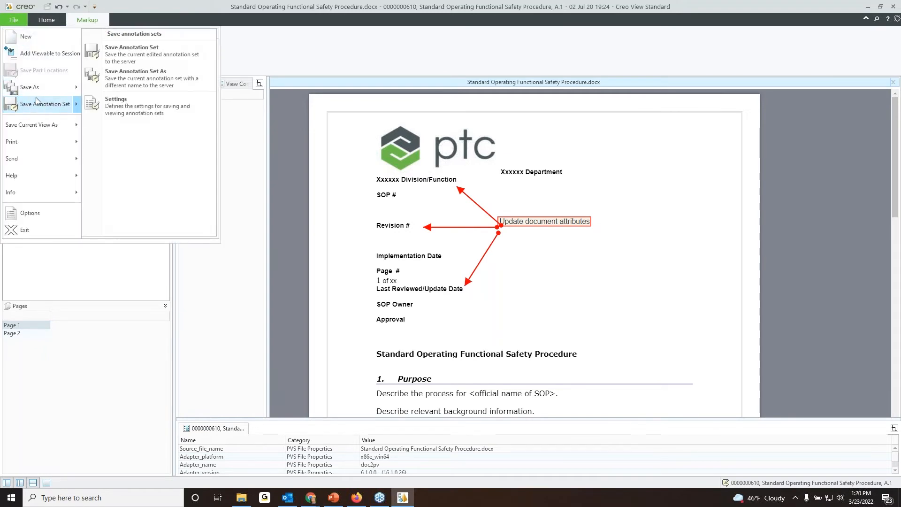
{"action": "left_click", "coordinate": [128, 52]}
{"action": "type", "text": "markup"}
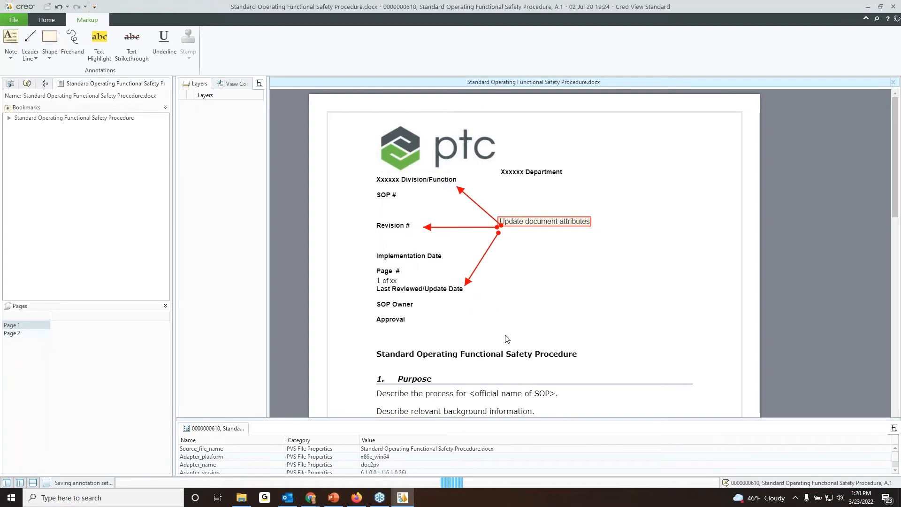
{"action": "left_click", "coordinate": [892, 6]}
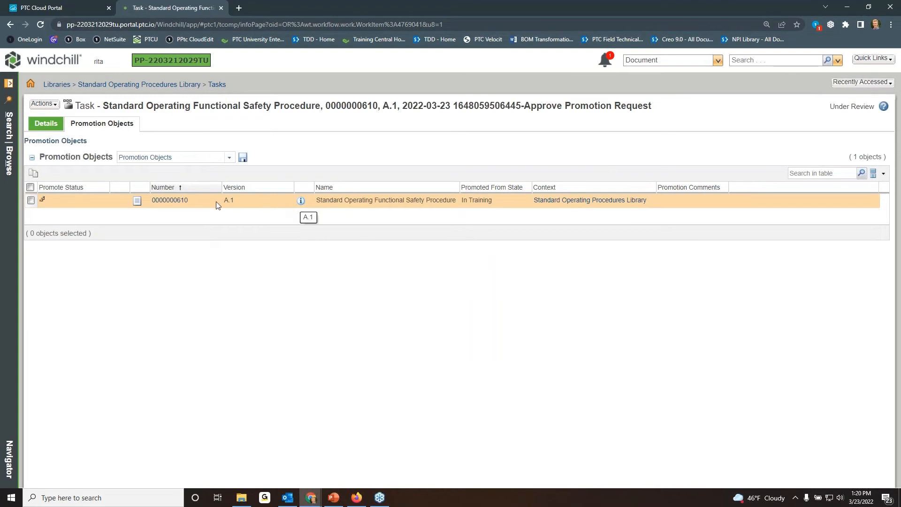
Complete the approval task with the comment "Updated according to the markup" and the Rework routing option.
{"action": "left_click", "coordinate": [52, 125]}
{"action": "scroll", "coordinate": [130, 371], "scroll_direction": "down", "scroll_amount": 6}
{"action": "left_click", "coordinate": [130, 371]}
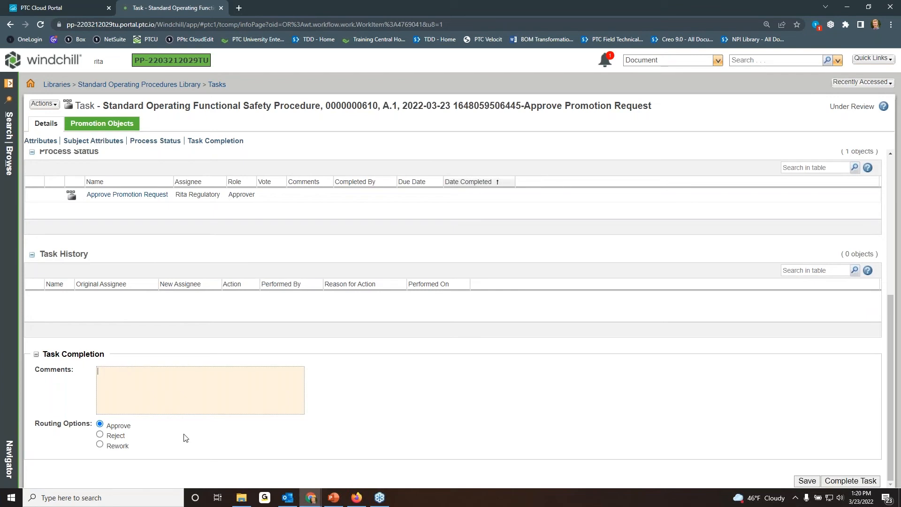
{"action": "left_click", "coordinate": [118, 449]}
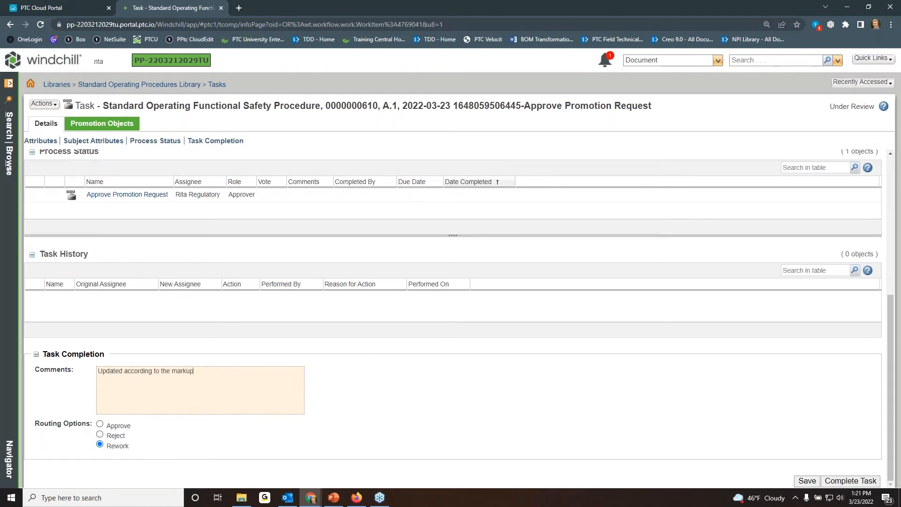
{"action": "left_click", "coordinate": [868, 480]}
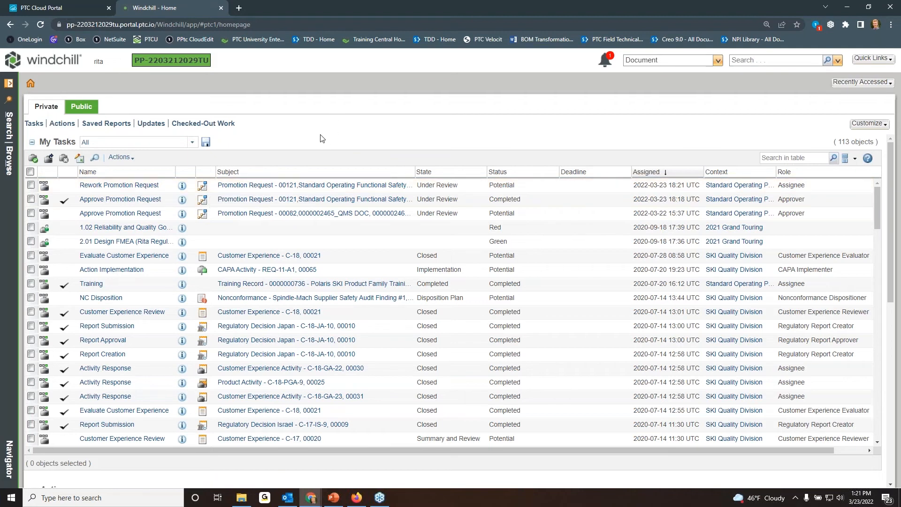
Open the newly assigned Rework Promotion Request task and review its instructions, special instructions and promotion objects.
{"action": "left_click", "coordinate": [123, 187]}
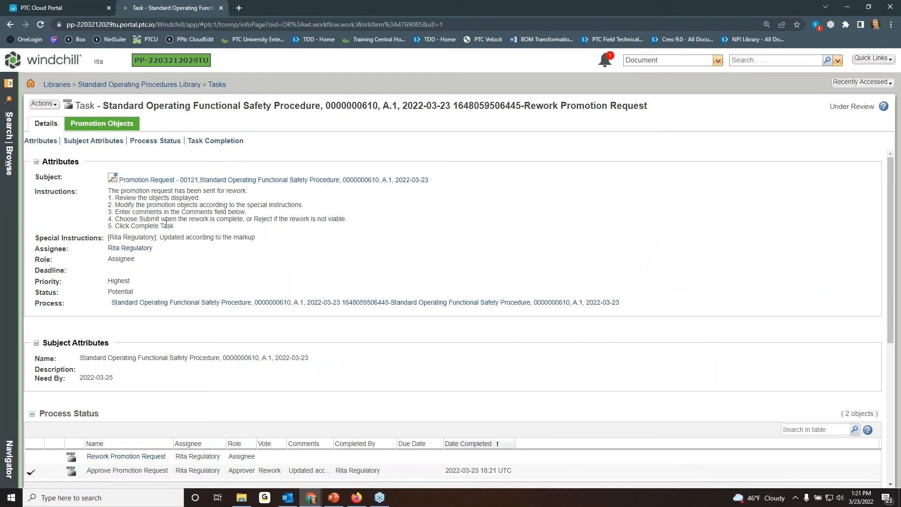
{"action": "left_click_drag", "start_coordinate": [213, 225], "coordinate": [105, 189]}
{"action": "left_click", "coordinate": [256, 238]}
{"action": "left_click_drag", "start_coordinate": [262, 240], "coordinate": [160, 238]}
{"action": "left_click", "coordinate": [260, 244]}
{"action": "scroll", "coordinate": [479, 242], "scroll_direction": "down", "scroll_amount": 3}
{"action": "scroll", "coordinate": [479, 241], "scroll_direction": "up", "scroll_amount": 3}
{"action": "left_click", "coordinate": [115, 125]}
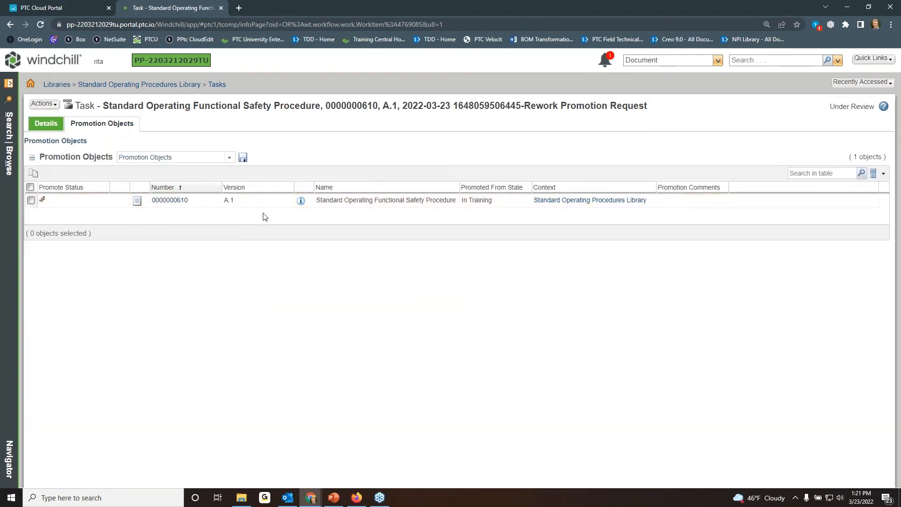
Complete the rework task with the comment "updated" and the Submit routing option.
{"action": "left_click", "coordinate": [50, 125]}
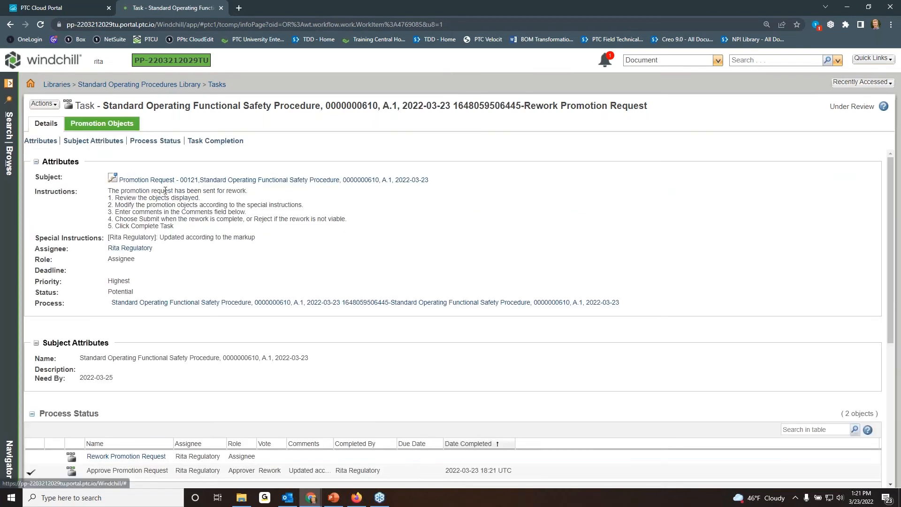
{"action": "scroll", "coordinate": [166, 190], "scroll_direction": "down", "scroll_amount": 5}
{"action": "left_click", "coordinate": [284, 411]}
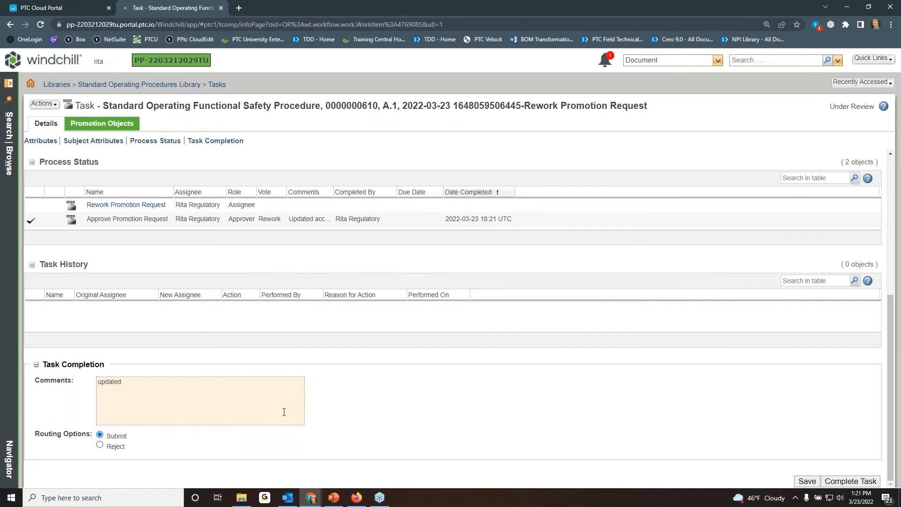
{"action": "left_click", "coordinate": [851, 481]}
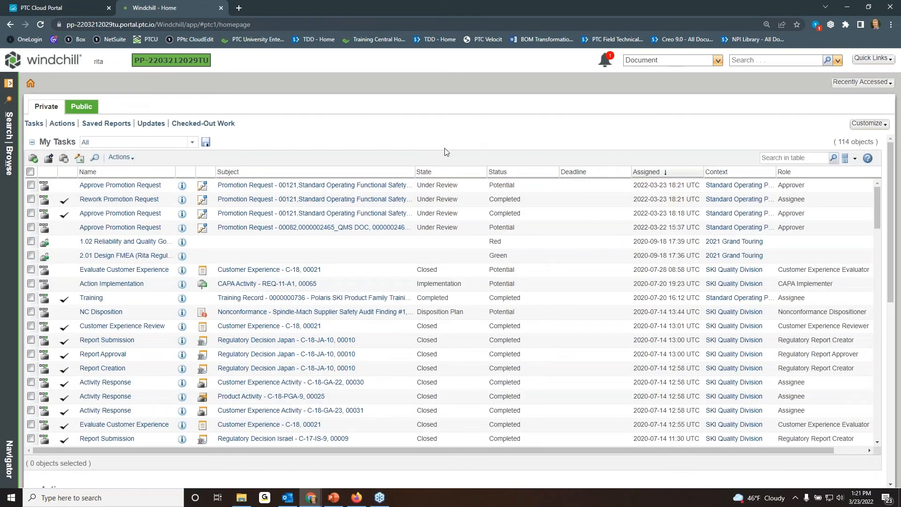
Refresh the task list, open the newest Approve Promotion Request task, and review its promotion objects and process status.
{"action": "left_click", "coordinate": [41, 24]}
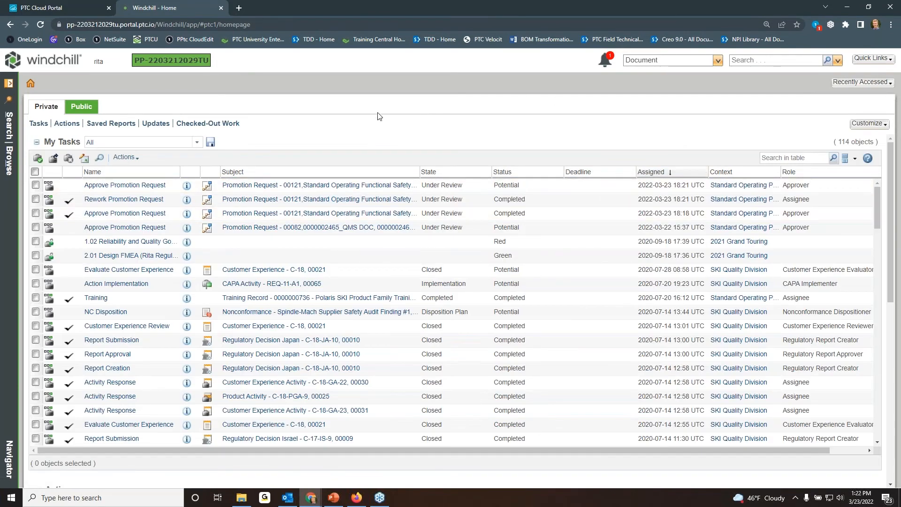
{"action": "left_click", "coordinate": [125, 186]}
{"action": "left_click", "coordinate": [120, 126]}
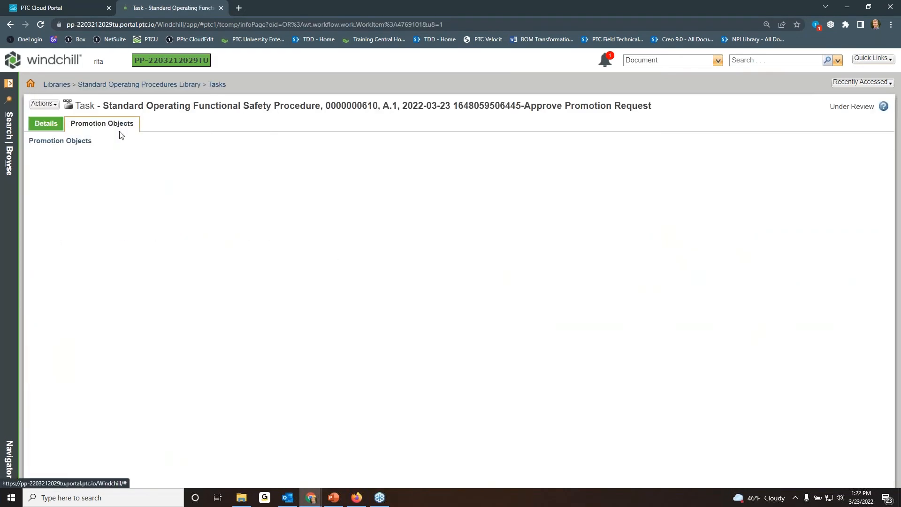
{"action": "left_click", "coordinate": [51, 126]}
{"action": "scroll", "coordinate": [252, 219], "scroll_direction": "down", "scroll_amount": 4}
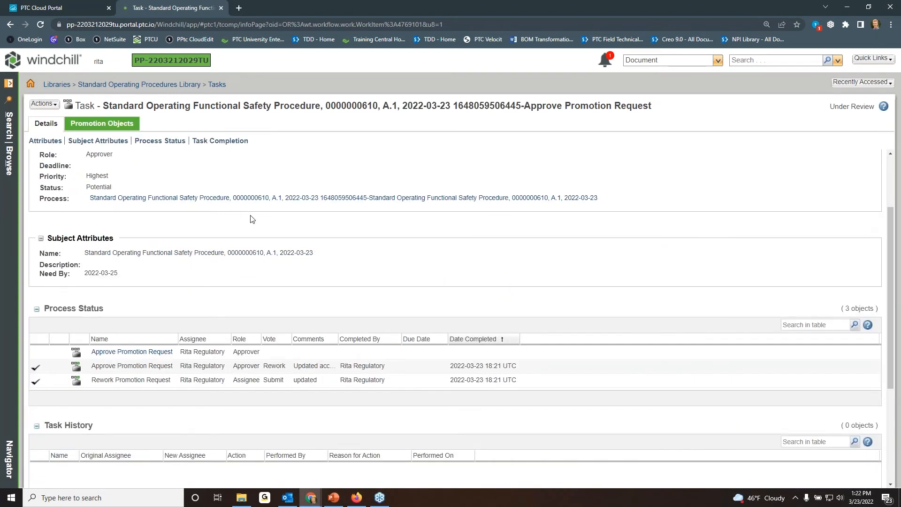
Enter a review comment and complete the approval task with the Approve routing option.
{"action": "scroll", "coordinate": [252, 220], "scroll_direction": "down", "scroll_amount": 4}
{"action": "left_click", "coordinate": [153, 379]}
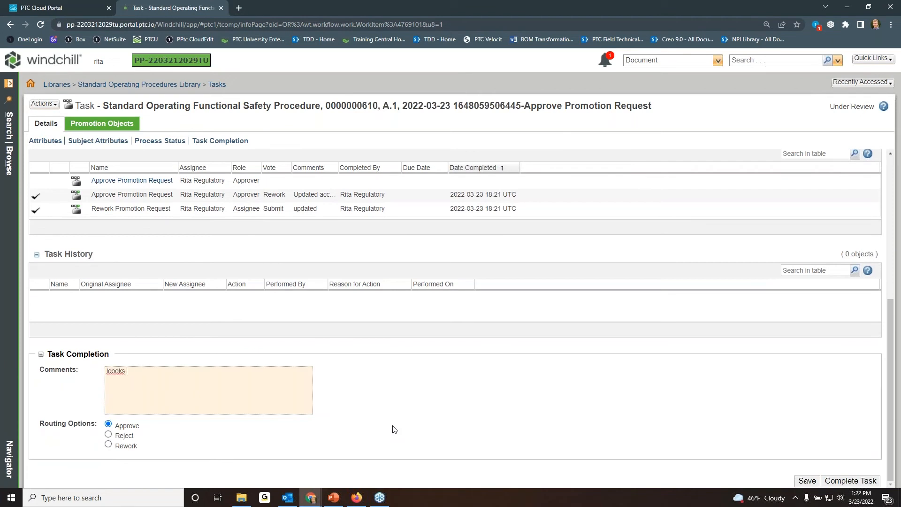
{"action": "left_click", "coordinate": [845, 482]}
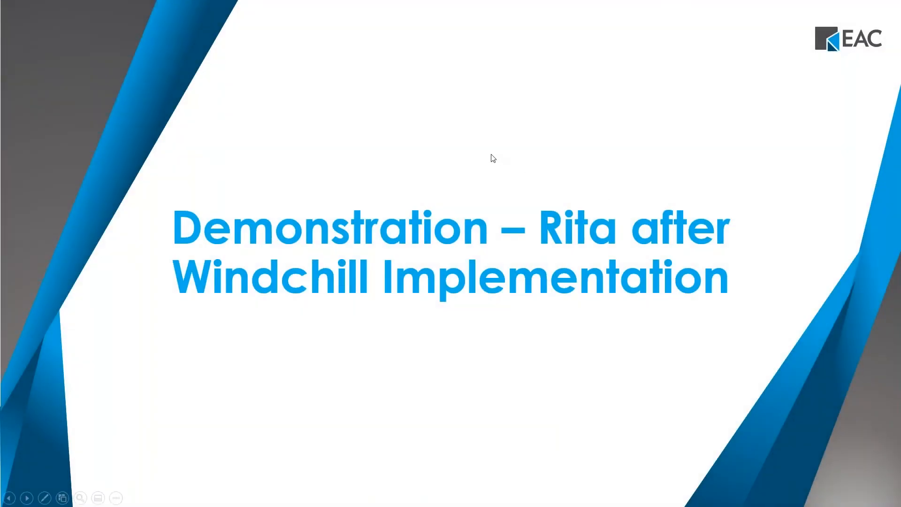
{"action": "left_click", "coordinate": [492, 155]}
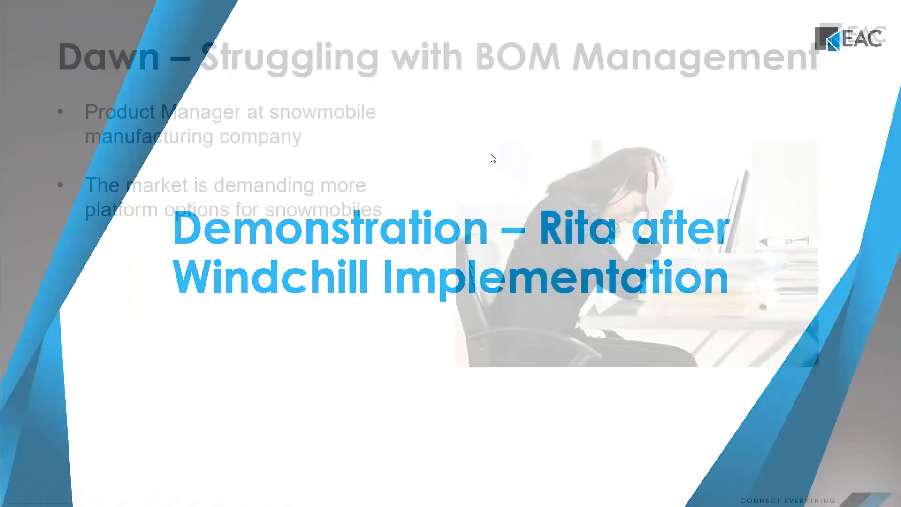
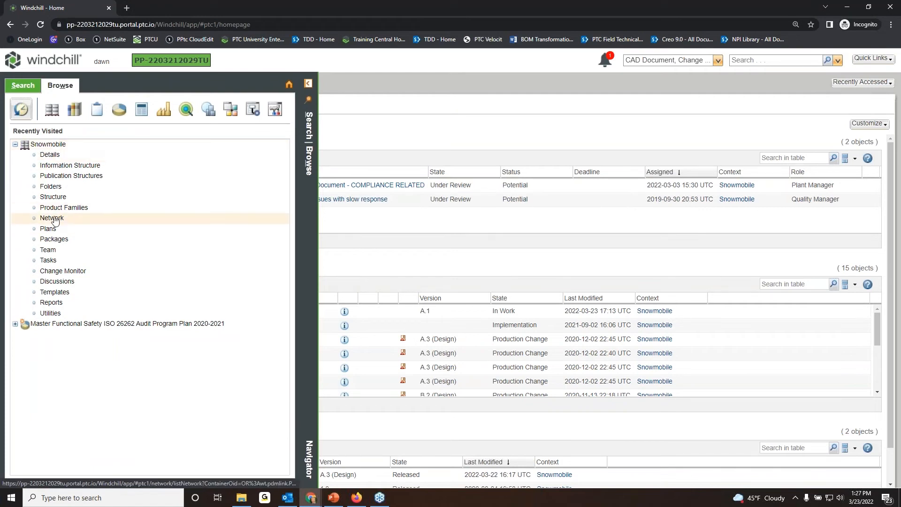
Open the Snowmobile product's structure and expand 100 SNOW, SNOWMOBILE MASTER down to the components under each module.
{"action": "left_click", "coordinate": [54, 197]}
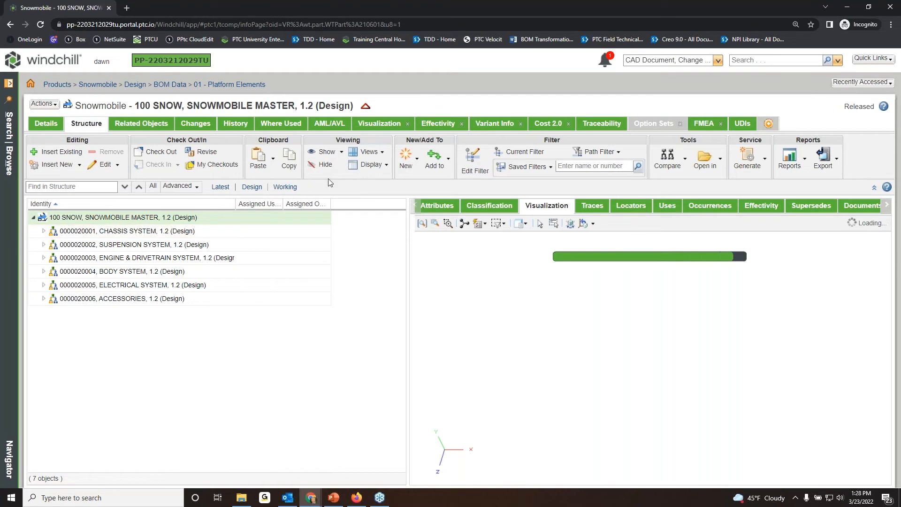
{"action": "left_click", "coordinate": [387, 166]}
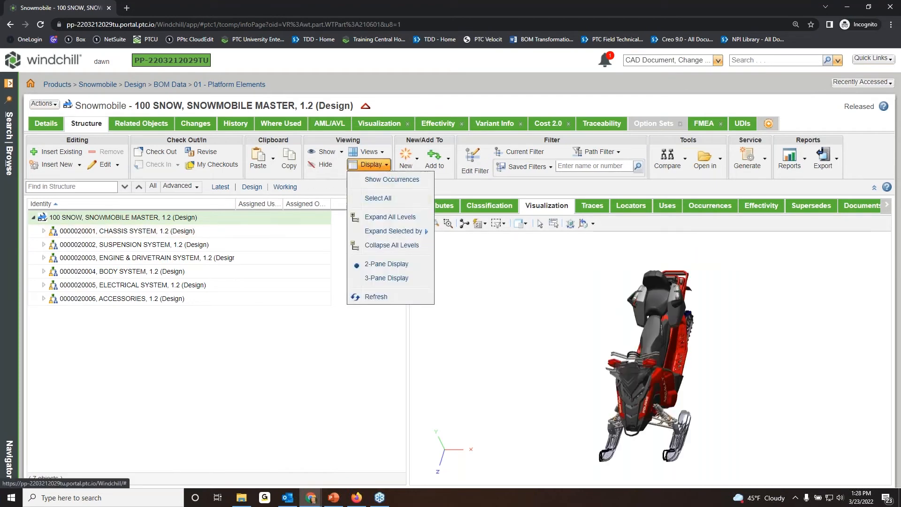
{"action": "mouse_move", "coordinate": [399, 237]}
{"action": "left_click", "coordinate": [457, 265]}
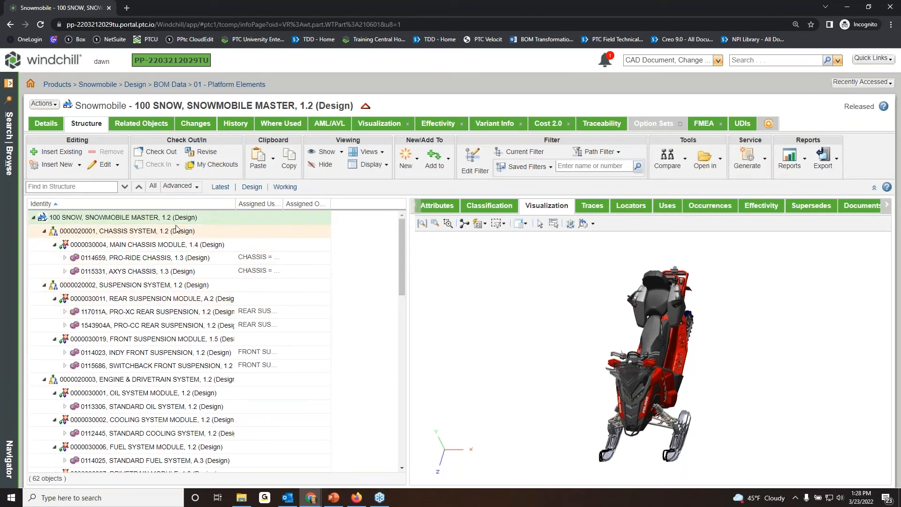
Highlight the Main Chassis Module in the 3D model and compare its PRO-RIDE CHASSIS and AXYS CHASSIS options.
{"action": "left_click", "coordinate": [156, 246]}
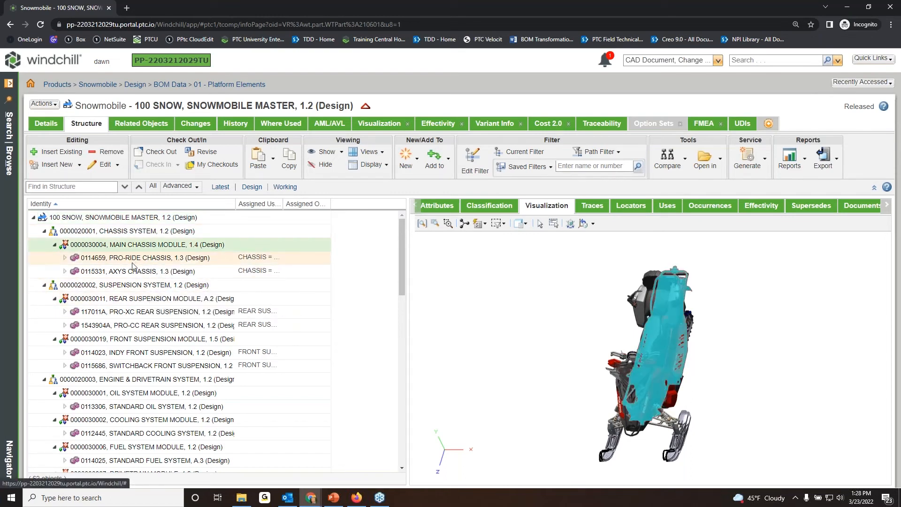
{"action": "left_click", "coordinate": [134, 260]}
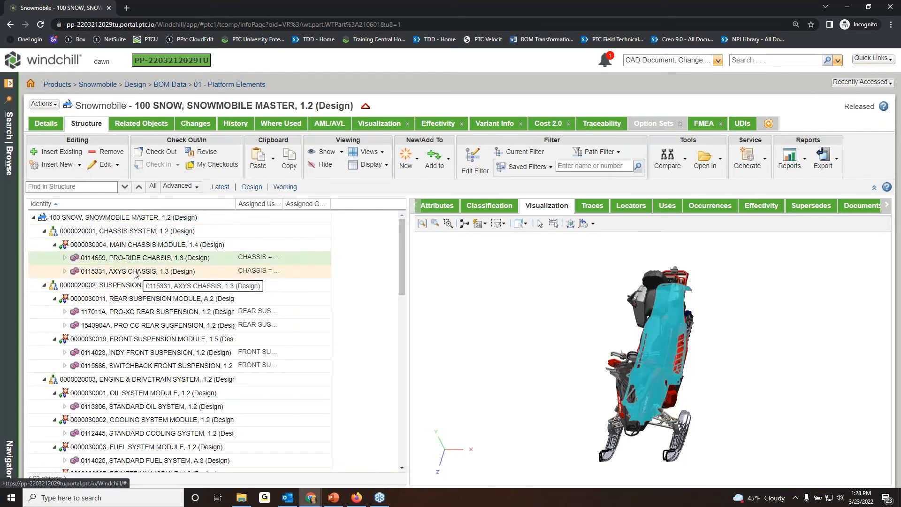
{"action": "left_click", "coordinate": [135, 272]}
{"action": "left_click", "coordinate": [136, 260]}
{"action": "left_click", "coordinate": [135, 270]}
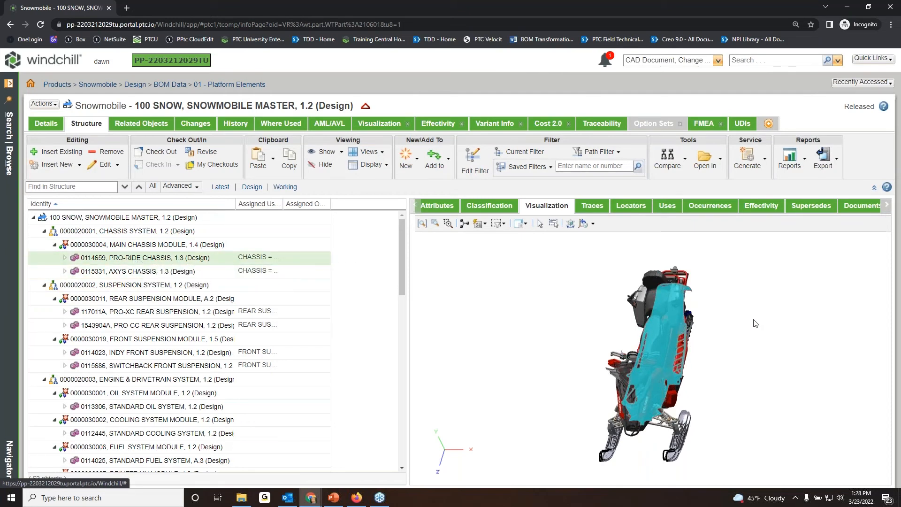
{"action": "left_click", "coordinate": [761, 337]}
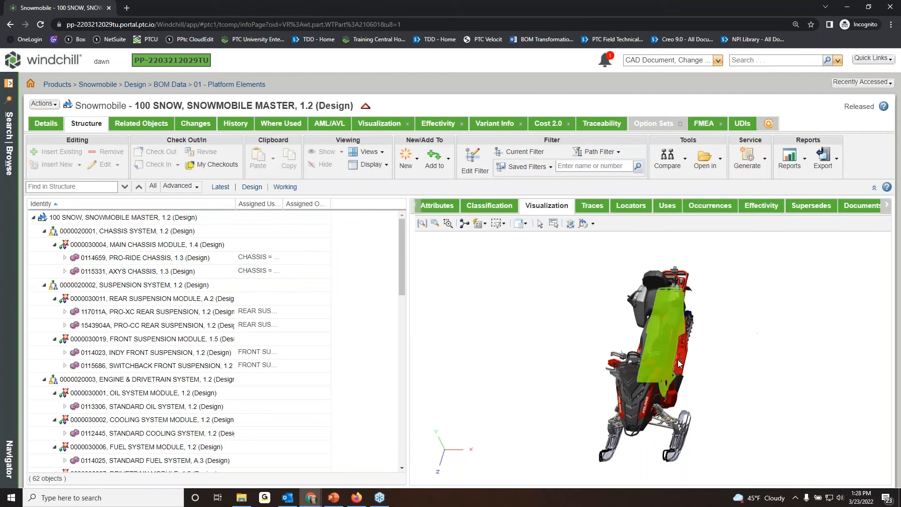
{"action": "scroll", "coordinate": [713, 408], "scroll_direction": "up", "scroll_amount": 2}
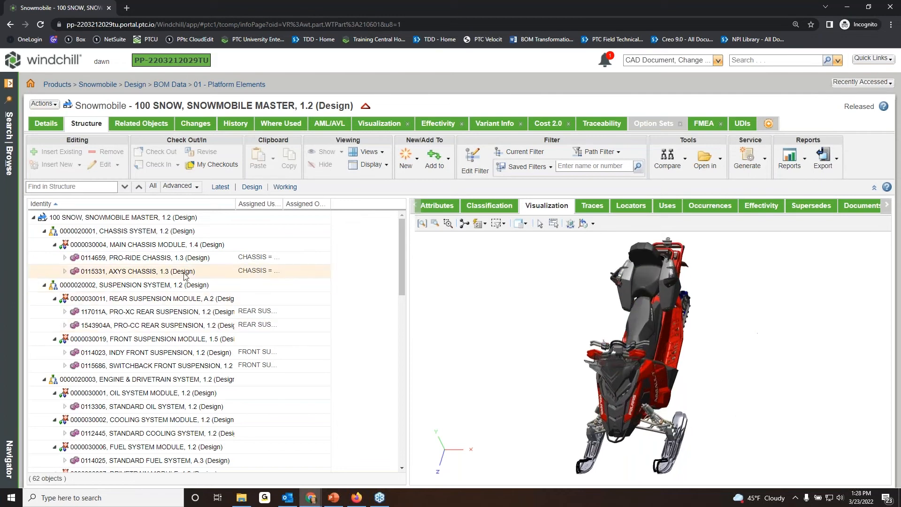
{"action": "left_click", "coordinate": [153, 260]}
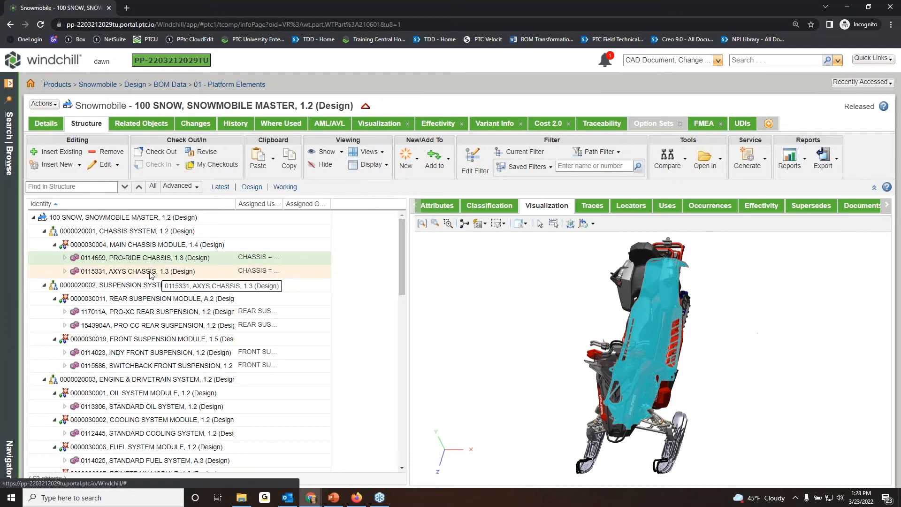
{"action": "left_click", "coordinate": [150, 273]}
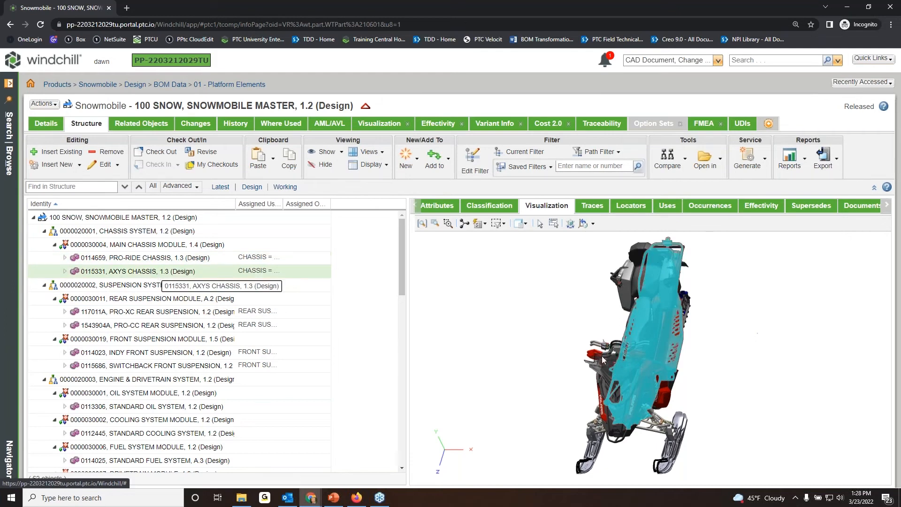
{"action": "left_click", "coordinate": [753, 321]}
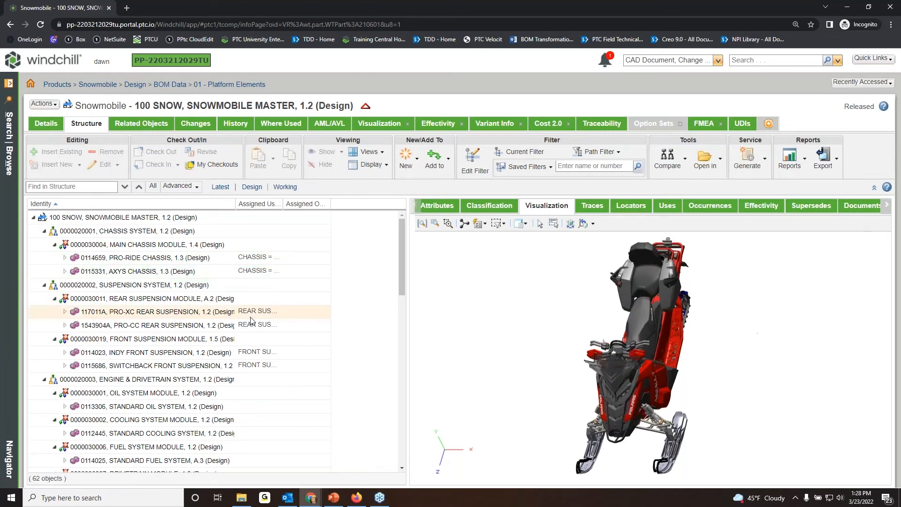
Highlight the 800 Cleanfire H.O., 600 Cleanfire and 700 LIBERTY engine options of the Engine Module in the 3D model.
{"action": "scroll", "coordinate": [178, 295], "scroll_direction": "down", "scroll_amount": 5}
{"action": "scroll", "coordinate": [179, 295], "scroll_direction": "down", "scroll_amount": 5}
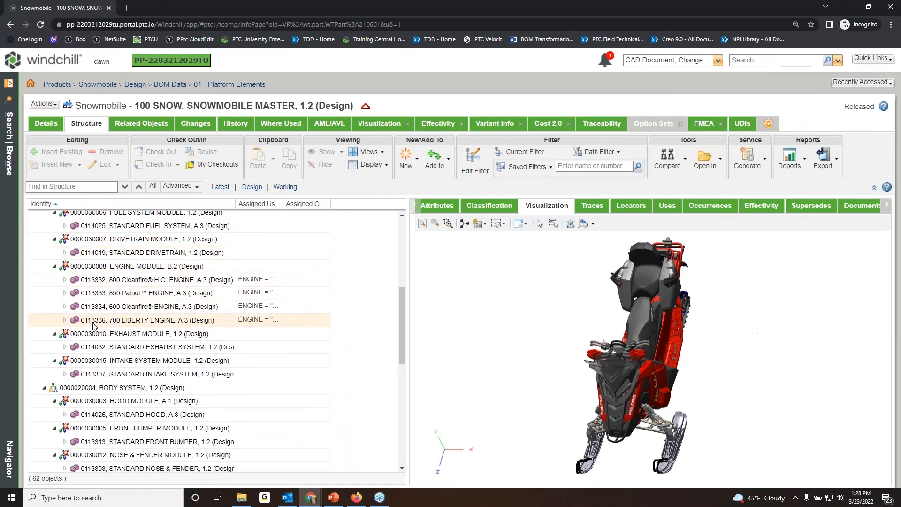
{"action": "left_click", "coordinate": [150, 281]}
{"action": "left_click", "coordinate": [150, 306]}
{"action": "left_click", "coordinate": [150, 319]}
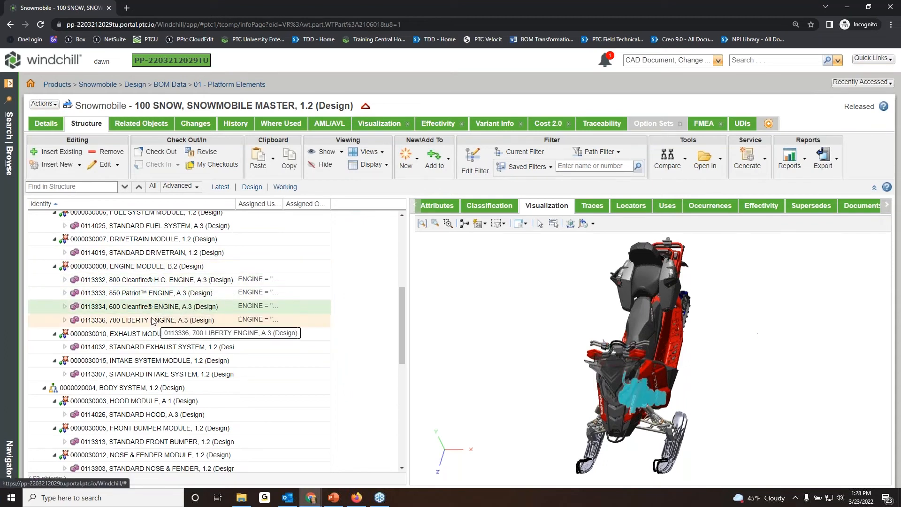
Highlight the low black, mid smoke, tall smoke and AXYS deep snow mid windshields in the model, and clear the selection.
{"action": "scroll", "coordinate": [150, 295], "scroll_direction": "down", "scroll_amount": 6}
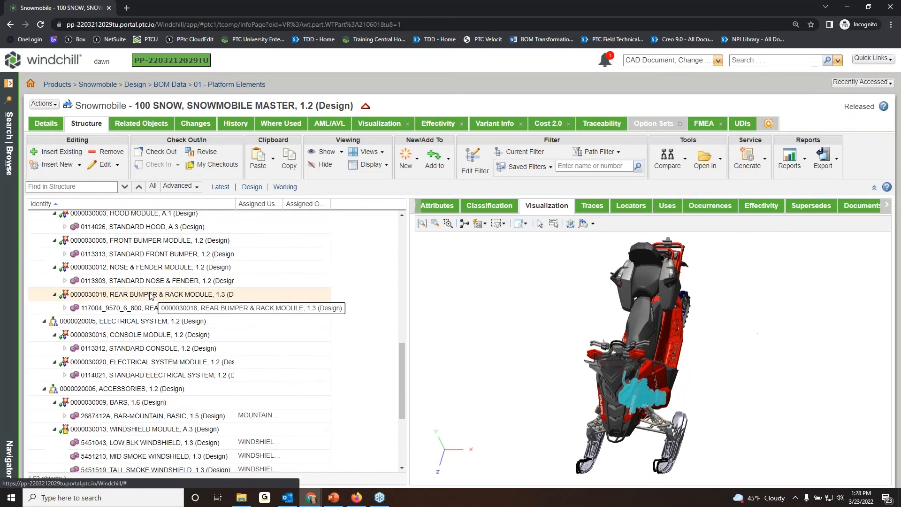
{"action": "left_click", "coordinate": [150, 349]}
{"action": "left_click", "coordinate": [149, 362]}
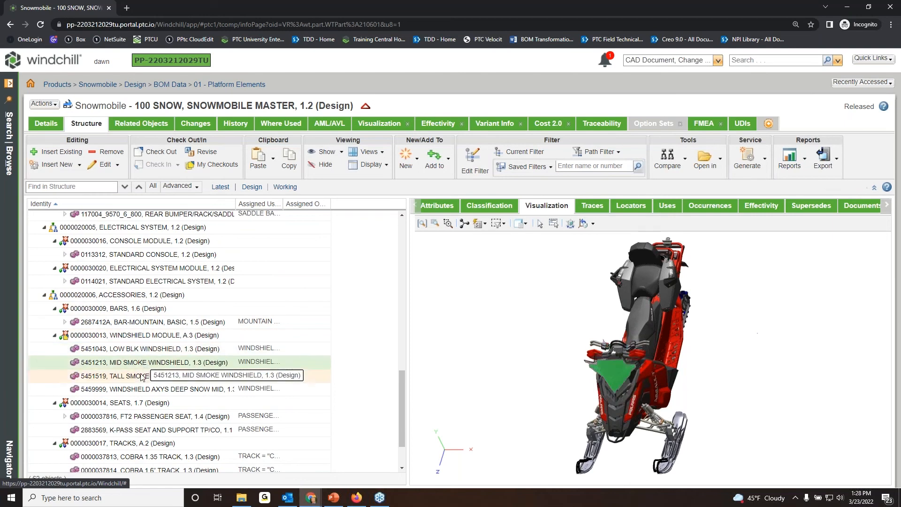
{"action": "left_click", "coordinate": [146, 376]}
{"action": "left_click", "coordinate": [141, 389]}
{"action": "left_click", "coordinate": [750, 350]}
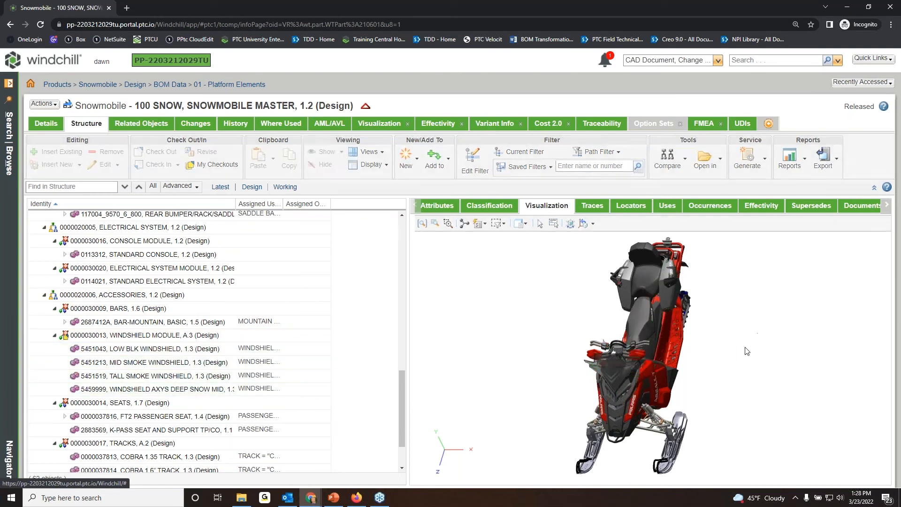
In Rotate and Transform mode, pull the low black and mid smoke windshields forward off the snowmobile, spacing them apart.
{"action": "left_click_drag", "start_coordinate": [668, 331], "coordinate": [718, 232]}
{"action": "middle_click_drag", "start_coordinate": [719, 232], "coordinate": [717, 292]}
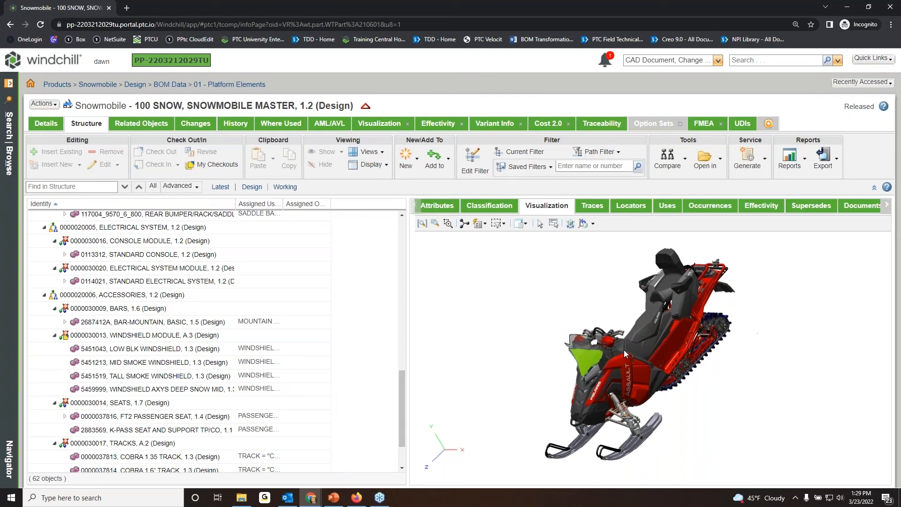
{"action": "left_click", "coordinate": [147, 351]}
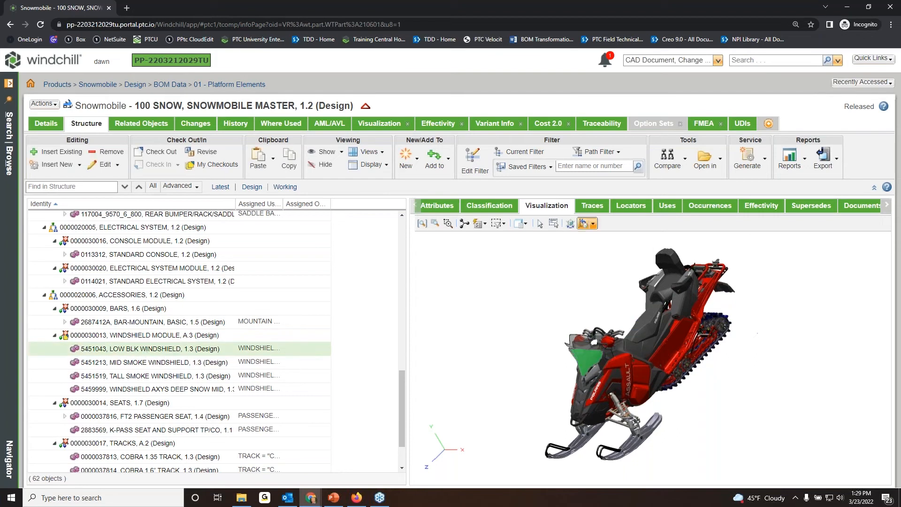
{"action": "left_click", "coordinate": [570, 225]}
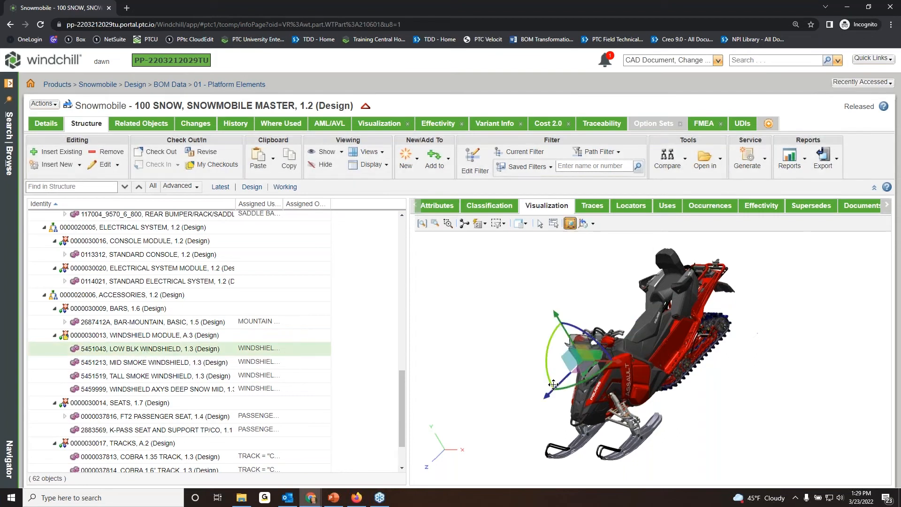
{"action": "left_click_drag", "start_coordinate": [548, 395], "coordinate": [450, 479]}
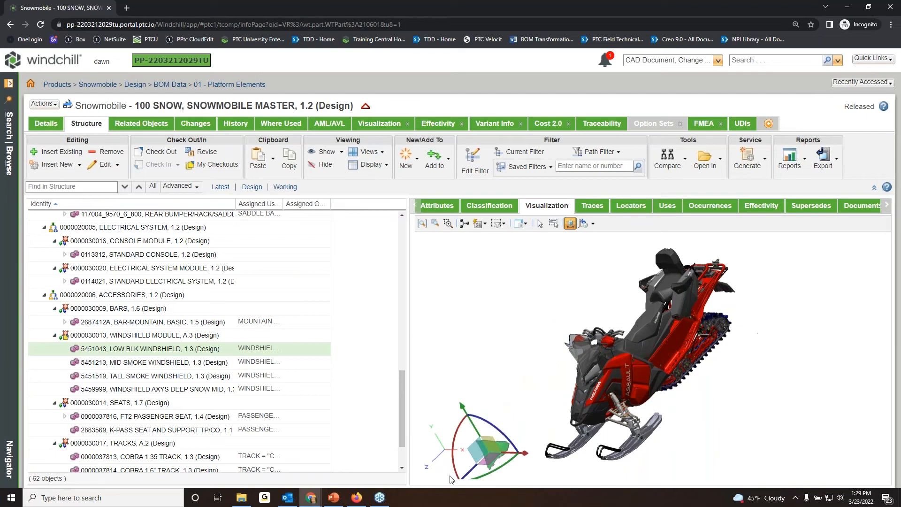
{"action": "left_click", "coordinate": [178, 363]}
{"action": "left_click_drag", "start_coordinate": [546, 395], "coordinate": [475, 462]}
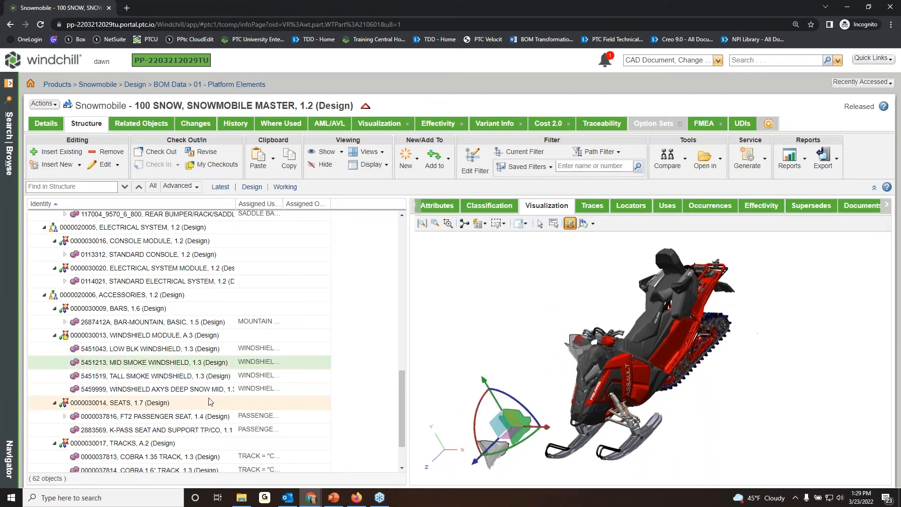
Pull the tall smoke and AXYS deep snow mid windshields forward off the snowmobile, and restore all windshields to their original positions.
{"action": "left_click", "coordinate": [196, 376]}
{"action": "left_click_drag", "start_coordinate": [550, 385], "coordinate": [502, 430]}
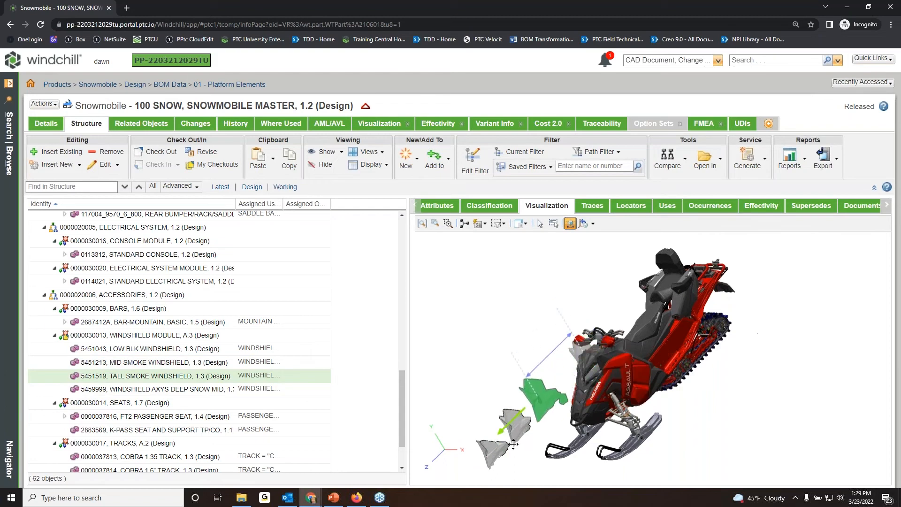
{"action": "left_click", "coordinate": [134, 389]}
{"action": "left_click_drag", "start_coordinate": [547, 391], "coordinate": [535, 408]}
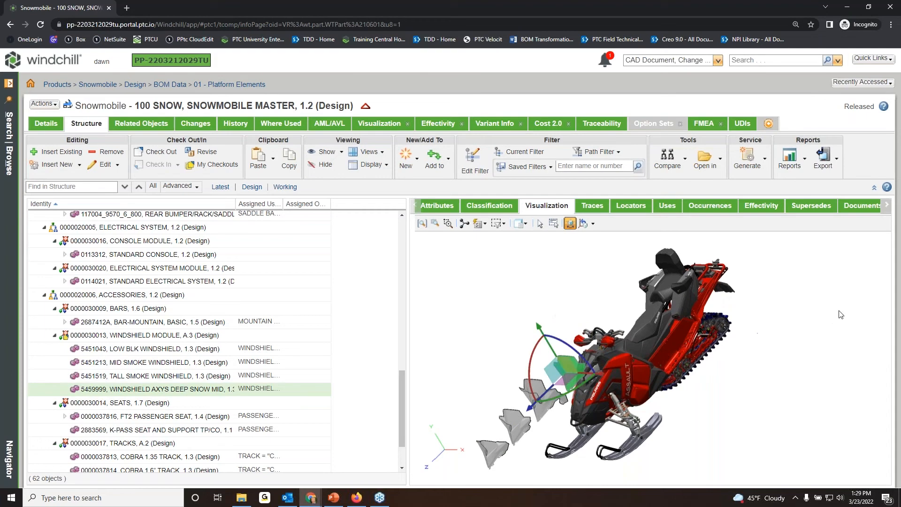
{"action": "left_click", "coordinate": [833, 299]}
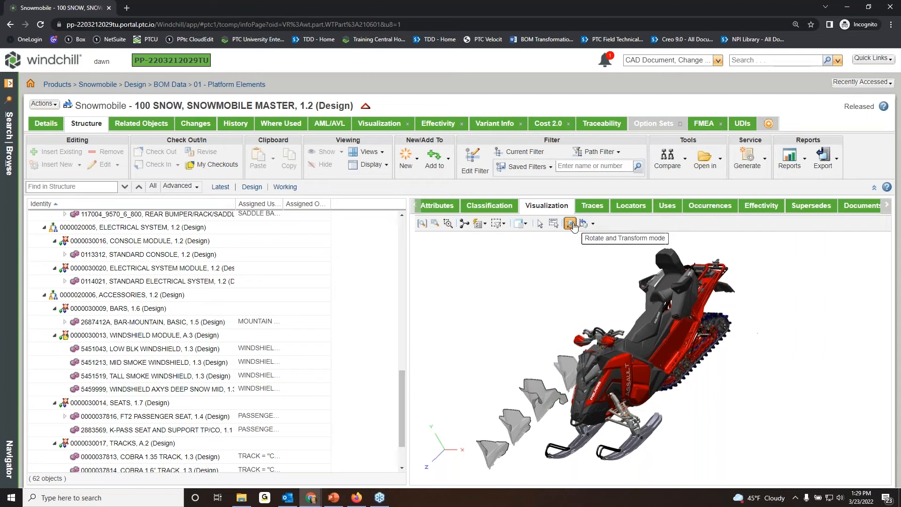
{"action": "left_click", "coordinate": [593, 224]}
{"action": "left_click", "coordinate": [596, 239]}
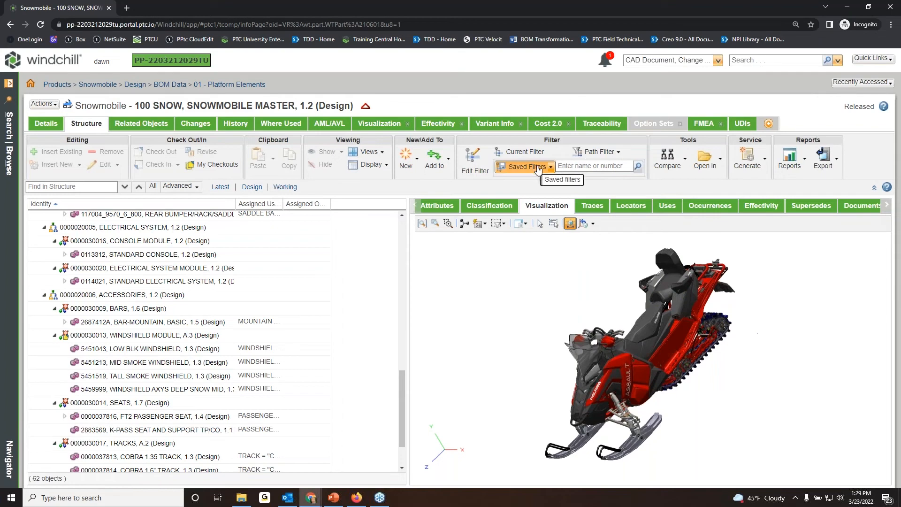
Apply the saved filter 600 INDY to the snowmobile structure.
{"action": "left_click_drag", "start_coordinate": [402, 391], "coordinate": [402, 237]}
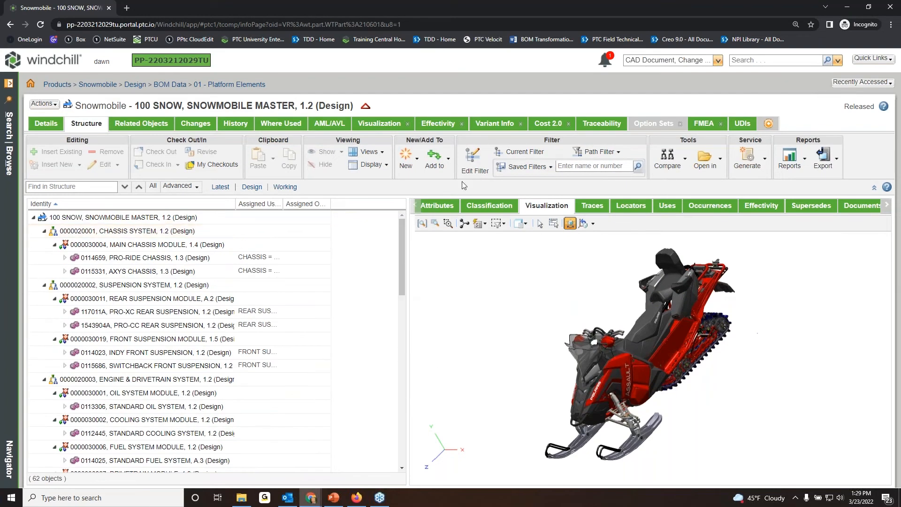
{"action": "left_click", "coordinate": [550, 168]}
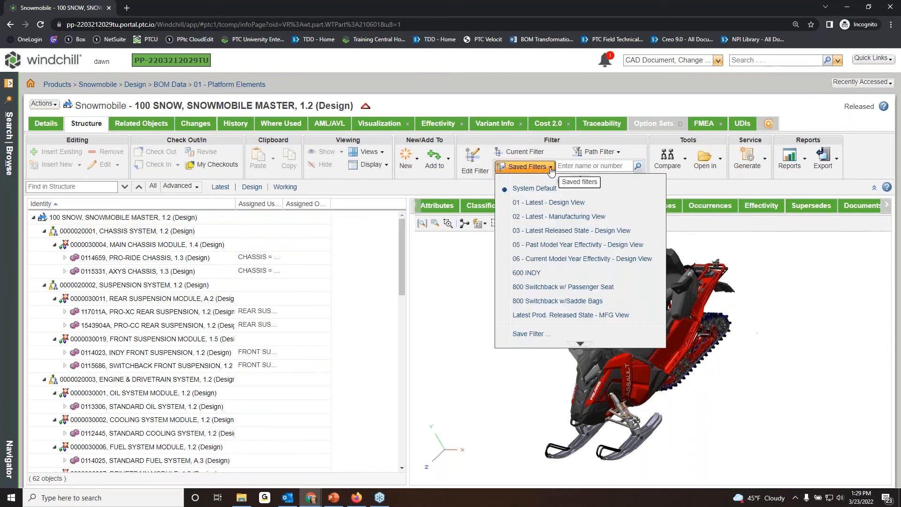
{"action": "left_click", "coordinate": [546, 274]}
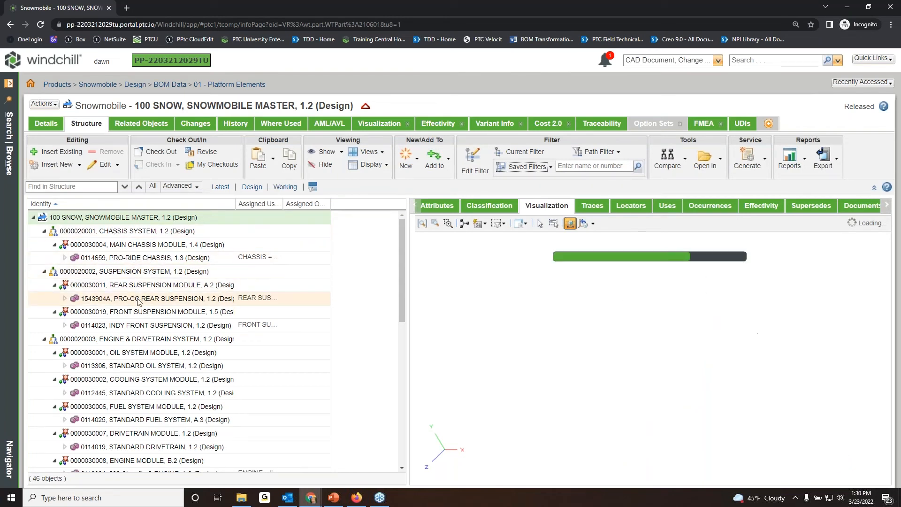
Examine the filtered model by highlighting its rear suspension, INDY front suspension, oil system, fuel system and drivetrain, and clear the selection.
{"action": "mouse_move", "coordinate": [402, 287]}
{"action": "left_mouse_down"}
{"action": "mouse_move", "coordinate": [396, 388]}
{"action": "mouse_move", "coordinate": [402, 280]}
{"action": "left_mouse_up"}
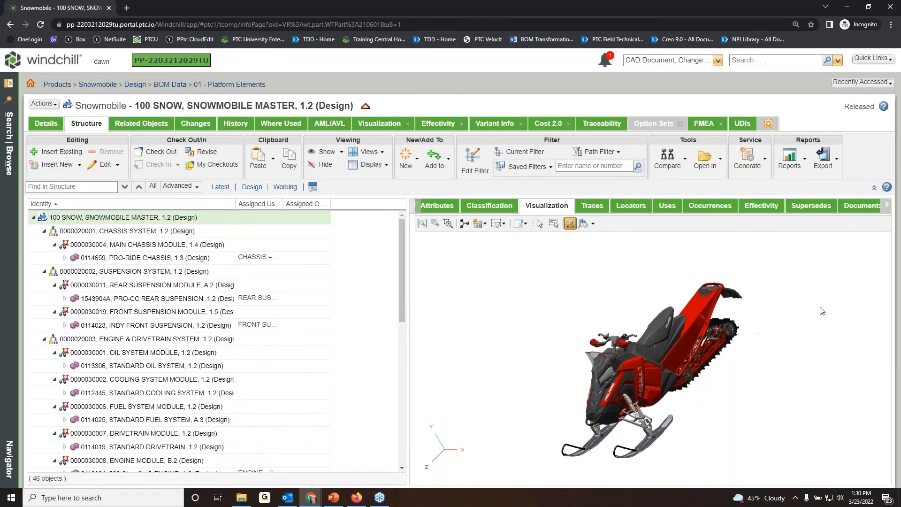
{"action": "scroll", "coordinate": [663, 369], "scroll_direction": "up", "scroll_amount": 2}
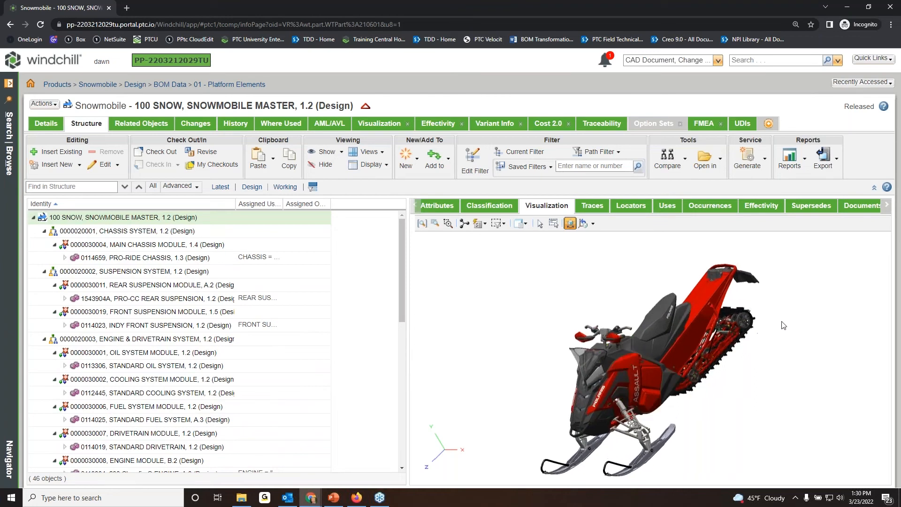
{"action": "left_click", "coordinate": [120, 300]}
{"action": "left_click", "coordinate": [130, 329]}
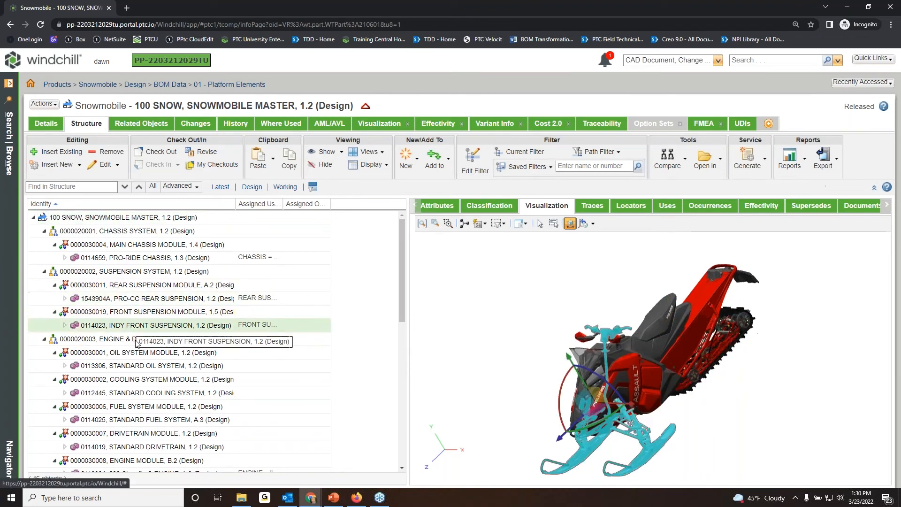
{"action": "left_click", "coordinate": [143, 366]}
{"action": "left_click", "coordinate": [150, 407]}
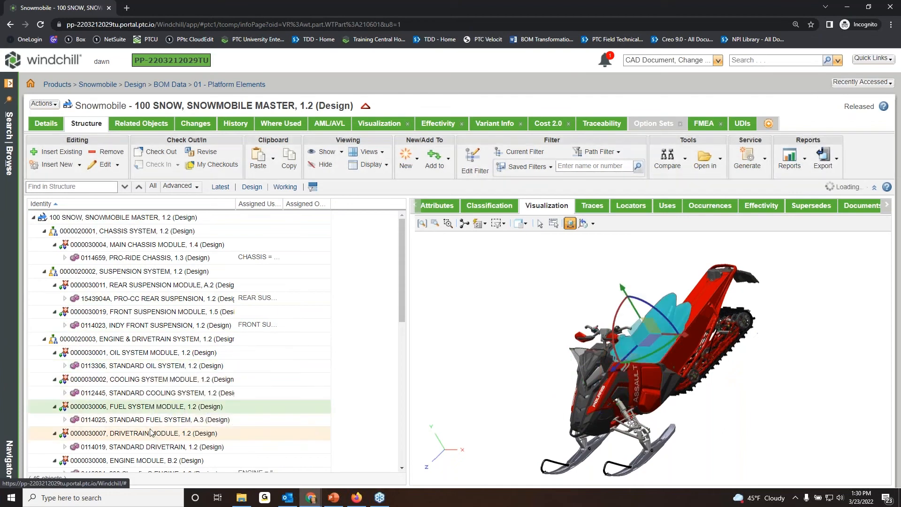
{"action": "left_click", "coordinate": [174, 431]}
{"action": "left_click", "coordinate": [575, 262]}
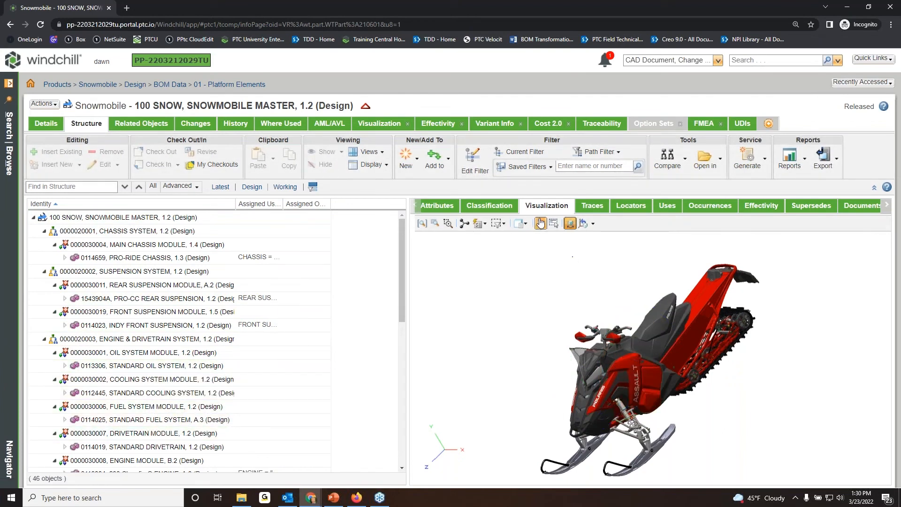
Switch the snowmobile structure back to the System Default saved filter.
{"action": "left_click", "coordinate": [548, 166]}
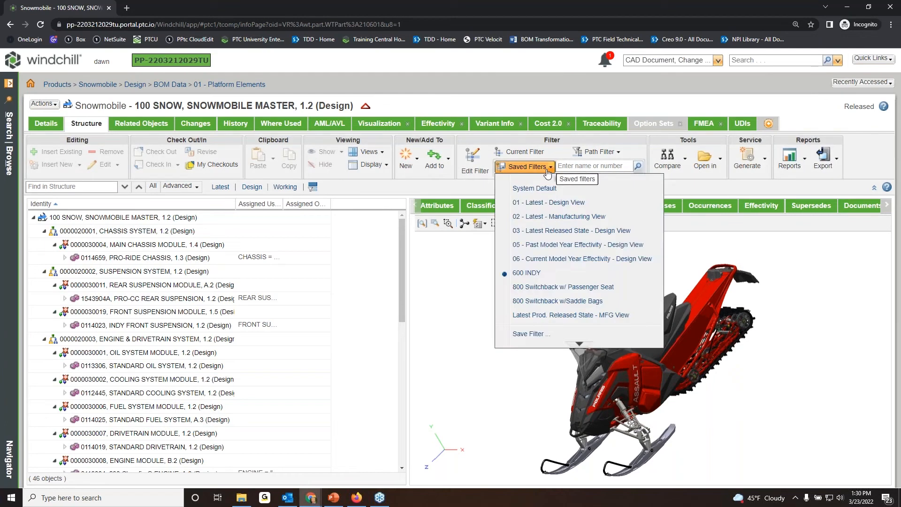
{"action": "left_click", "coordinate": [548, 187]}
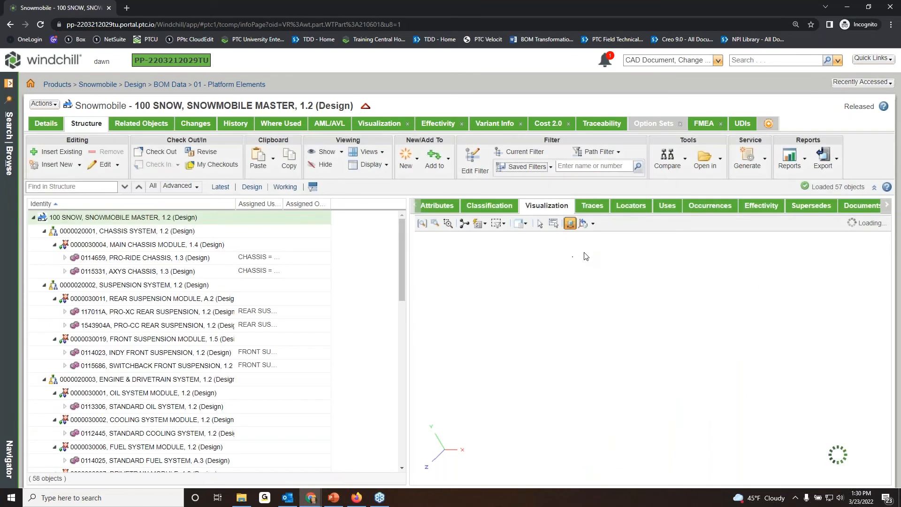
Open the structure's option filter for editing and examine its sales options, including the SLED_TYPE choices.
{"action": "left_click", "coordinate": [482, 159]}
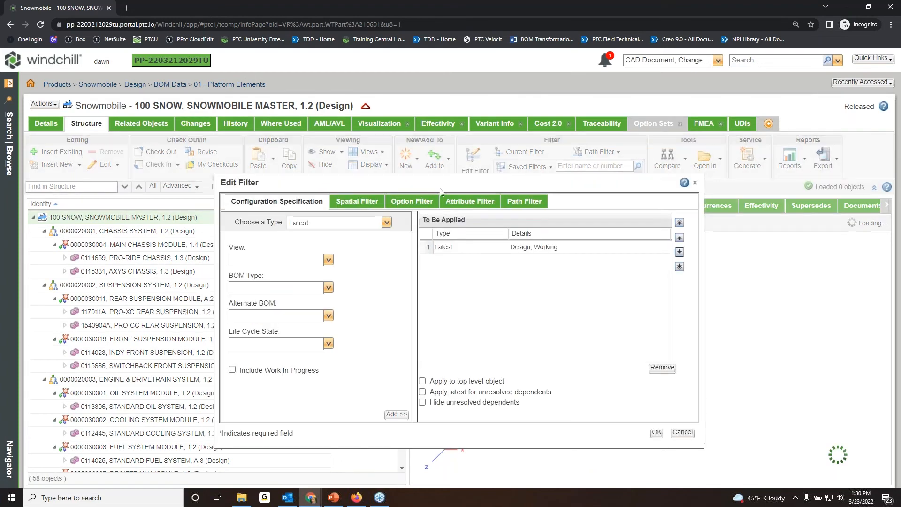
{"action": "left_click_drag", "start_coordinate": [442, 184], "coordinate": [446, 163]}
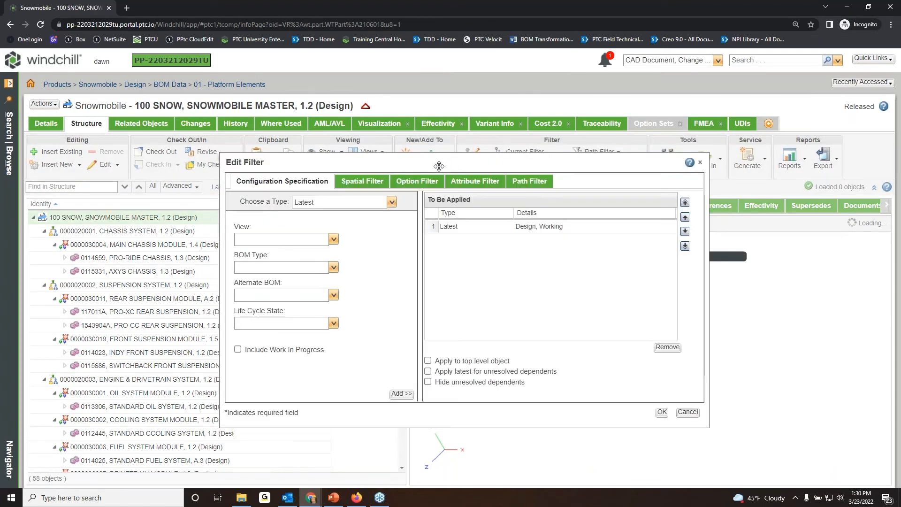
{"action": "left_click", "coordinate": [418, 183]}
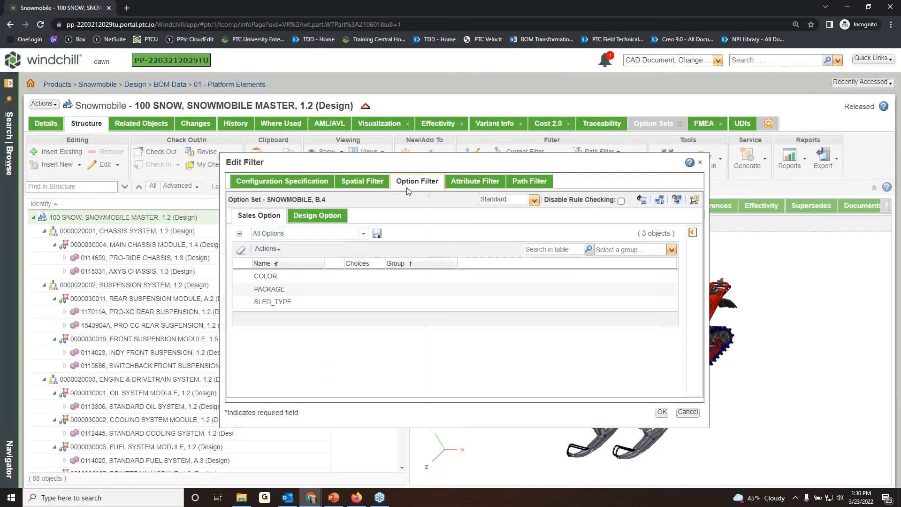
{"action": "left_click", "coordinate": [307, 185]}
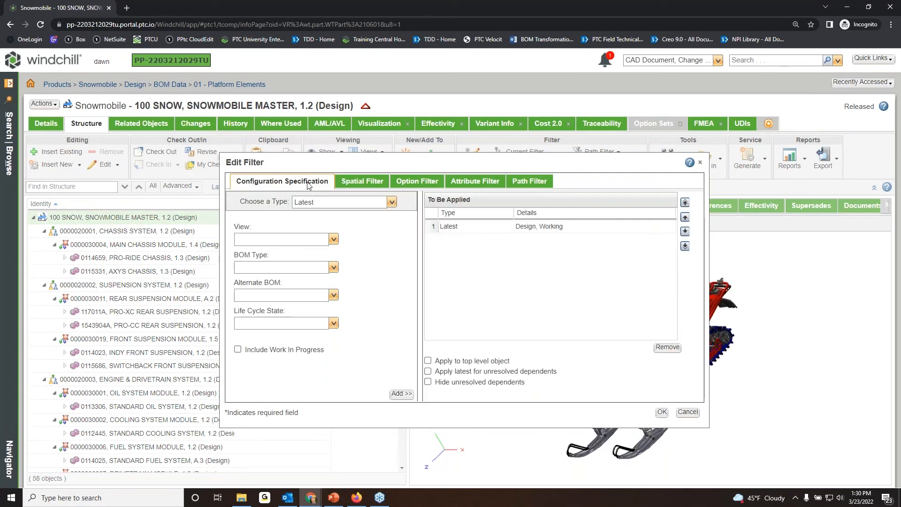
{"action": "left_click", "coordinate": [418, 186]}
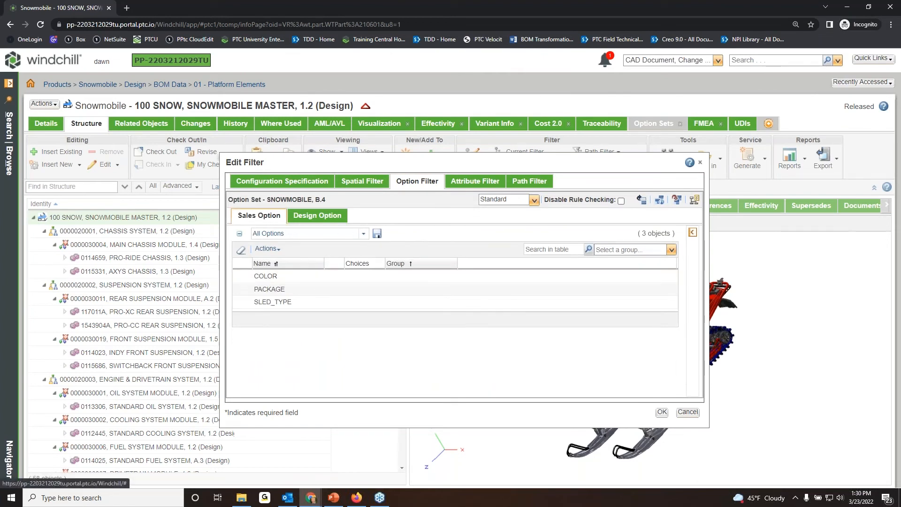
{"action": "left_click", "coordinate": [321, 216]}
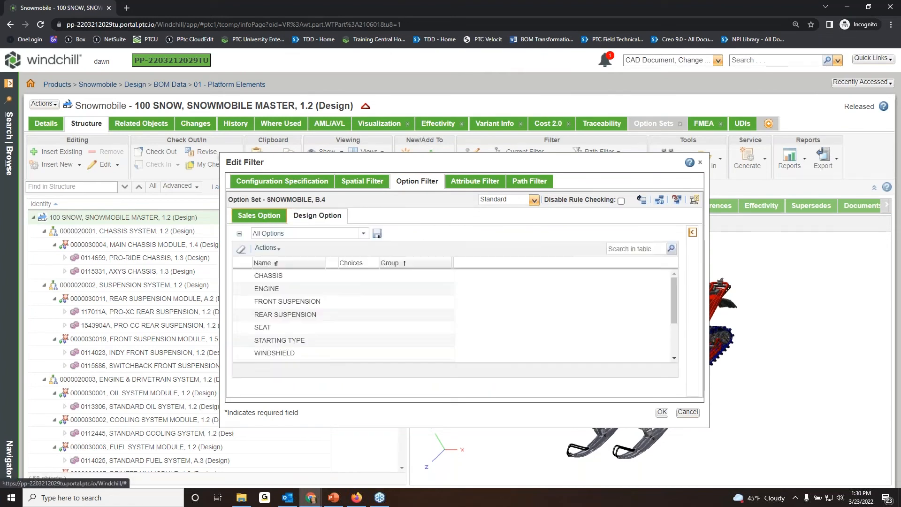
{"action": "left_click", "coordinate": [259, 215]}
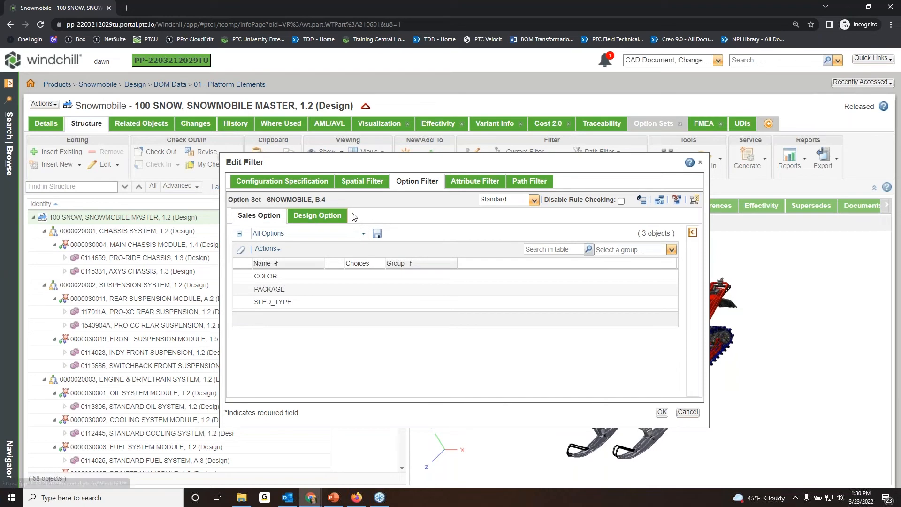
{"action": "left_click", "coordinate": [321, 278]}
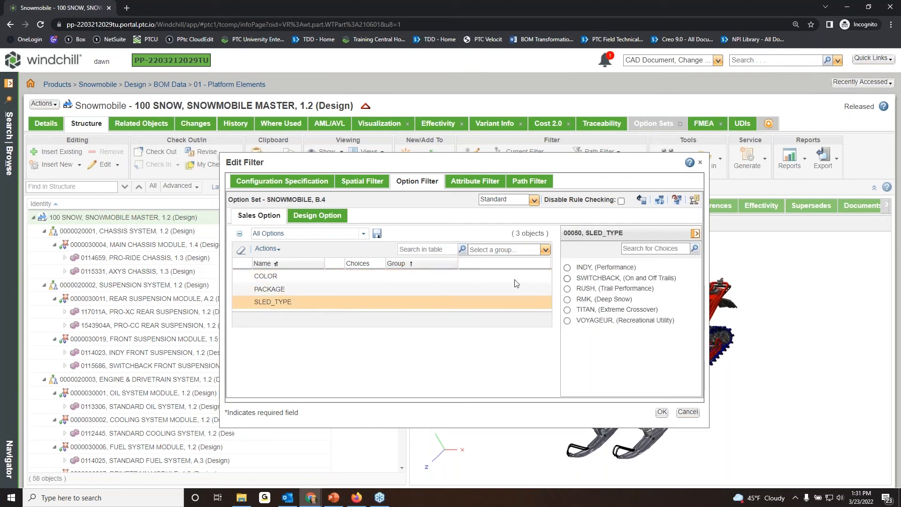
Examine the option filter's design options and the choices available for CHASSIS and ENGINE.
{"action": "left_click", "coordinate": [327, 219]}
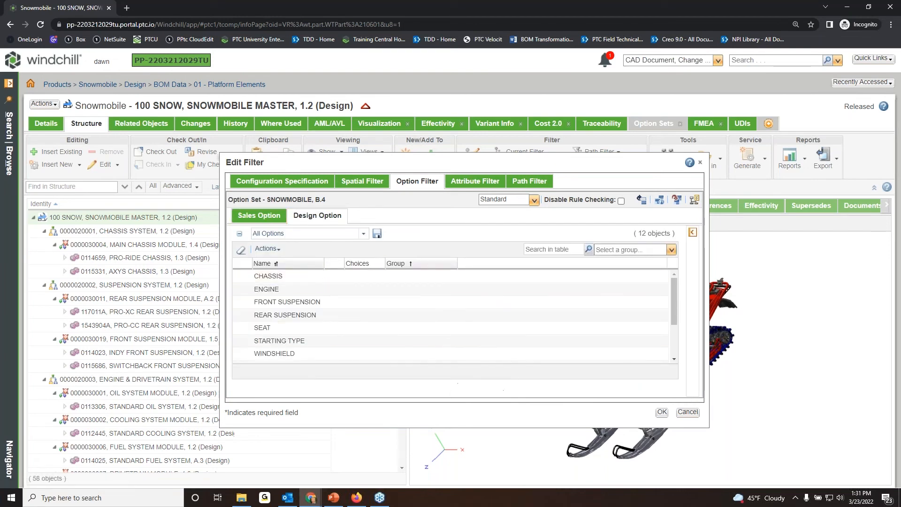
{"action": "left_click_drag", "start_coordinate": [457, 426], "coordinate": [457, 474]}
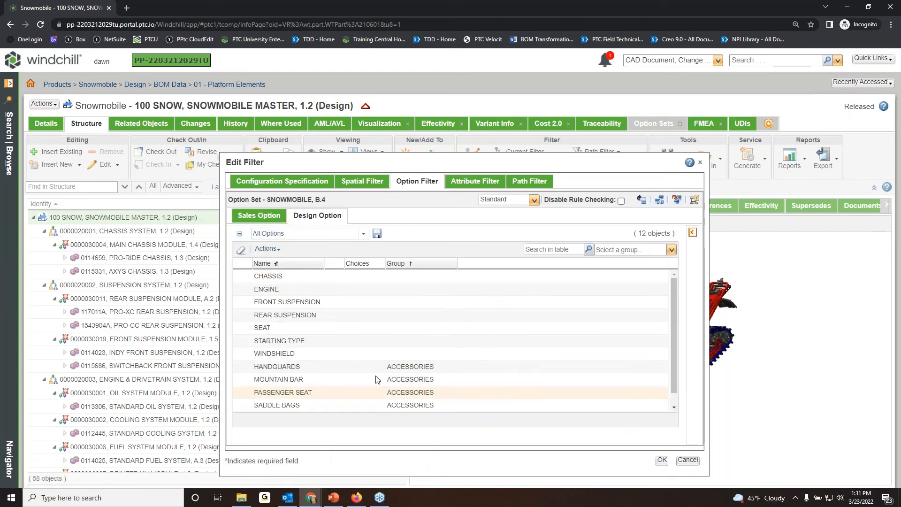
{"action": "left_click", "coordinate": [321, 280]}
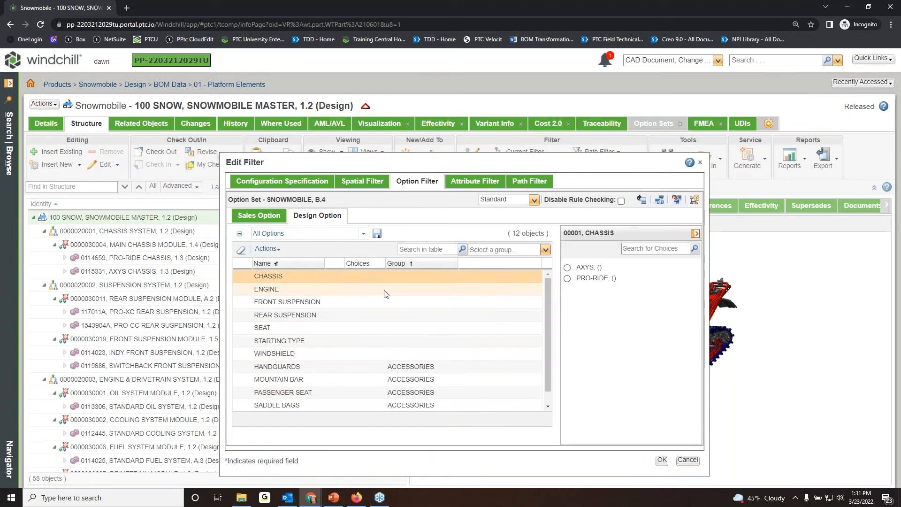
{"action": "left_click", "coordinate": [342, 290]}
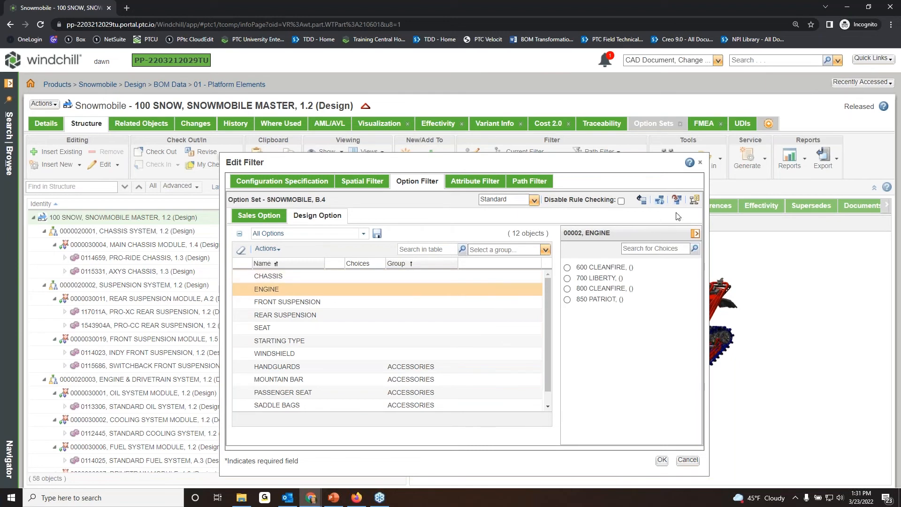
Add a Date Effectivity configuration specification dated 6/1/2021 to the option filter.
{"action": "left_click_drag", "start_coordinate": [636, 163], "coordinate": [629, 143]}
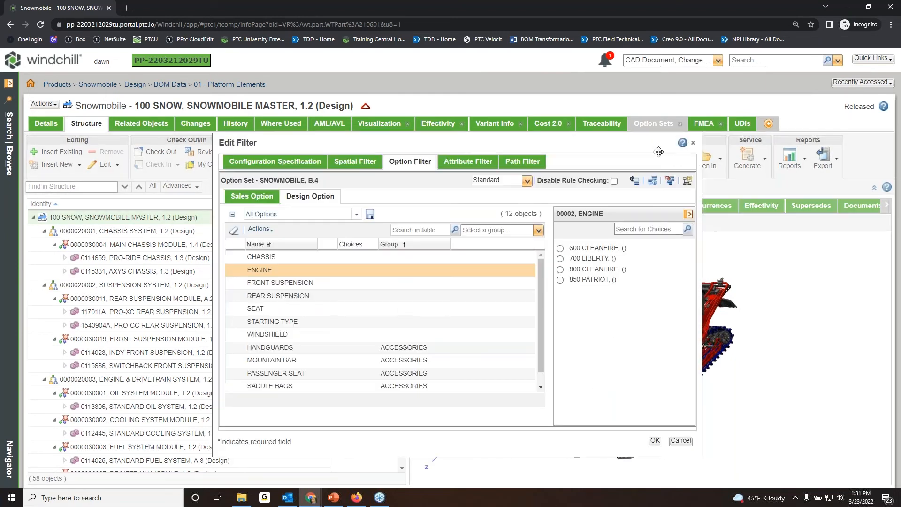
{"action": "left_click", "coordinate": [688, 183]}
{"action": "left_click_drag", "start_coordinate": [538, 187], "coordinate": [533, 175]}
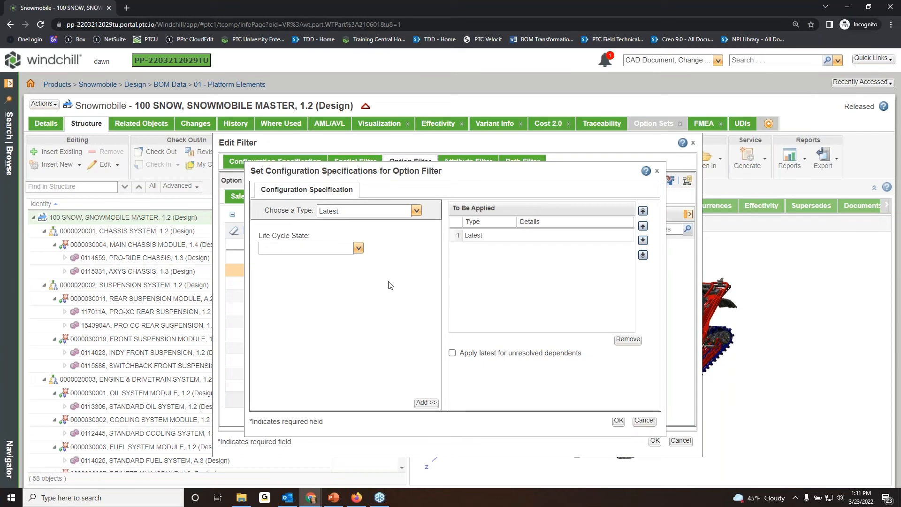
{"action": "left_click", "coordinate": [416, 211]}
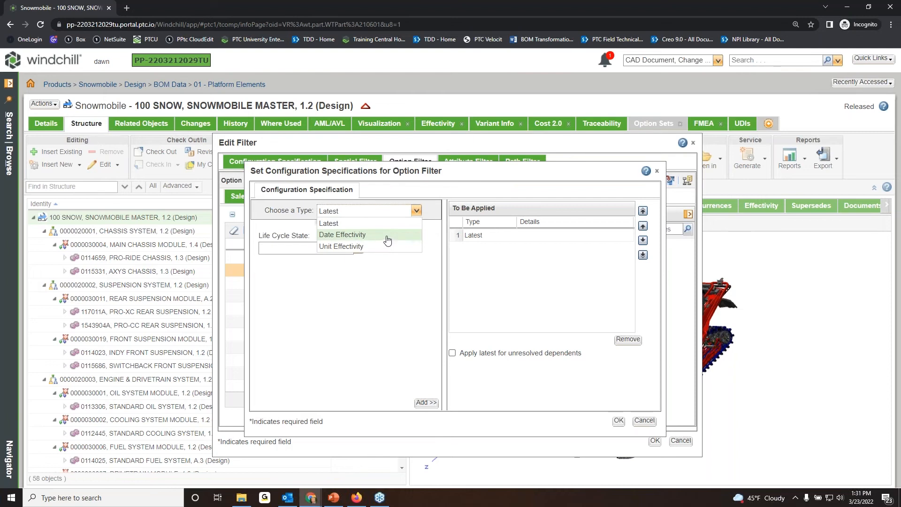
{"action": "left_click", "coordinate": [387, 235]}
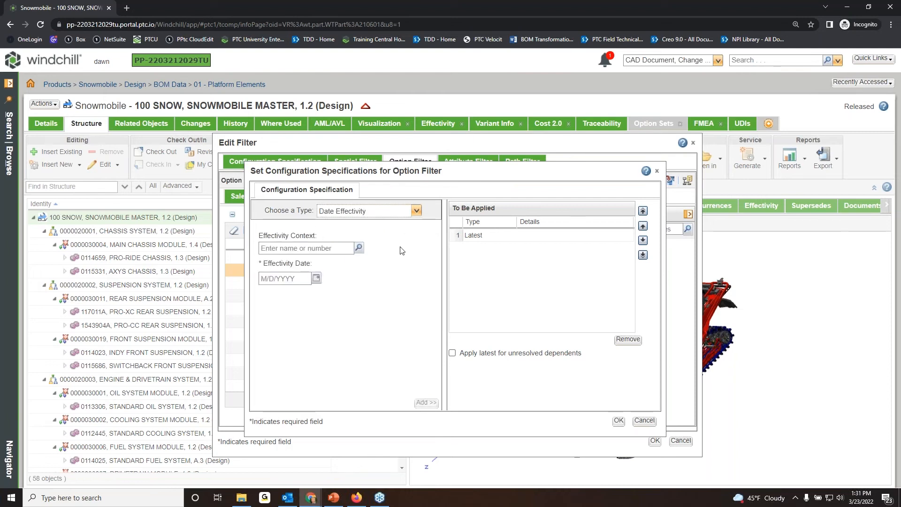
{"action": "left_click", "coordinate": [316, 278]}
{"action": "left_click", "coordinate": [320, 293]}
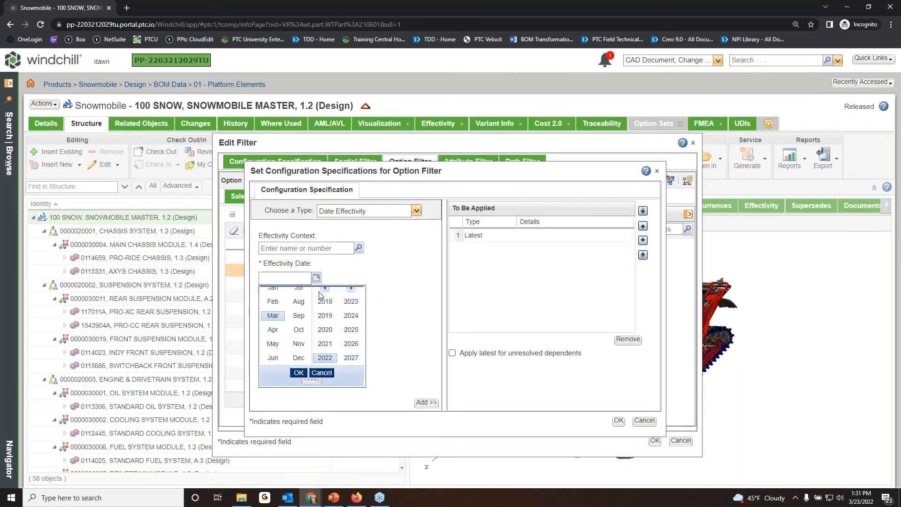
{"action": "left_click", "coordinate": [273, 364]}
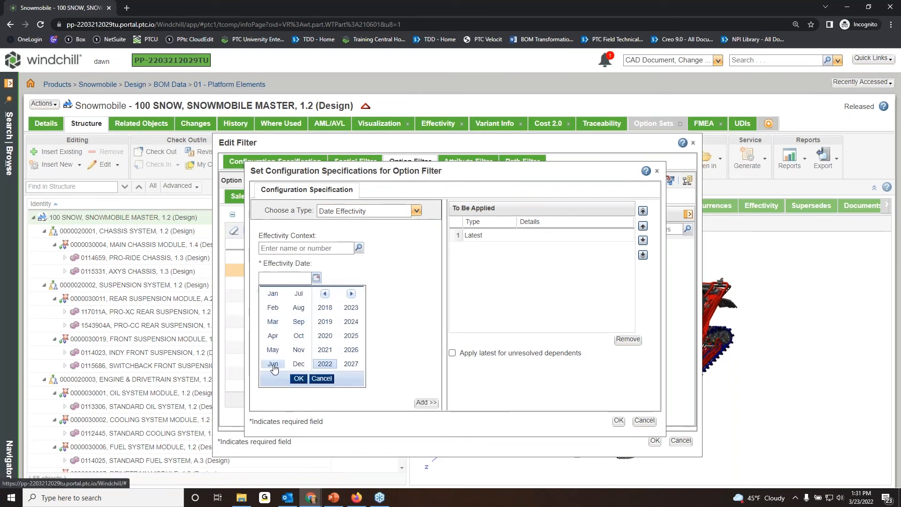
{"action": "left_click", "coordinate": [324, 349]}
{"action": "left_click", "coordinate": [299, 376]}
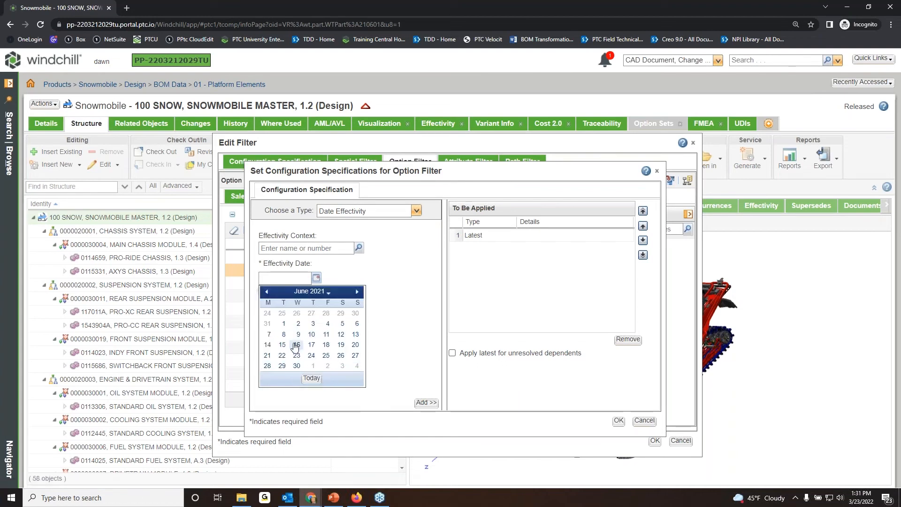
{"action": "left_click", "coordinate": [287, 328]}
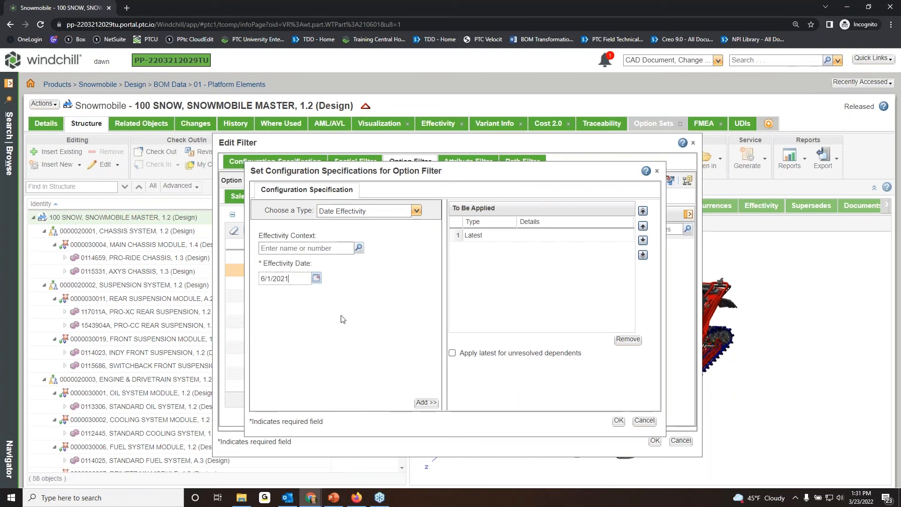
{"action": "left_click", "coordinate": [426, 403]}
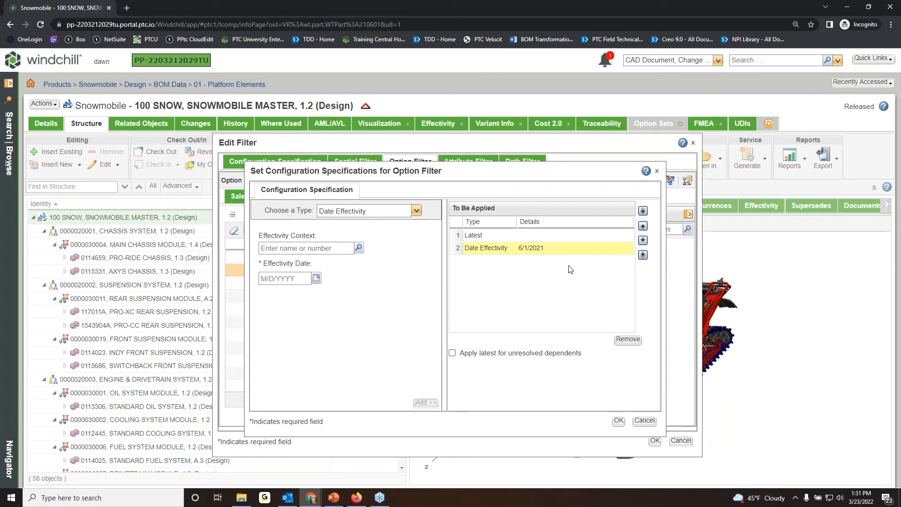
{"action": "left_click", "coordinate": [618, 420]}
{"action": "key", "text": "Return"}
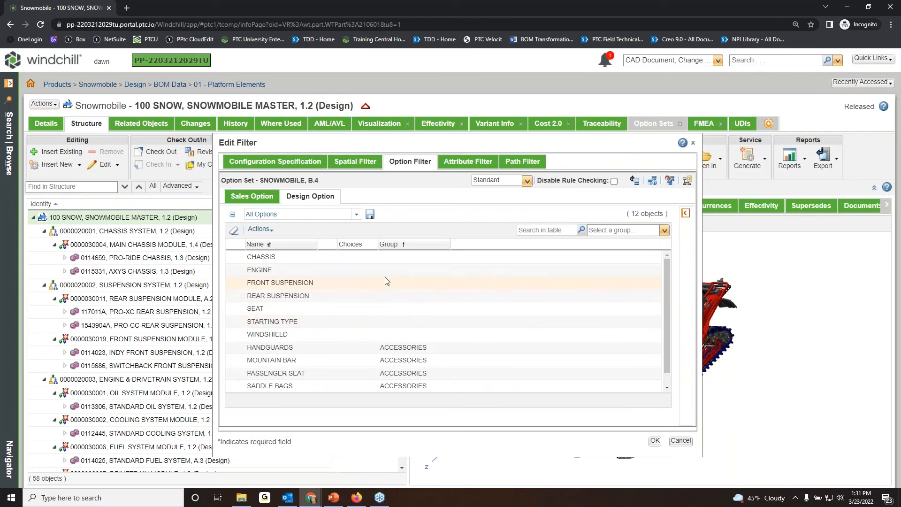
Check the REAR SUSPENSION choices in the option filter and close the filter without applying it.
{"action": "left_click", "coordinate": [363, 295]}
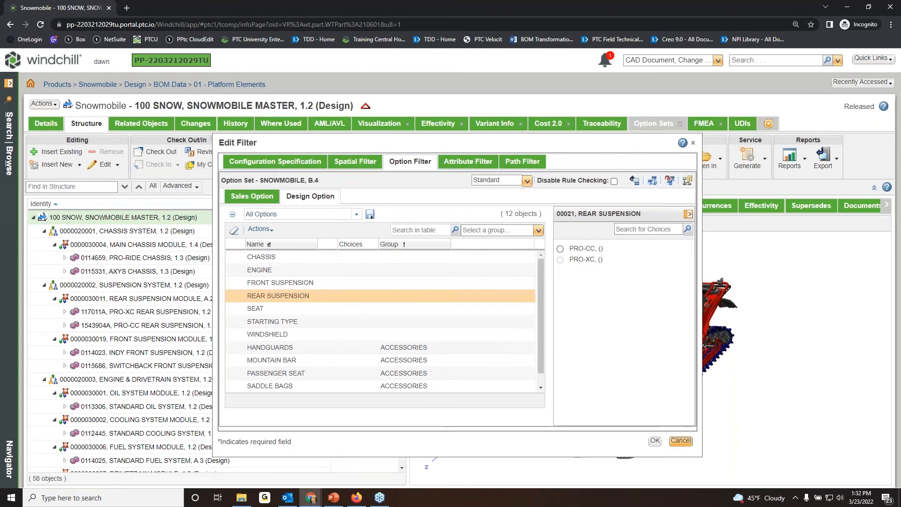
{"action": "left_click", "coordinate": [680, 441]}
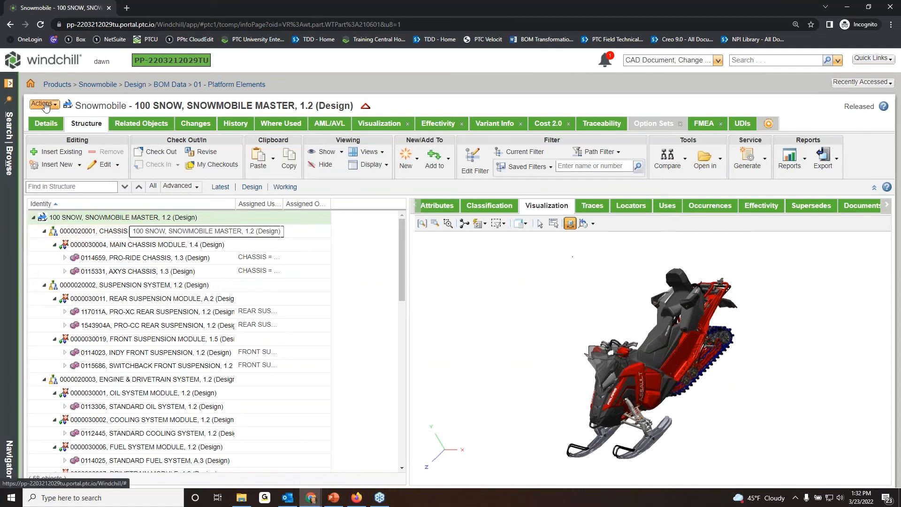
Go to the Snowmobile product details and open its option pool, enlarging the options tree.
{"action": "left_click", "coordinate": [9, 158]}
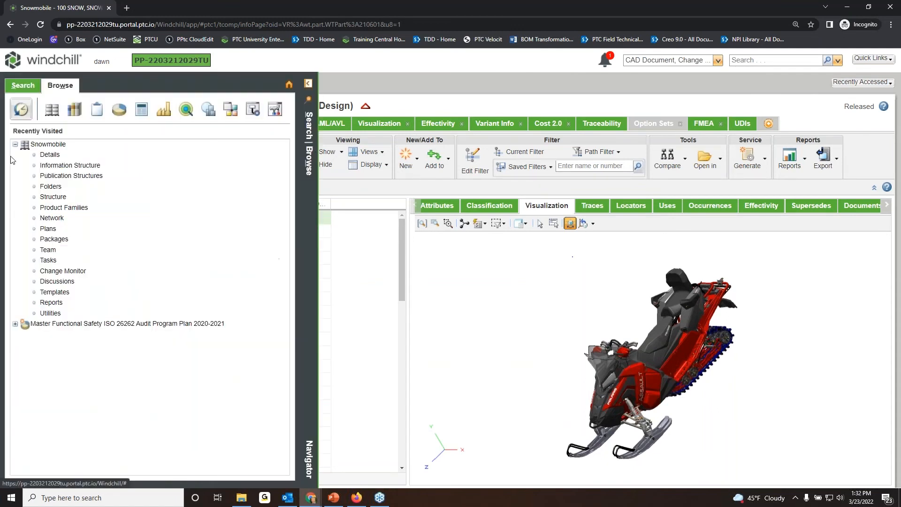
{"action": "left_click", "coordinate": [49, 155]}
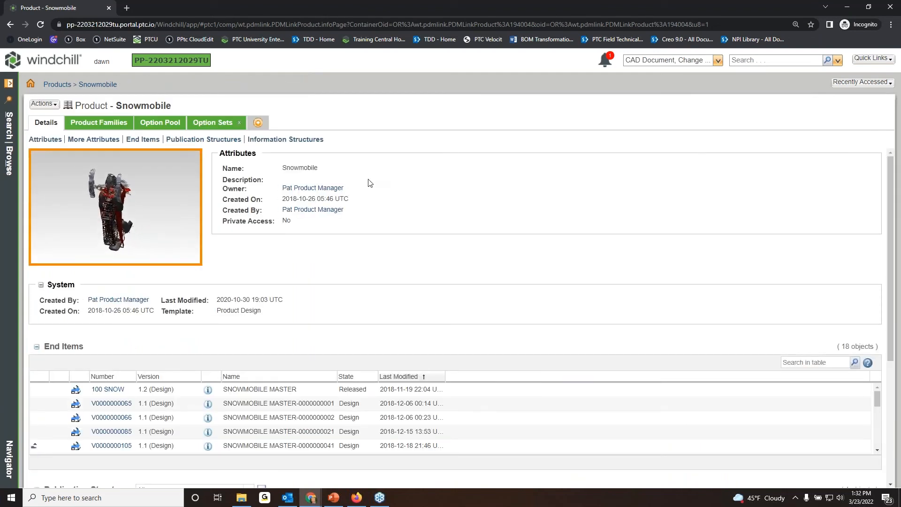
{"action": "left_click", "coordinate": [163, 123]}
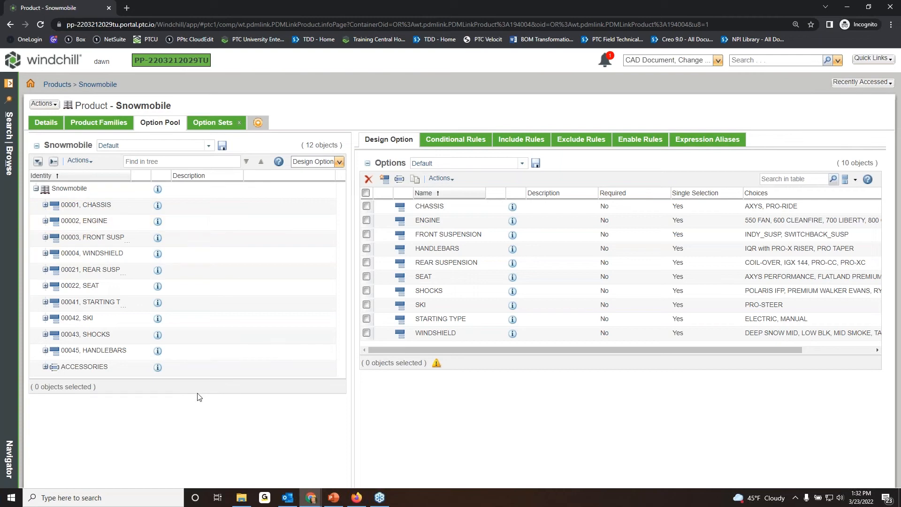
{"action": "left_click_drag", "start_coordinate": [198, 398], "coordinate": [202, 454]}
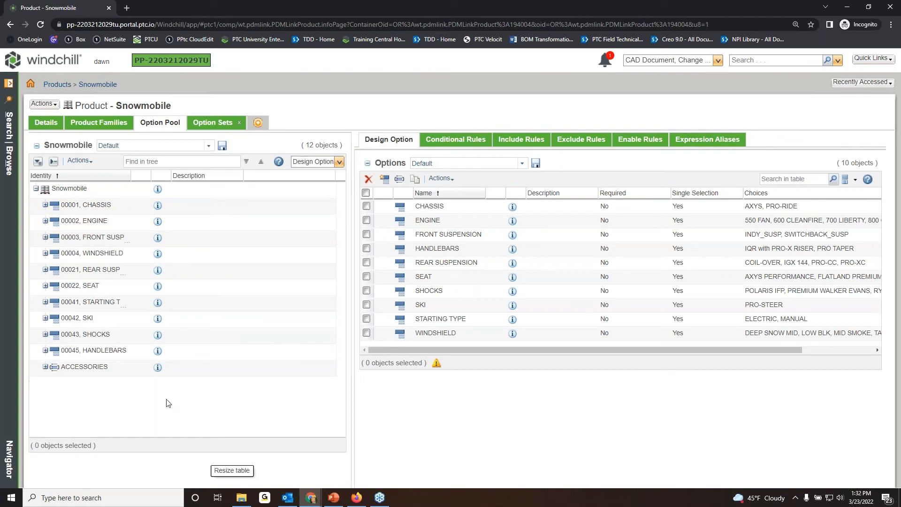
Expand the ENGINE and WINDSHIELD options in the pool to view their choices, and collapse both again.
{"action": "left_click", "coordinate": [45, 220]}
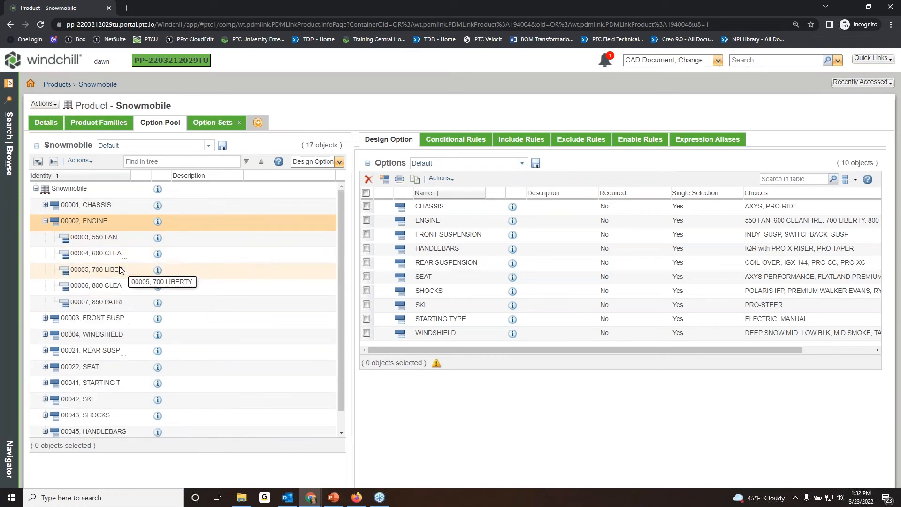
{"action": "left_click", "coordinate": [45, 334]}
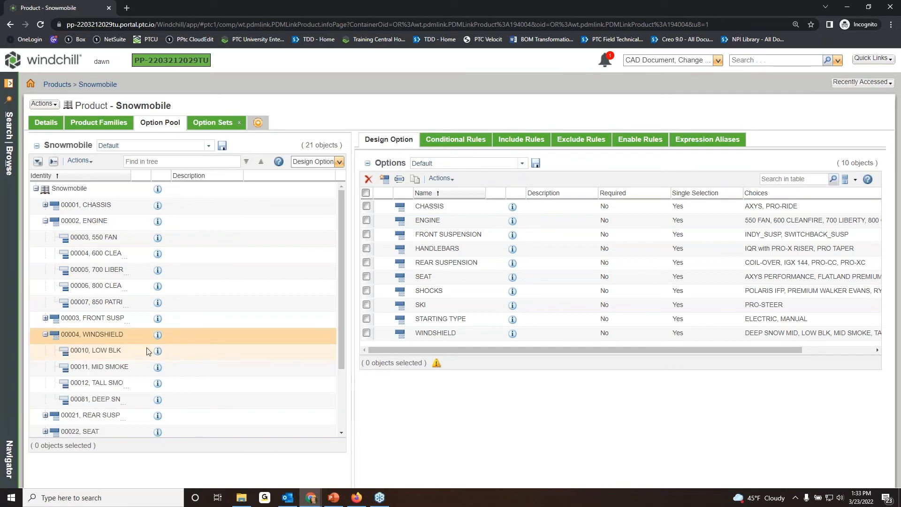
{"action": "left_click", "coordinate": [45, 334]}
{"action": "left_click", "coordinate": [46, 222]}
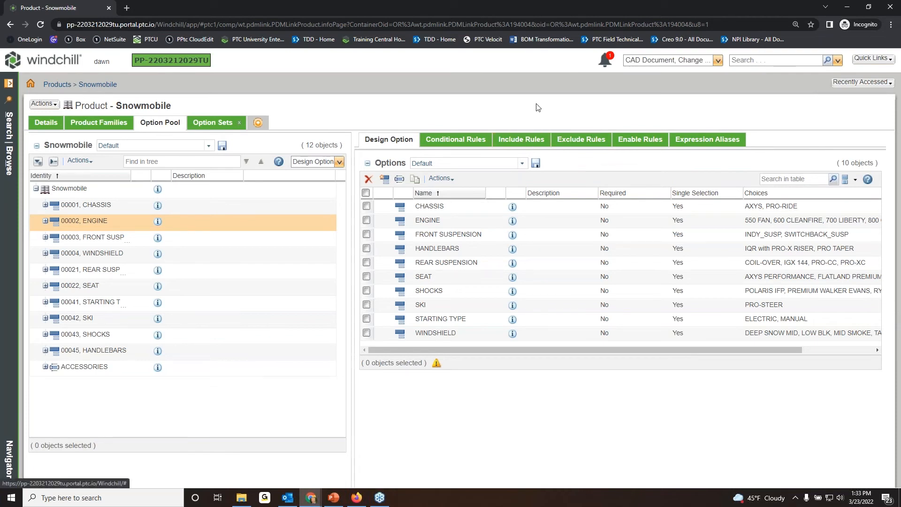
Review the rule definitions of the option pool's include rules and exclude rules.
{"action": "left_click", "coordinate": [526, 142]}
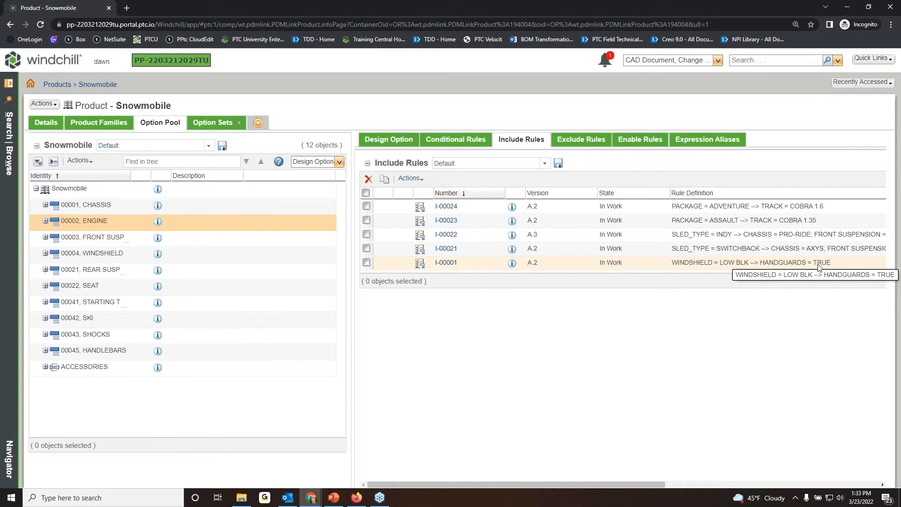
{"action": "left_click", "coordinate": [581, 141]}
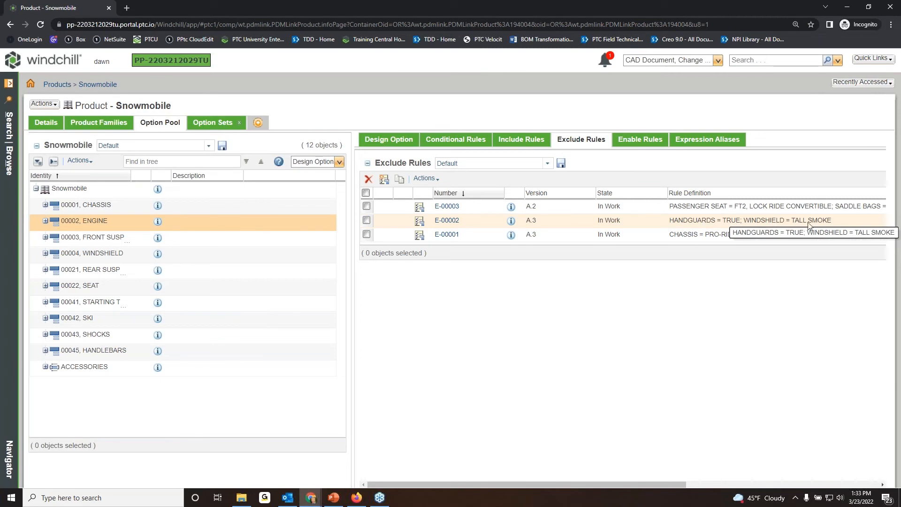
{"action": "left_click", "coordinate": [658, 139]}
{"action": "left_click", "coordinate": [603, 142]}
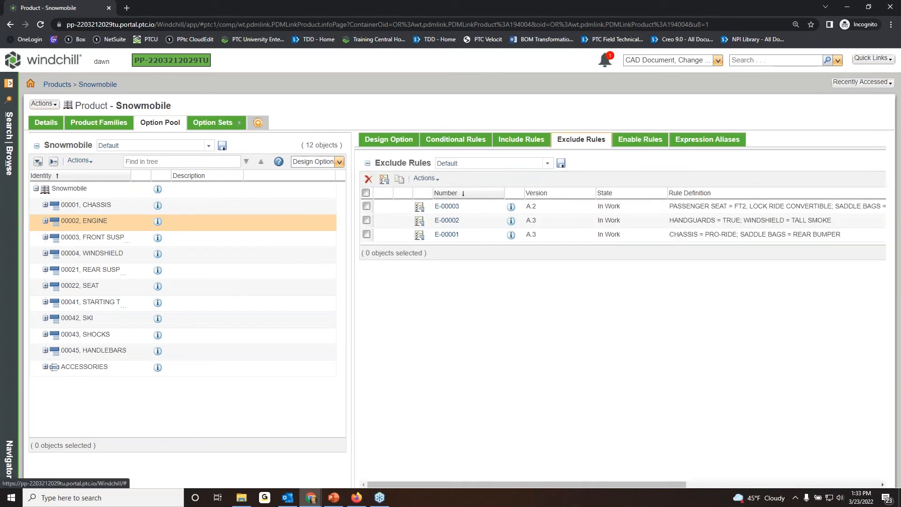
{"action": "left_click", "coordinate": [541, 139]}
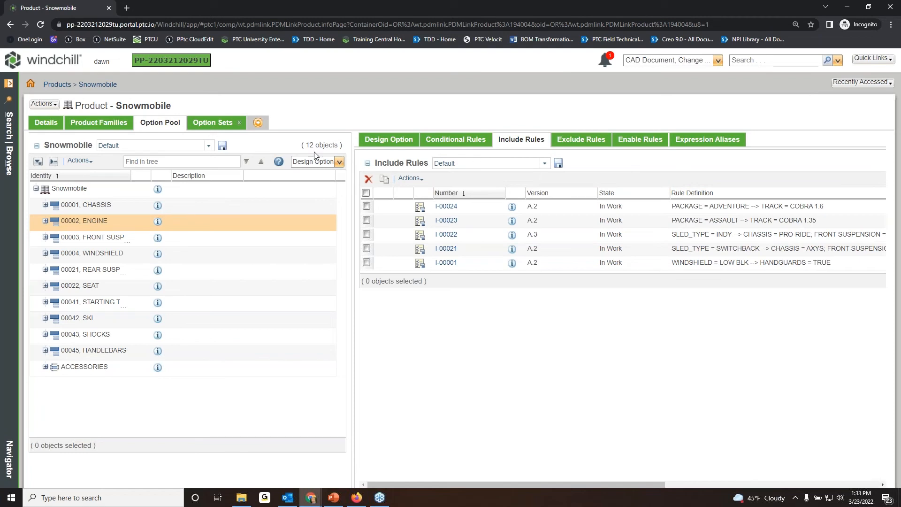
Open the SNOWMOBILE option set from the product's option sets and display its structure.
{"action": "left_click", "coordinate": [207, 125]}
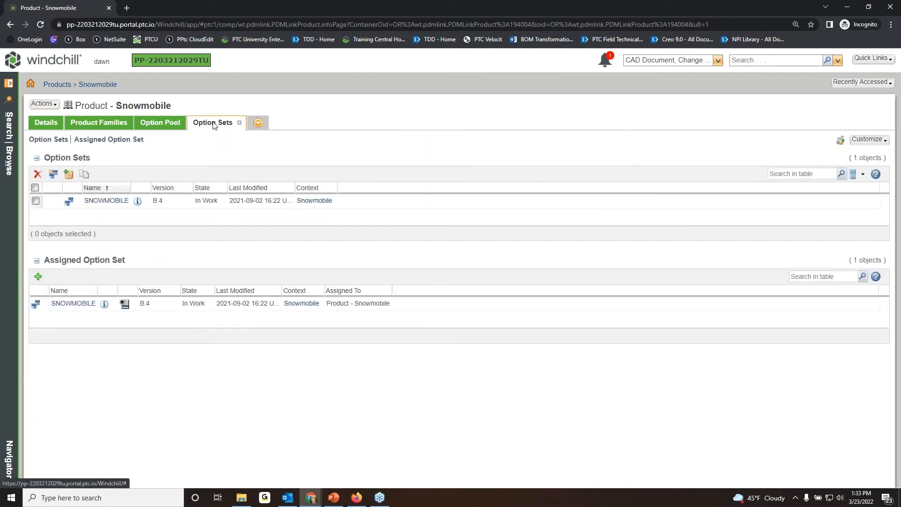
{"action": "left_click", "coordinate": [138, 203]}
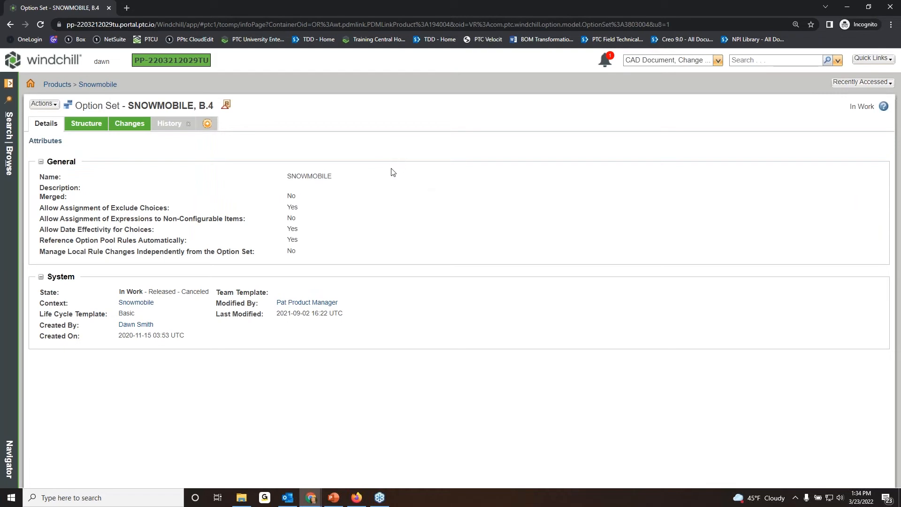
{"action": "left_click", "coordinate": [89, 125]}
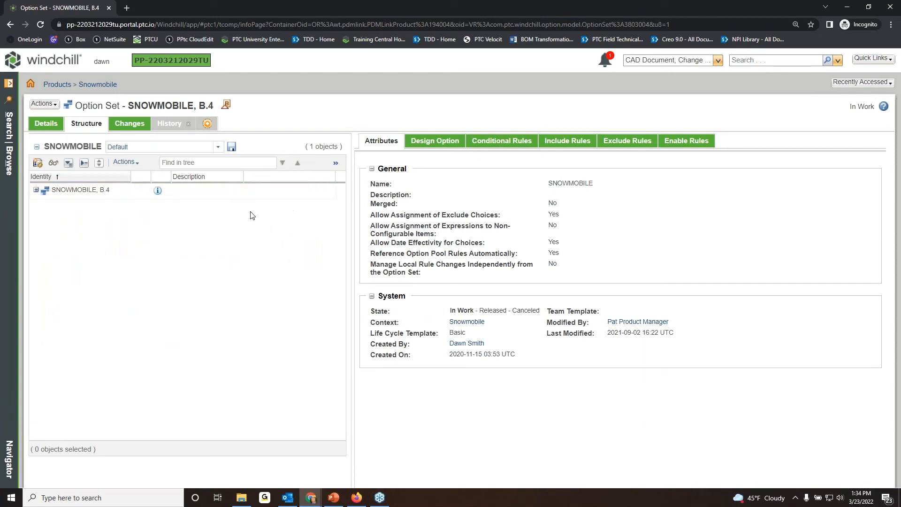
Expand the SNOWMOBILE option set, check the CHASSIS attributes, and expand the CHASSIS and ENGINE choices.
{"action": "left_click", "coordinate": [36, 190]}
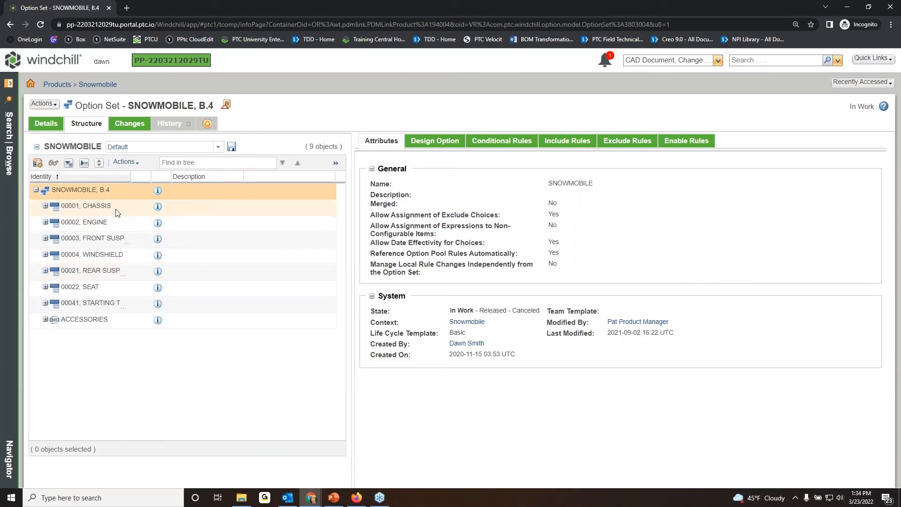
{"action": "left_click", "coordinate": [113, 207]}
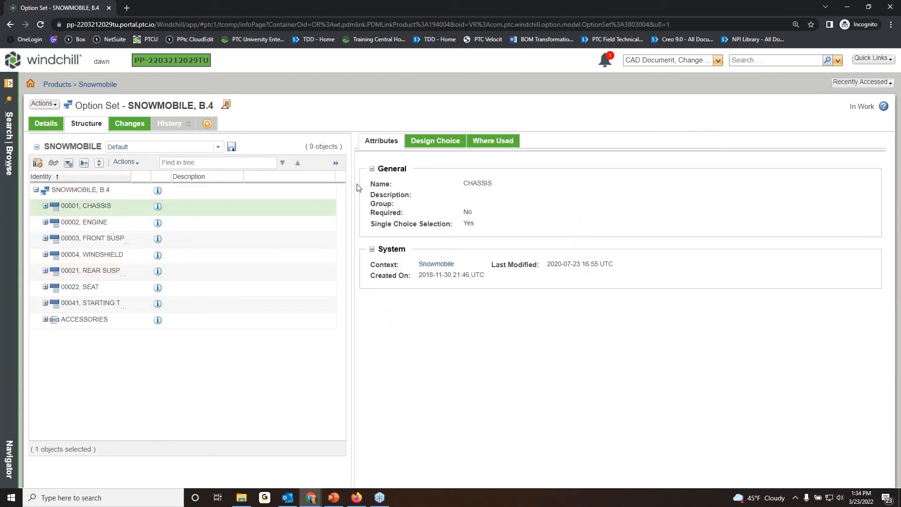
{"action": "left_click", "coordinate": [45, 206]}
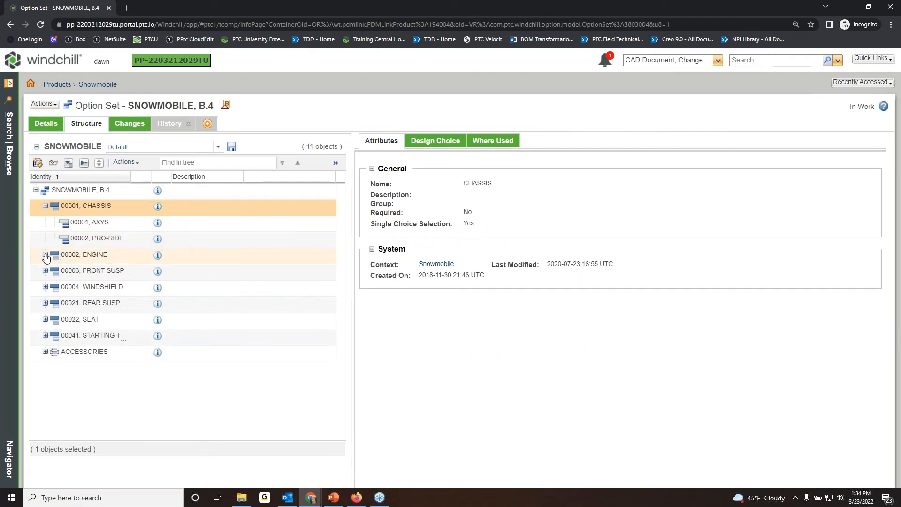
{"action": "left_click", "coordinate": [46, 255]}
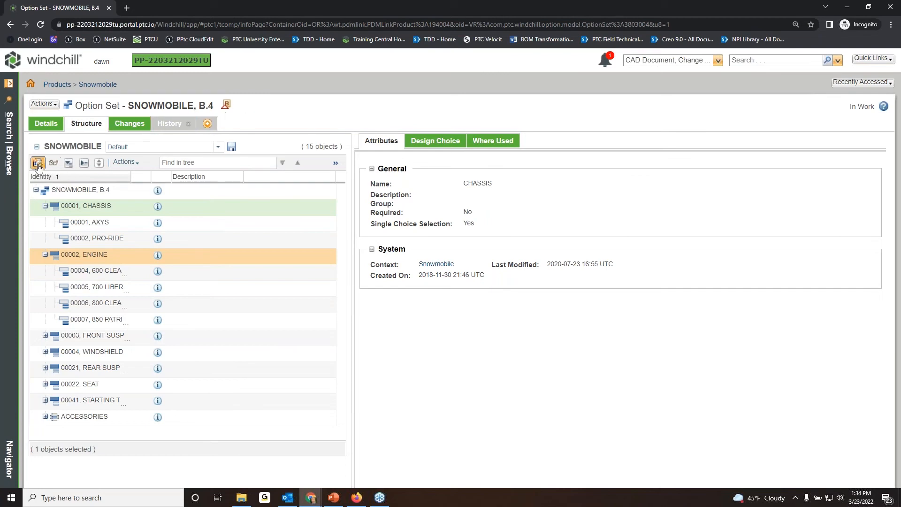
Preview the SNOWMOBILE option set and check the choices of the COLOR sales option.
{"action": "left_click", "coordinate": [54, 164]}
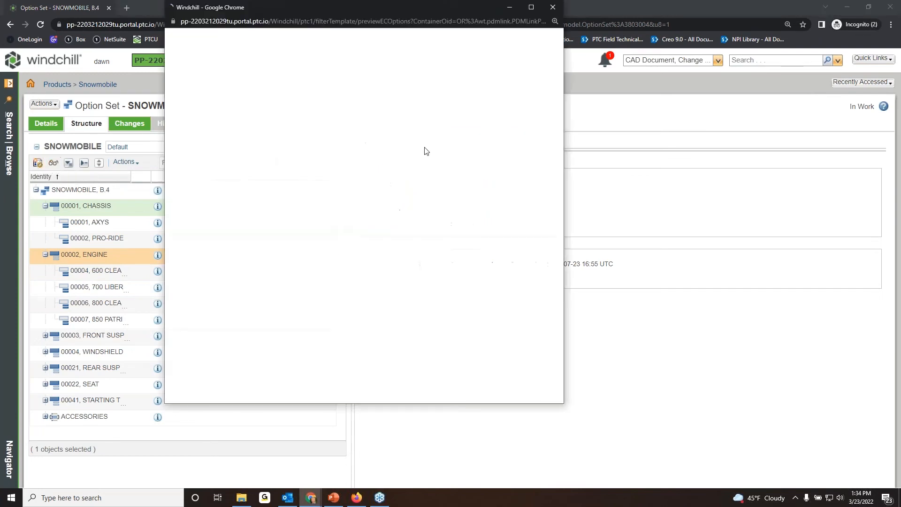
{"action": "left_click_drag", "start_coordinate": [450, 7], "coordinate": [463, 38]}
{"action": "left_click", "coordinate": [324, 184]}
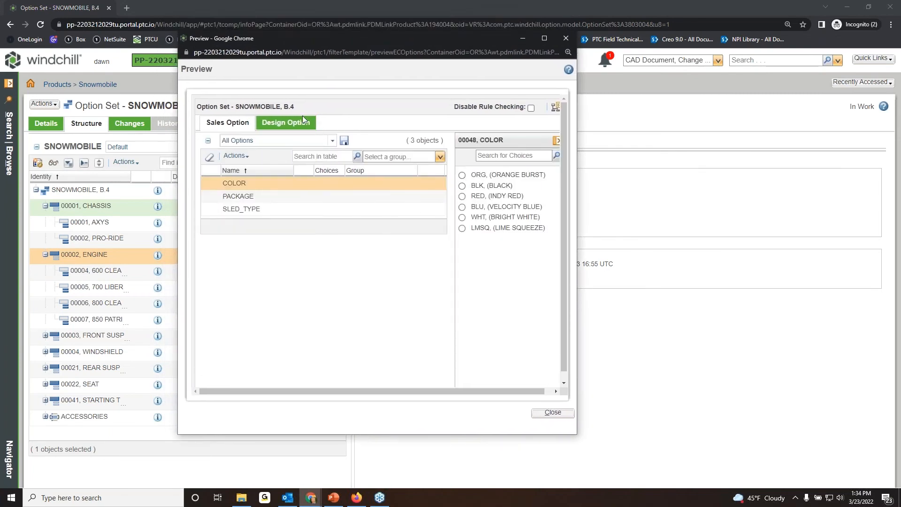
Look through the CHASSIS, ENGINE, FRONT SUSPENSION and PASSENGER SEAT choices among the preview's design options.
{"action": "left_click", "coordinate": [302, 119]}
{"action": "left_click", "coordinate": [310, 188]}
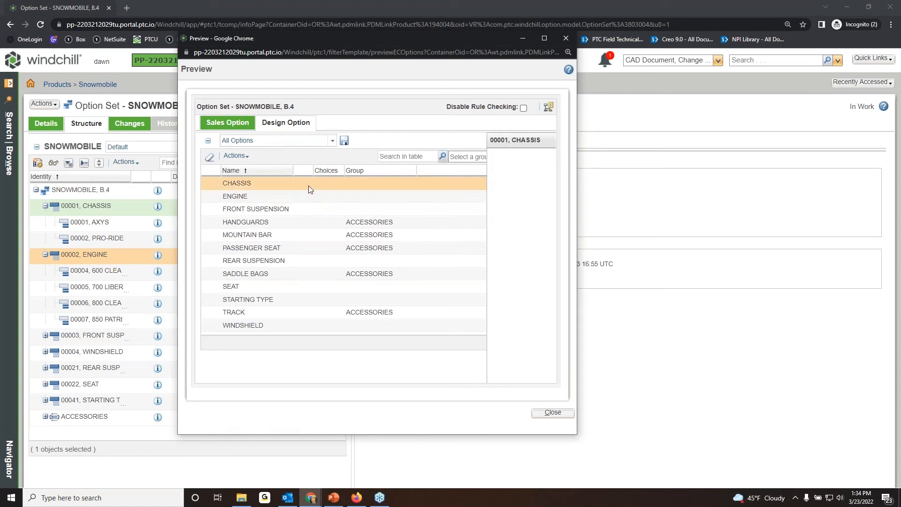
{"action": "left_click", "coordinate": [313, 196]}
{"action": "left_click", "coordinate": [316, 209]}
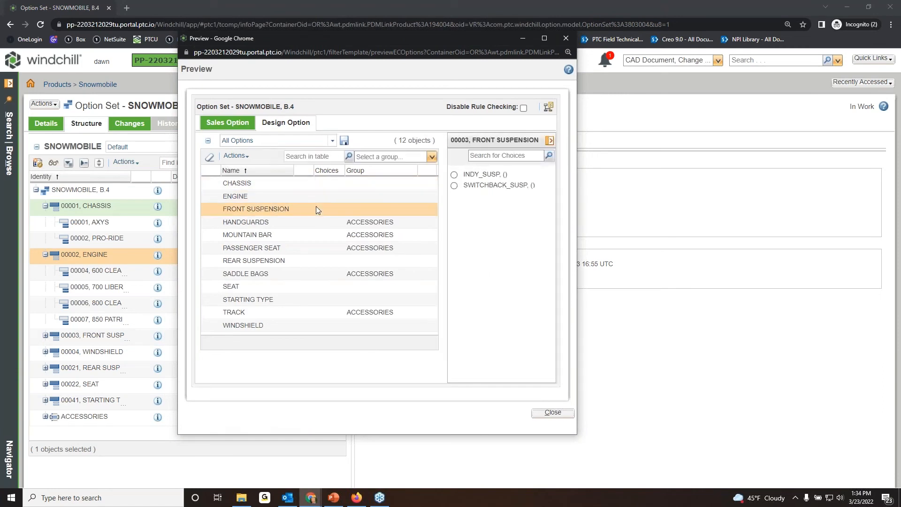
{"action": "left_click", "coordinate": [312, 252]}
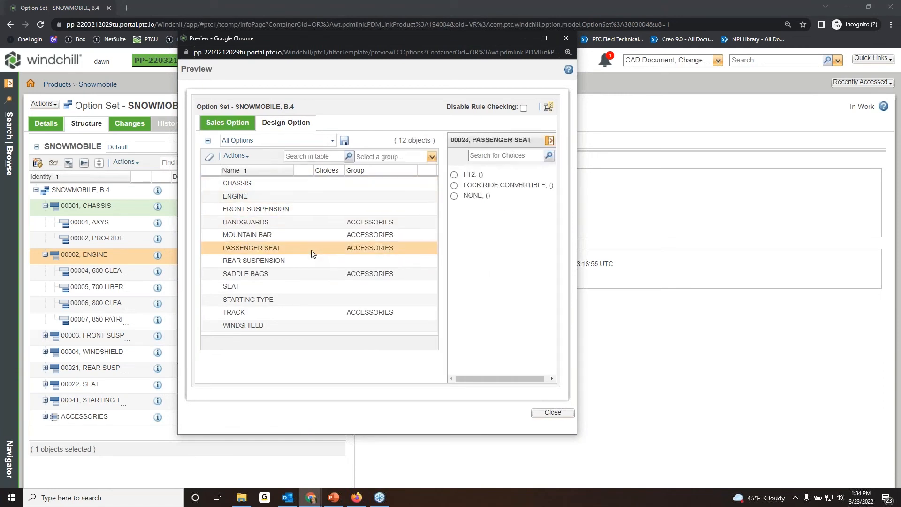
Try the TALL SMOKE windshield in the preview, check which HANDGUARDS choices are allowed, and close the preview.
{"action": "left_click", "coordinate": [287, 326]}
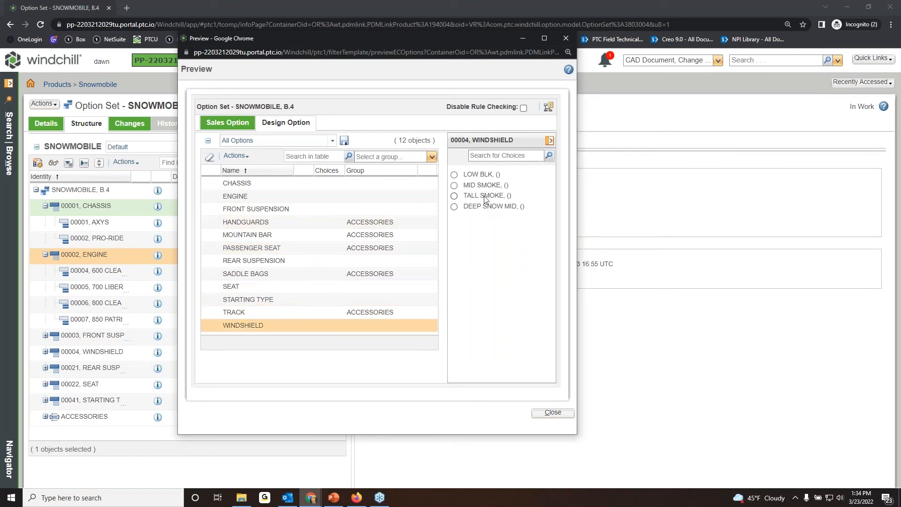
{"action": "left_click", "coordinate": [454, 196]}
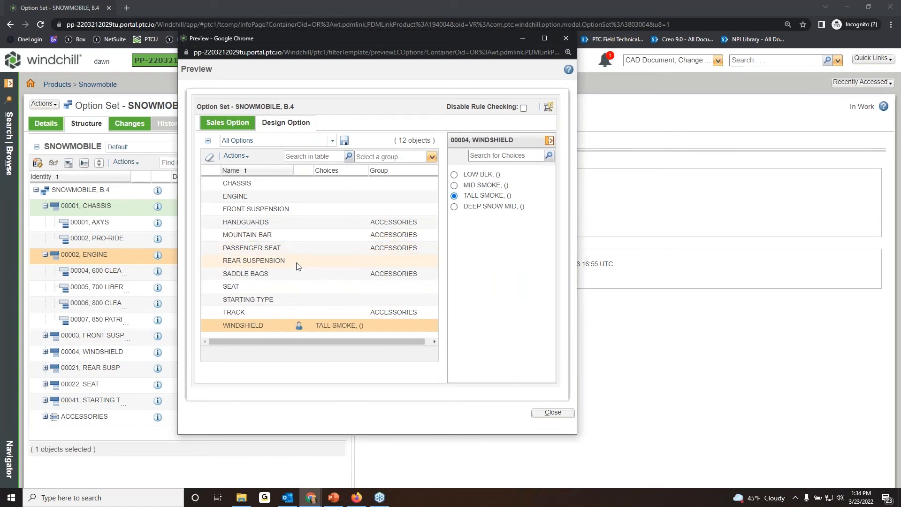
{"action": "left_click", "coordinate": [305, 225]}
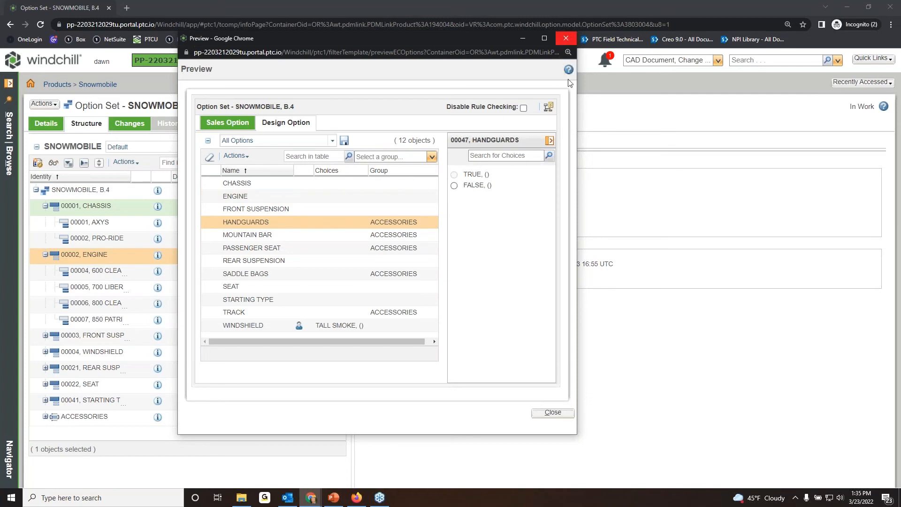
{"action": "left_click", "coordinate": [554, 413]}
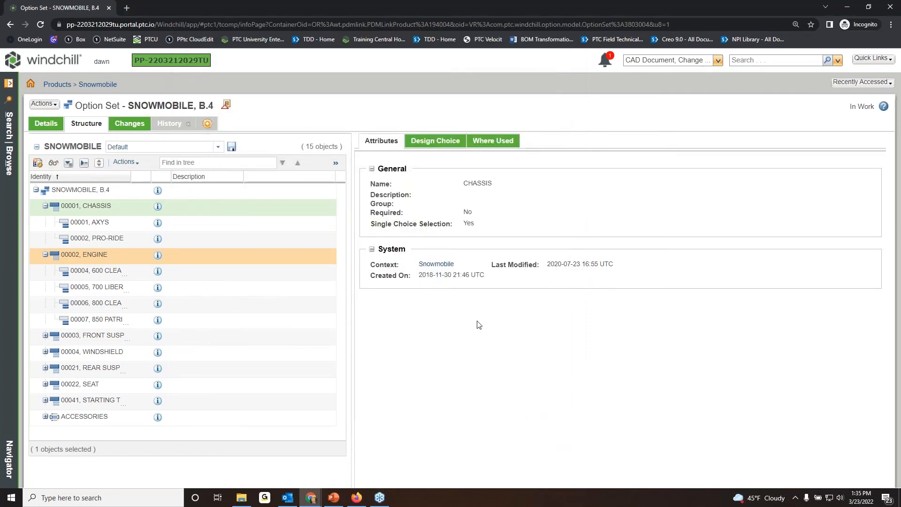
Glance at the option set's changes and return to the structure of the Snowmobile product.
{"action": "left_click", "coordinate": [127, 124]}
{"action": "left_click", "coordinate": [78, 124]}
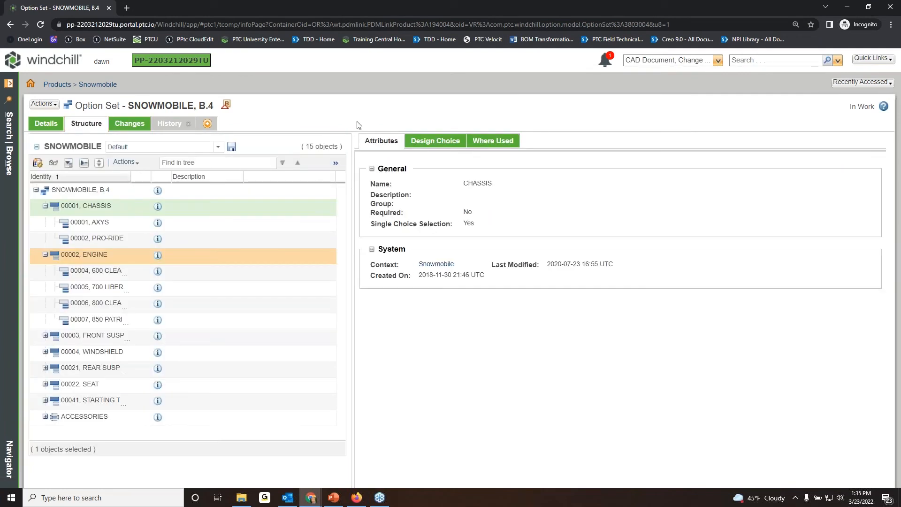
{"action": "left_click", "coordinate": [9, 86]}
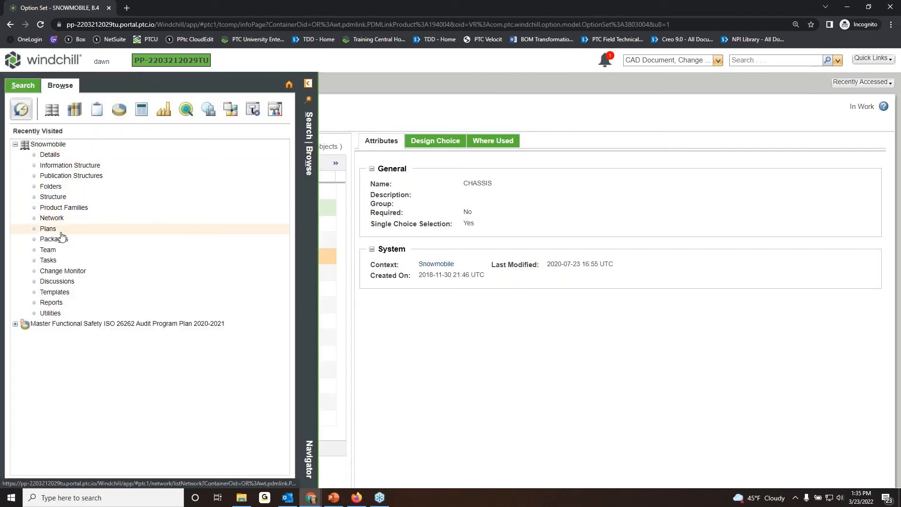
{"action": "left_click", "coordinate": [56, 197]}
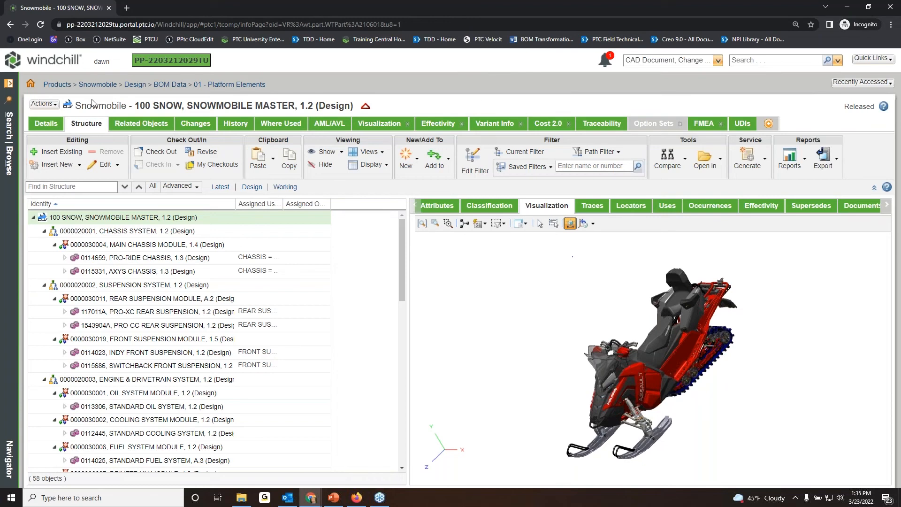
Start the Configure command for the SNOWMOBILE MASTER part.
{"action": "left_click", "coordinate": [55, 105]}
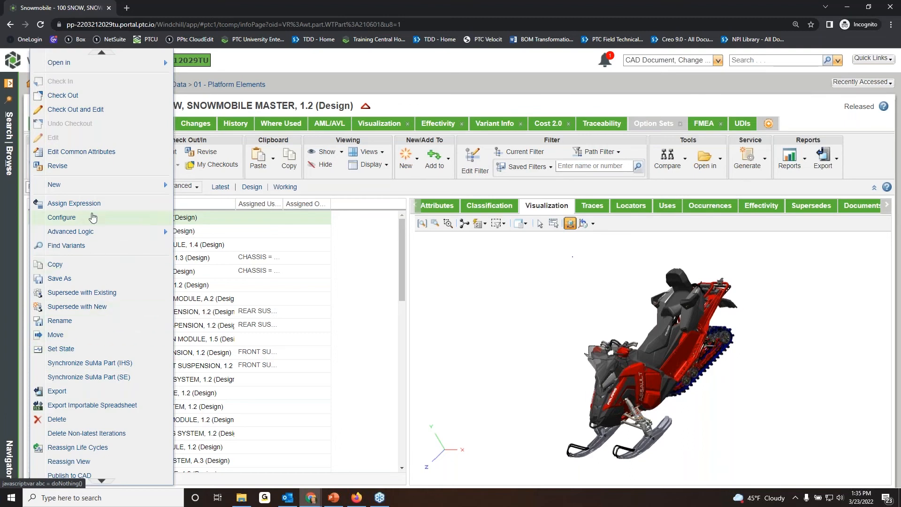
{"action": "left_click", "coordinate": [62, 218]}
{"action": "left_click_drag", "start_coordinate": [495, 6], "coordinate": [524, 26]}
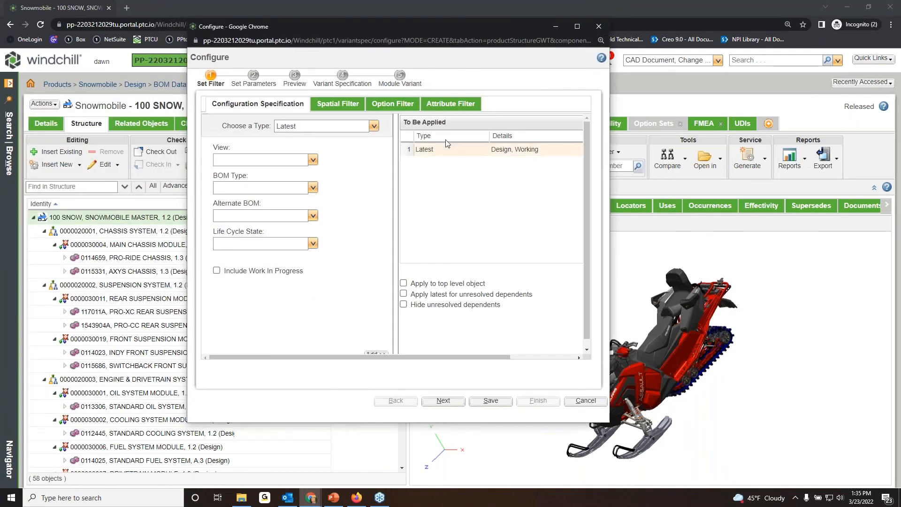
Check the spatial filter and the available configuration specification types, keeping the Latest type.
{"action": "left_click", "coordinate": [341, 105]}
{"action": "left_click", "coordinate": [257, 104]}
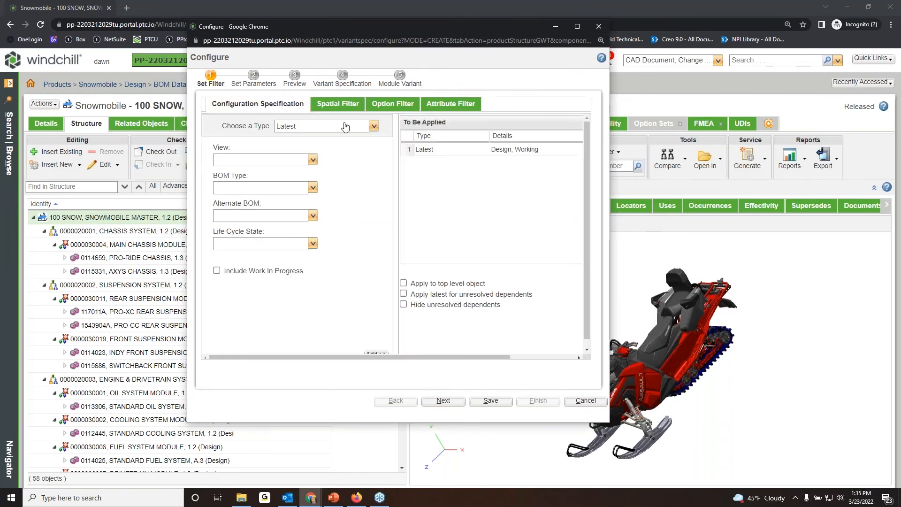
{"action": "left_click", "coordinate": [374, 127]}
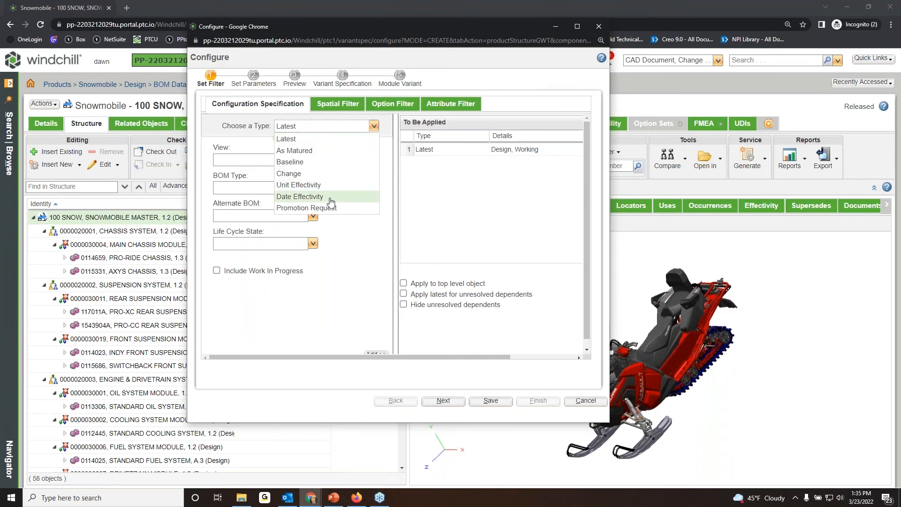
{"action": "left_click", "coordinate": [374, 127]}
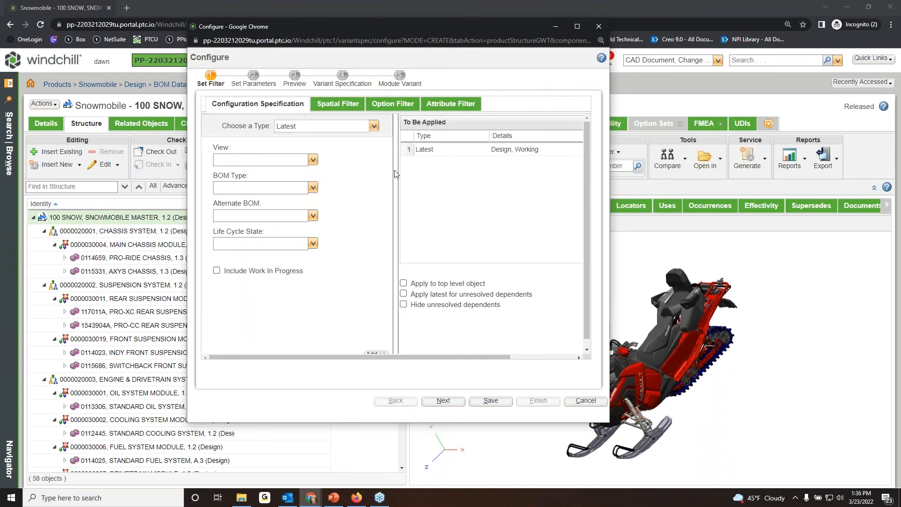
Look ahead at the Set Parameters and Preview stages of the configuration and return to the Set Filter stage.
{"action": "left_click", "coordinate": [445, 402]}
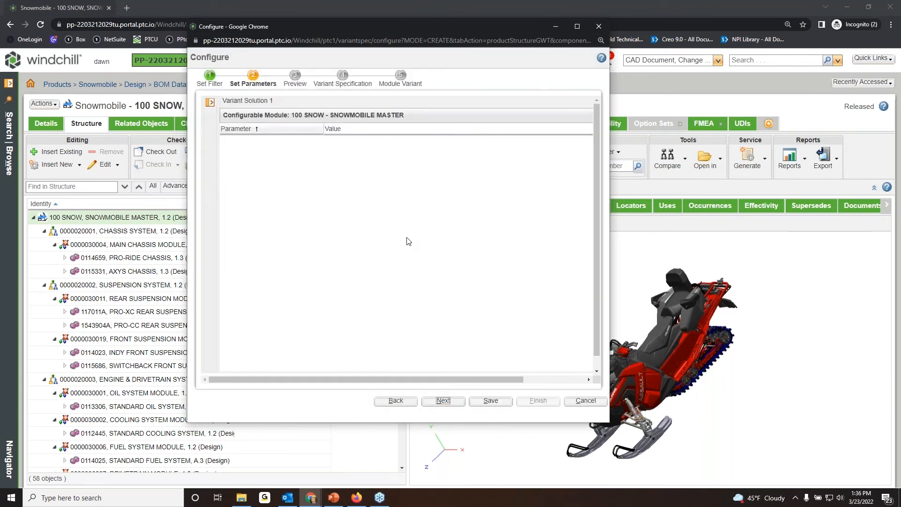
{"action": "left_click", "coordinate": [444, 401]}
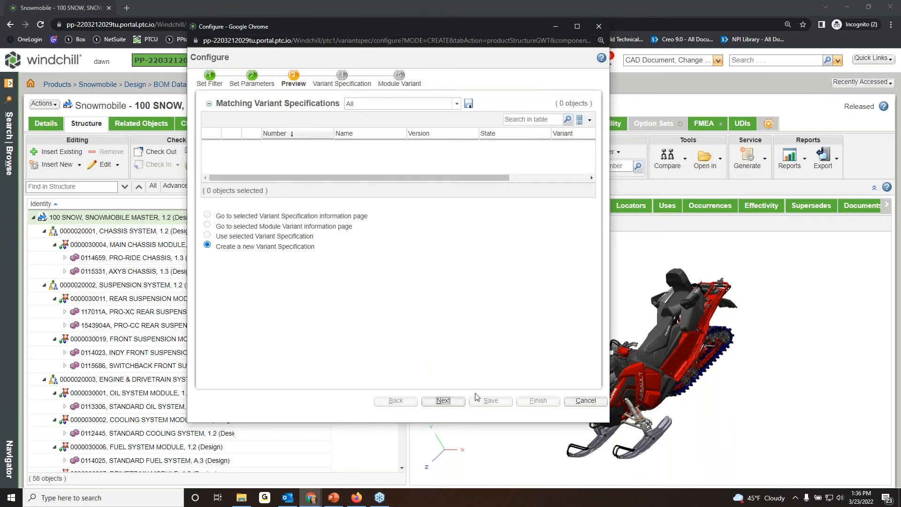
{"action": "left_click", "coordinate": [211, 76]}
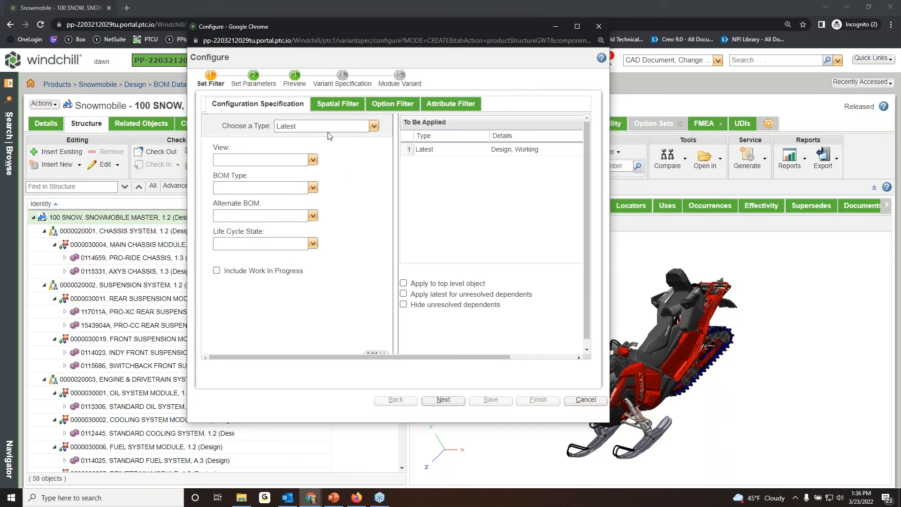
In the option filter, set the sales options COLOR to RED (INDY RED) and SLED_TYPE to SWITCHBACK.
{"action": "left_click", "coordinate": [331, 108]}
{"action": "left_click", "coordinate": [386, 109]}
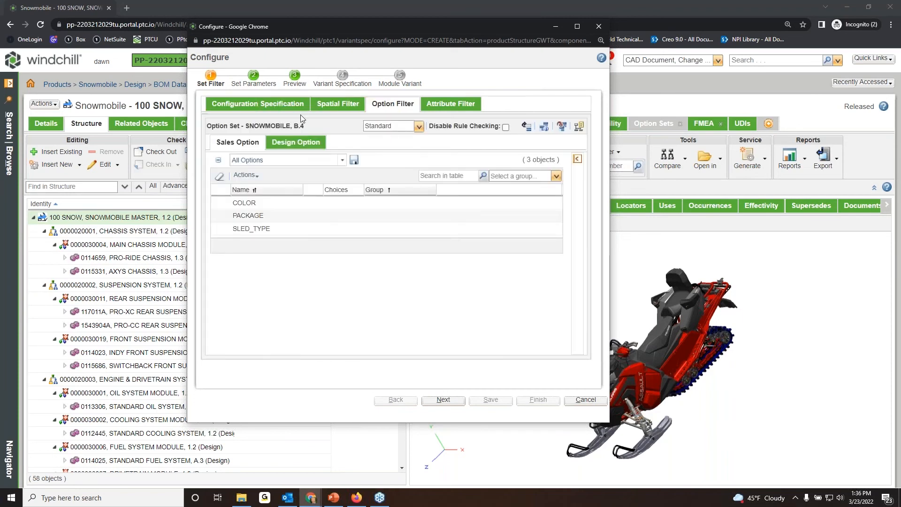
{"action": "left_click", "coordinate": [304, 203]}
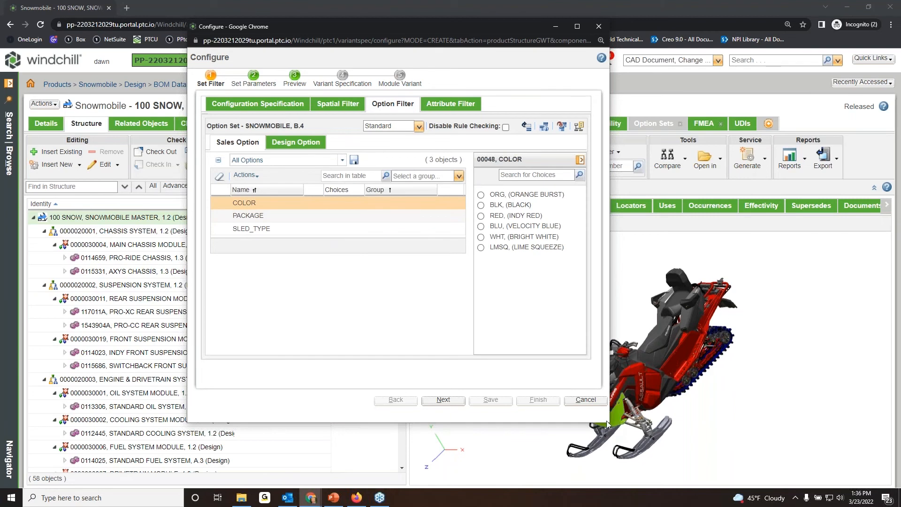
{"action": "left_click_drag", "start_coordinate": [609, 422], "coordinate": [689, 429]}
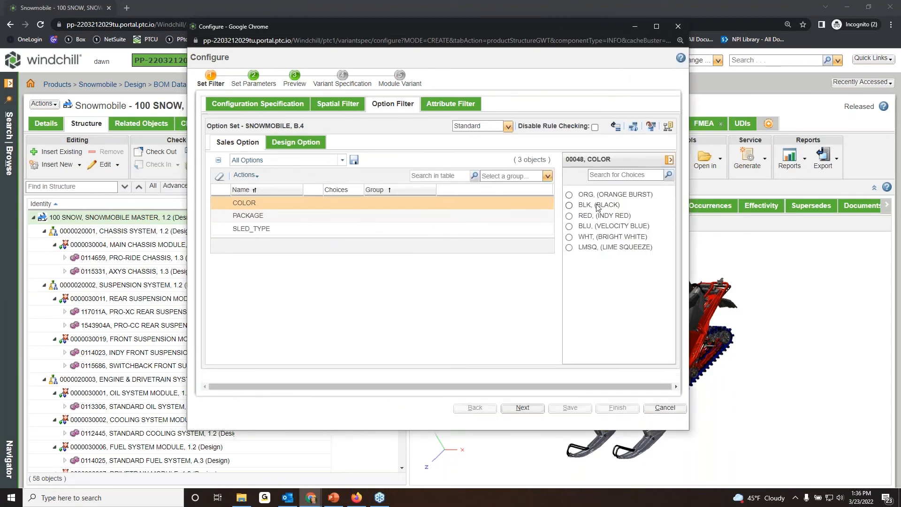
{"action": "left_click", "coordinate": [579, 217]}
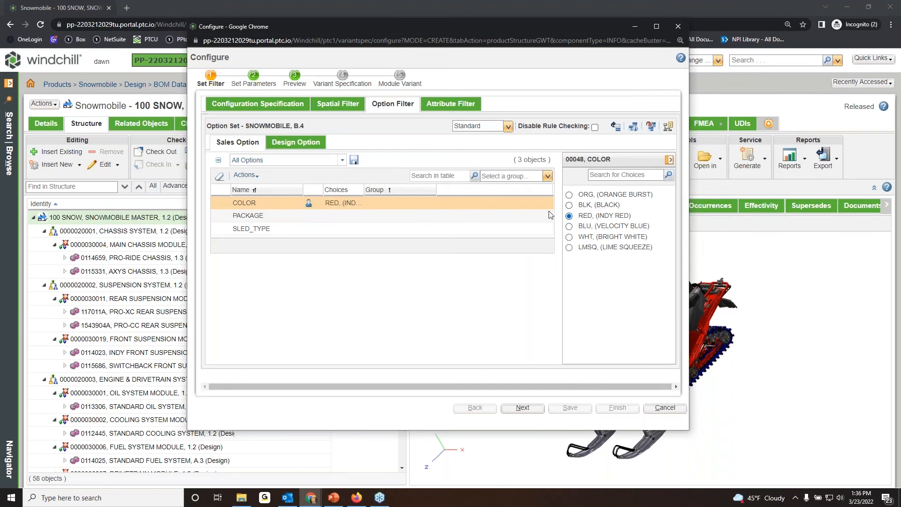
{"action": "left_click", "coordinate": [319, 215]}
{"action": "left_click", "coordinate": [523, 228]}
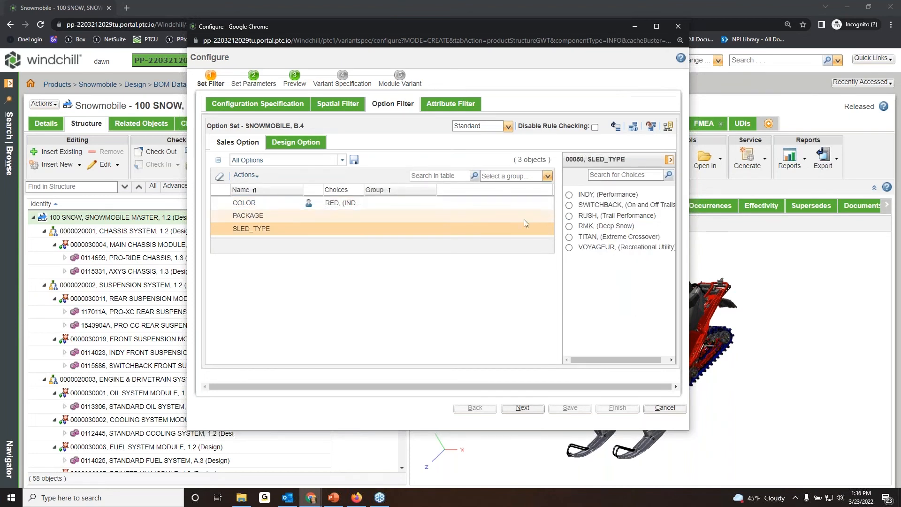
{"action": "left_click", "coordinate": [569, 206]}
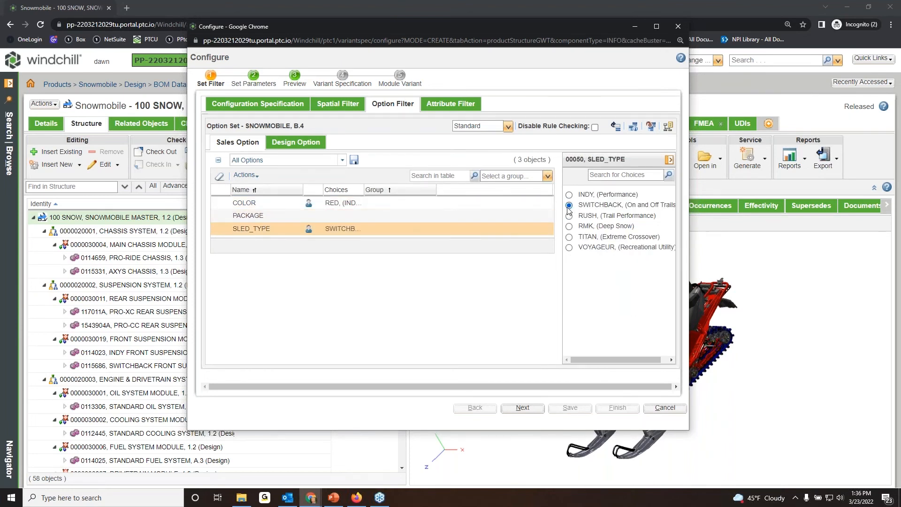
In the design options, choose the 800 CLEANFIRE engine and the PRO-CC rear suspension.
{"action": "left_click", "coordinate": [308, 144]}
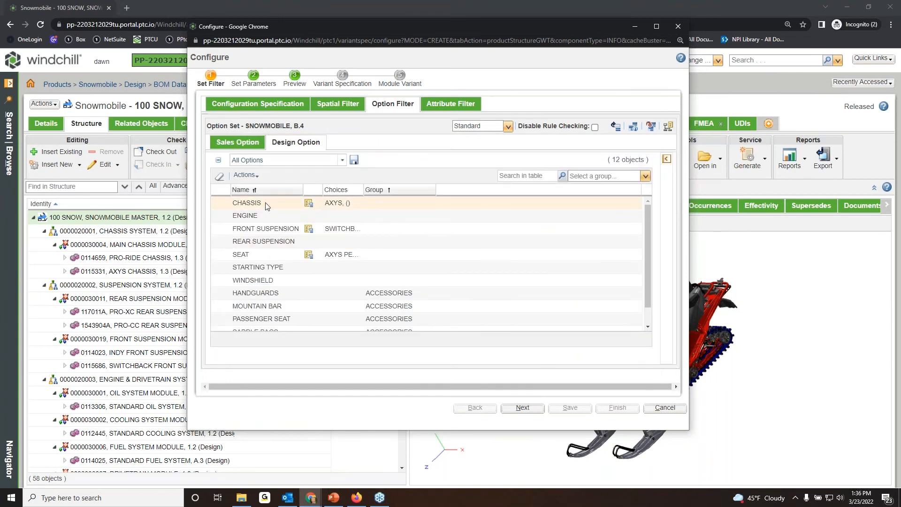
{"action": "left_click", "coordinate": [268, 216]}
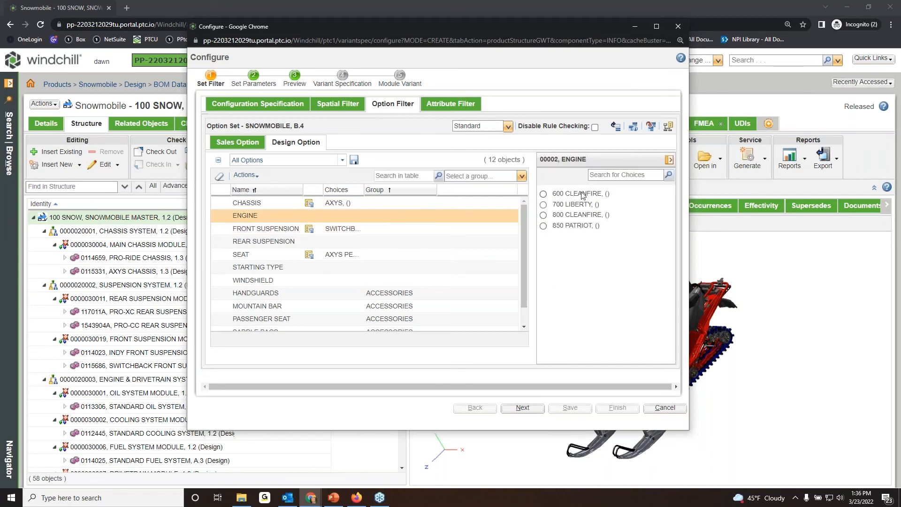
{"action": "left_click", "coordinate": [581, 216]}
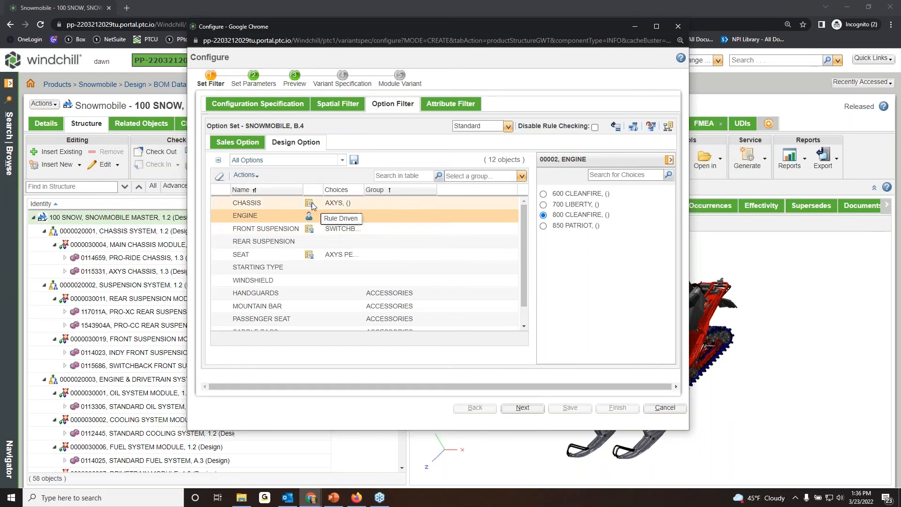
{"action": "left_click", "coordinate": [309, 245]}
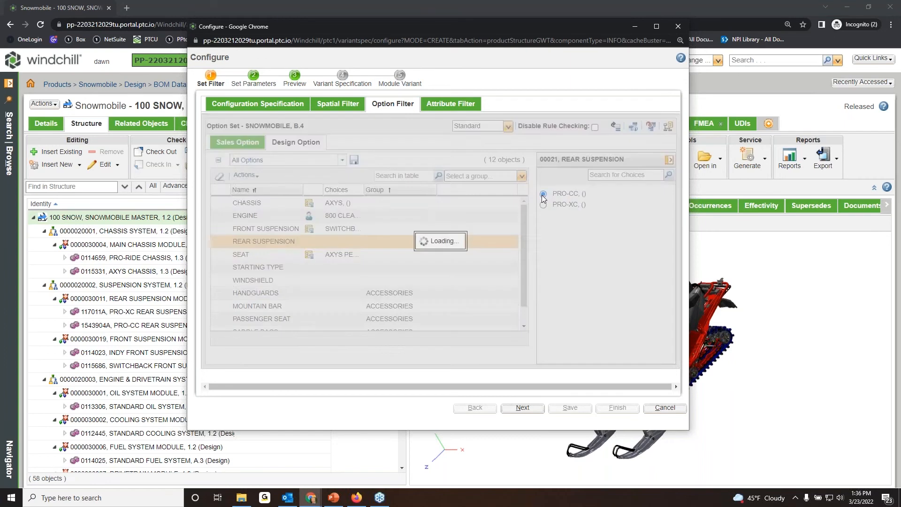
Choose the ELECTRIC starting type, FALSE for handguards, NO for mountain bar and the FT2 passenger seat, and set the saddle bags and track options.
{"action": "left_click", "coordinate": [340, 268]}
{"action": "left_click", "coordinate": [543, 194]}
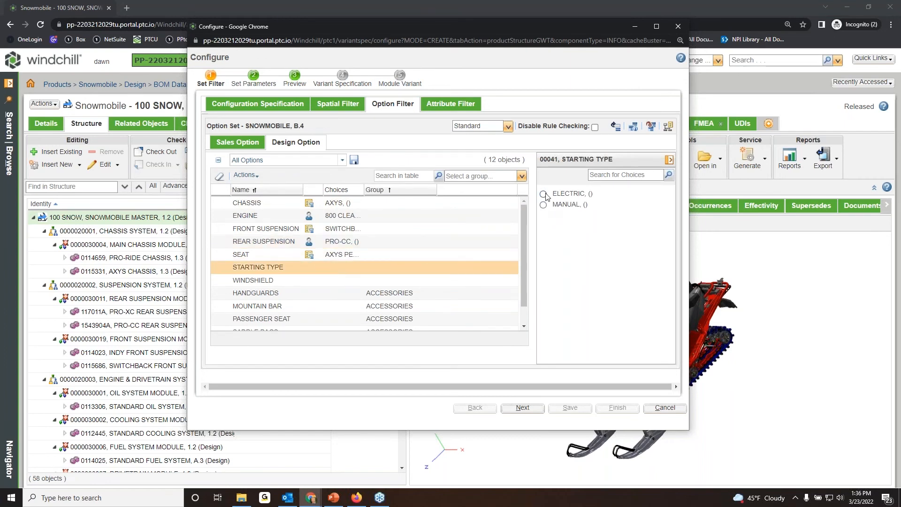
{"action": "scroll", "coordinate": [317, 279], "scroll_direction": "down", "scroll_amount": 1}
{"action": "left_click", "coordinate": [314, 272]}
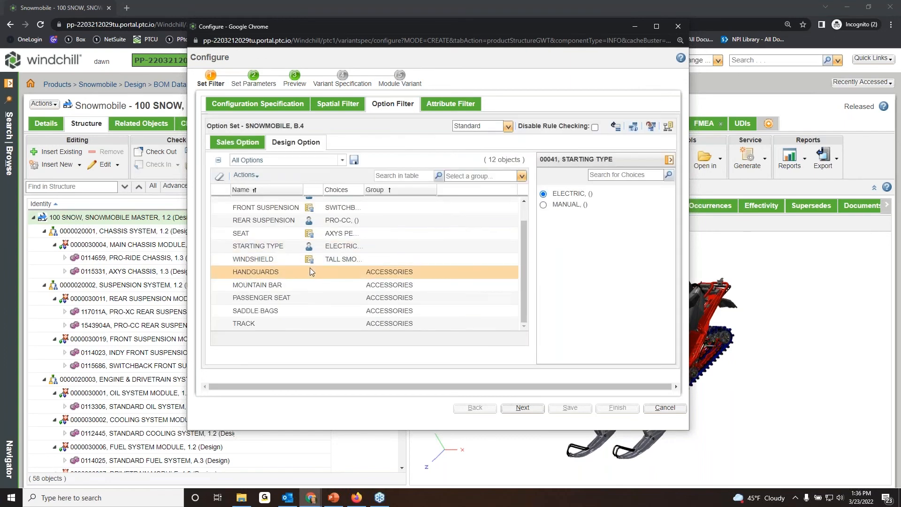
{"action": "left_click", "coordinate": [543, 205]}
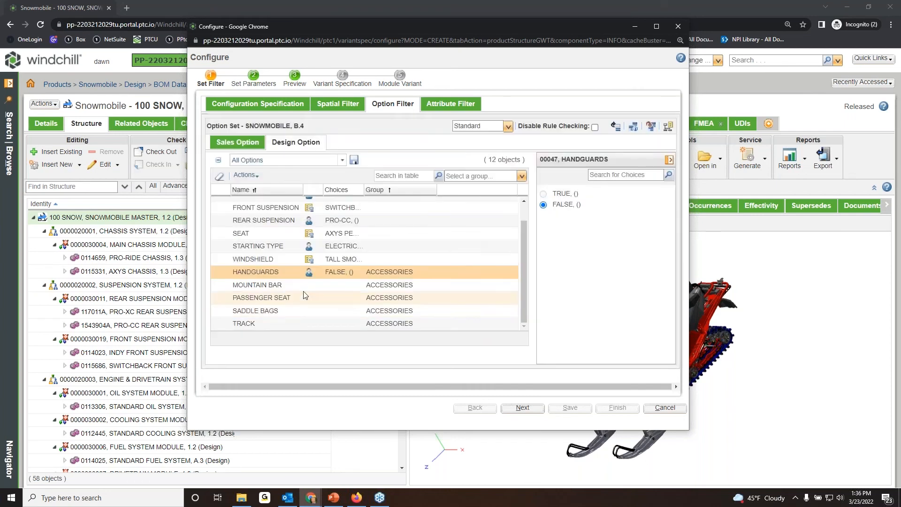
{"action": "left_click", "coordinate": [301, 285]}
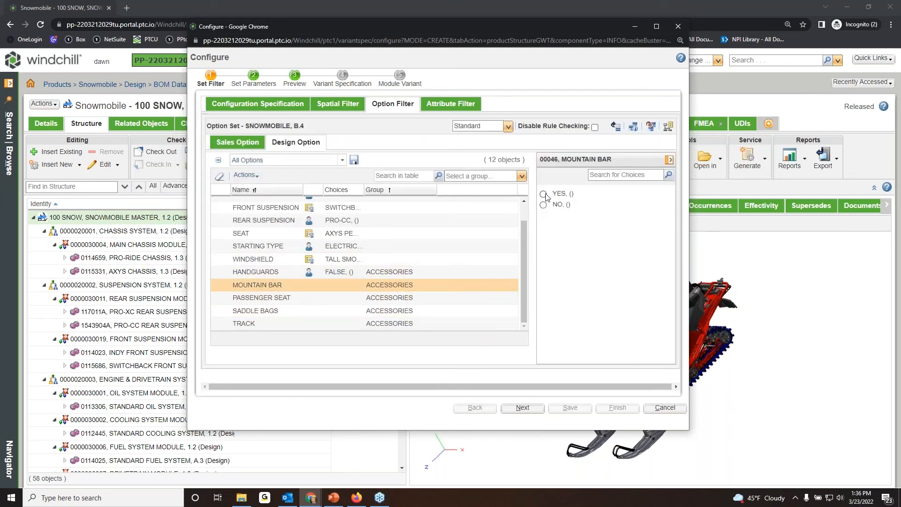
{"action": "left_click", "coordinate": [543, 204]}
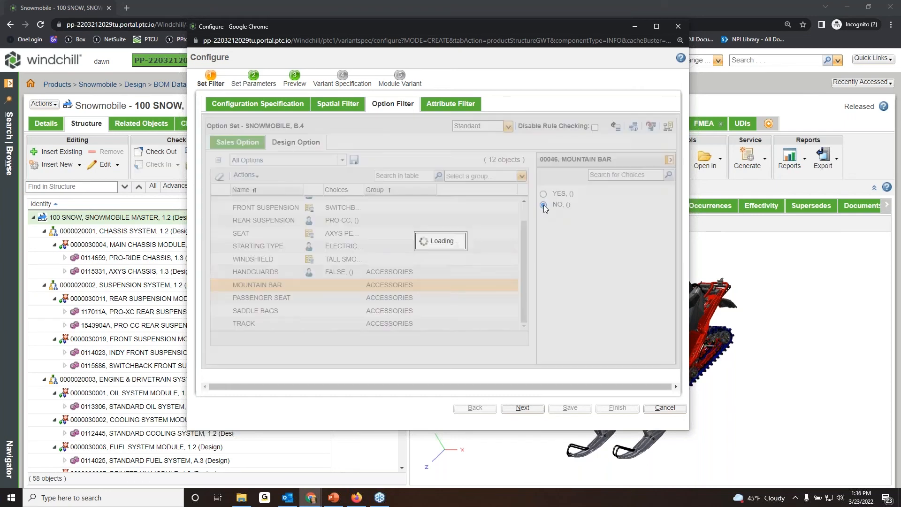
{"action": "left_click", "coordinate": [544, 193]}
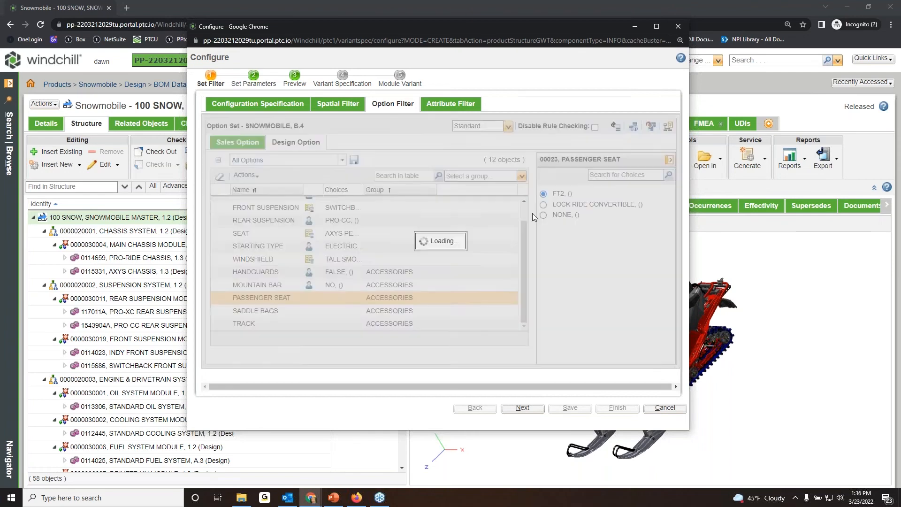
{"action": "left_click", "coordinate": [543, 204]}
{"action": "left_click", "coordinate": [544, 194]}
Advance to the Variant Specification stage, try to continue without entering a name, and cancel the configuration.
{"action": "left_click", "coordinate": [526, 408]}
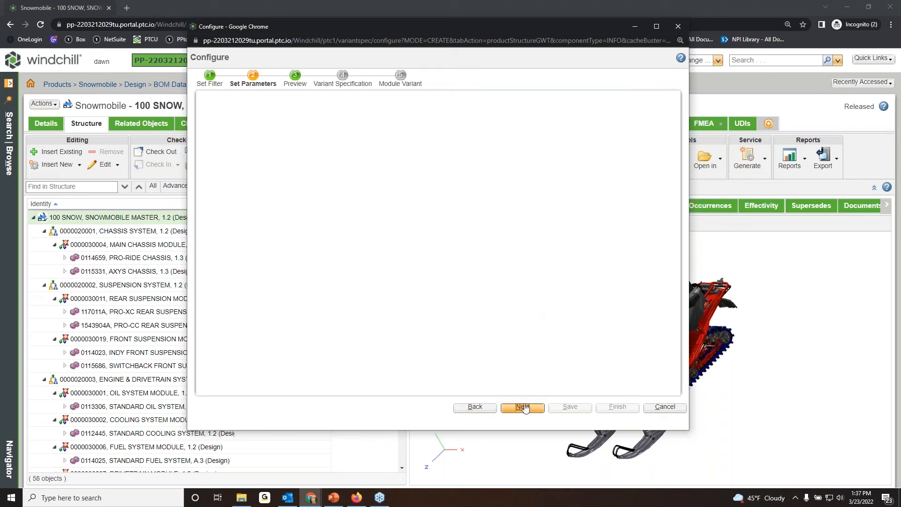
{"action": "left_click", "coordinate": [524, 407]}
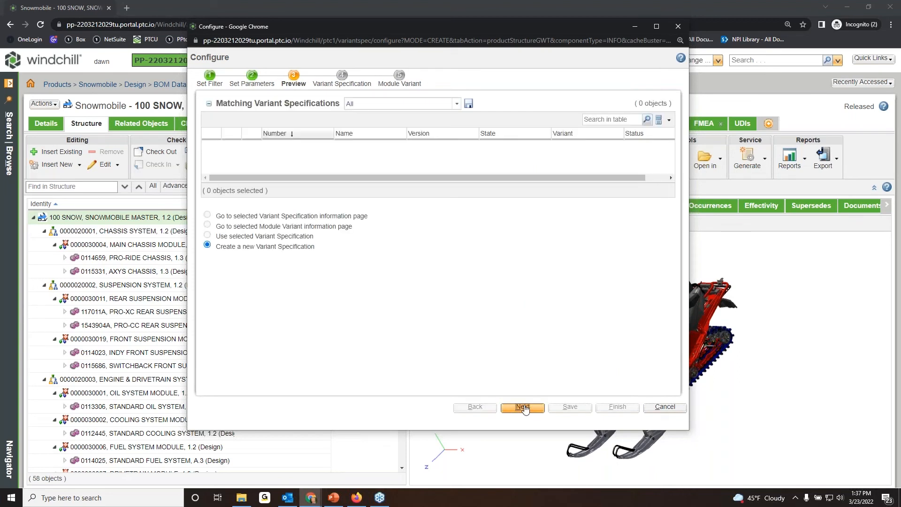
{"action": "left_click", "coordinate": [522, 408]}
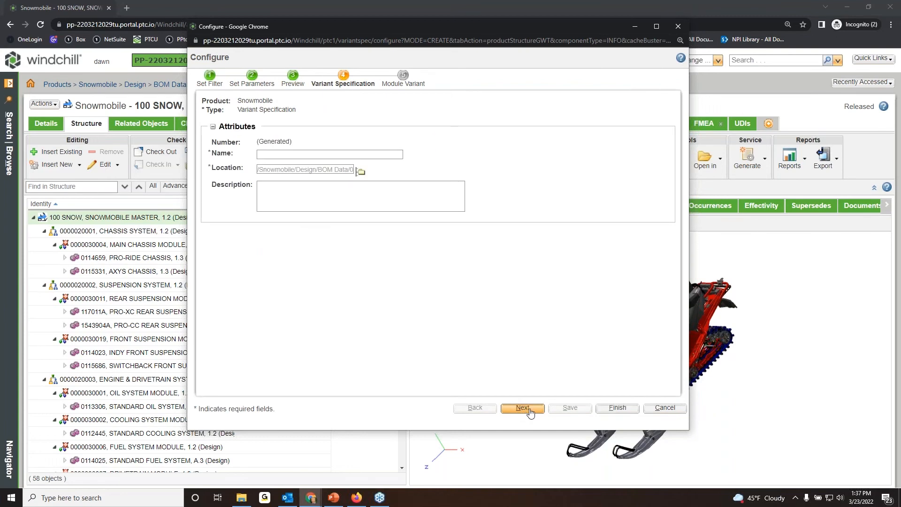
{"action": "left_click", "coordinate": [527, 410]}
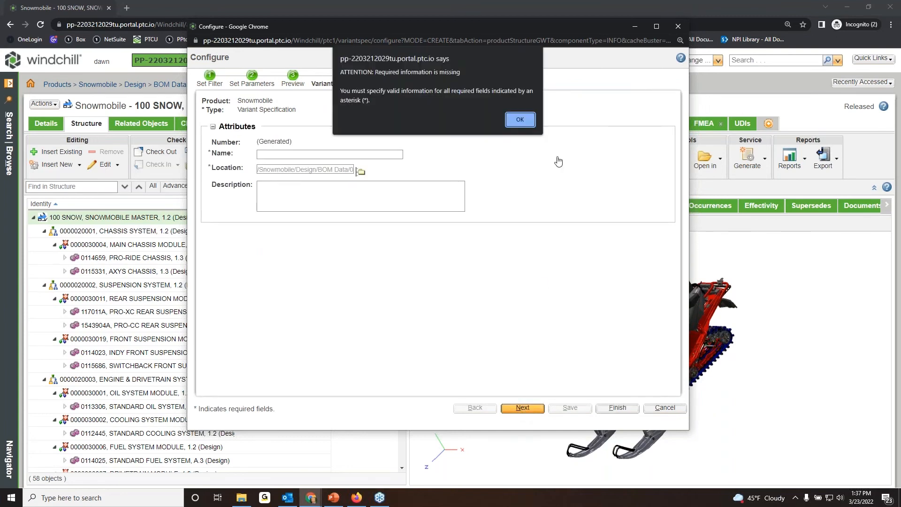
{"action": "left_click", "coordinate": [517, 120]}
{"action": "left_click", "coordinate": [520, 409]}
{"action": "left_click", "coordinate": [520, 121]}
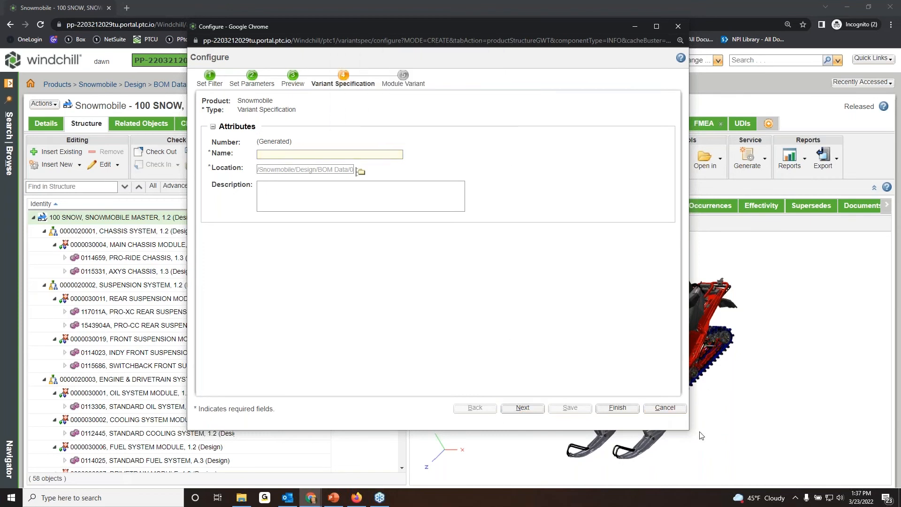
{"action": "left_click", "coordinate": [665, 407]}
{"action": "left_click", "coordinate": [412, 263]}
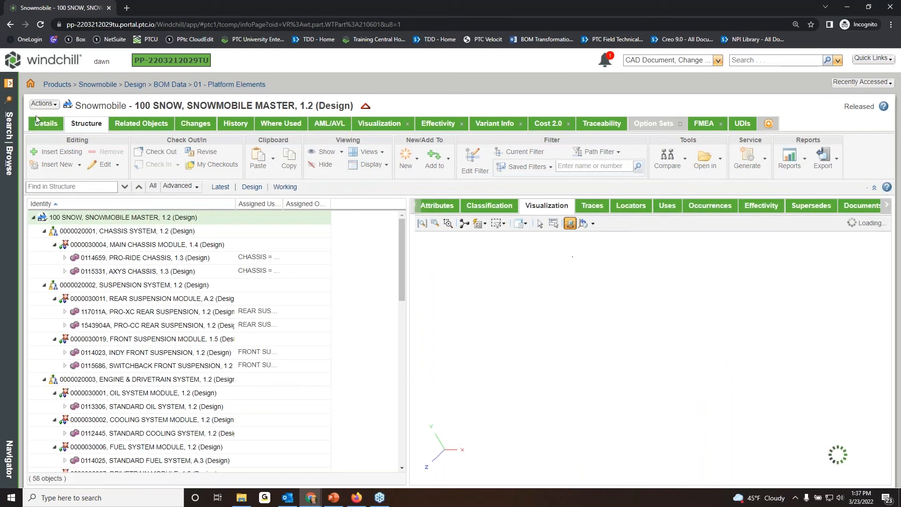
Start a new configuration of the Snowmobile master and set the sales options COLOR to RED (INDY RED) and SLED_TYPE to SWITCHBACK.
{"action": "left_click", "coordinate": [45, 104]}
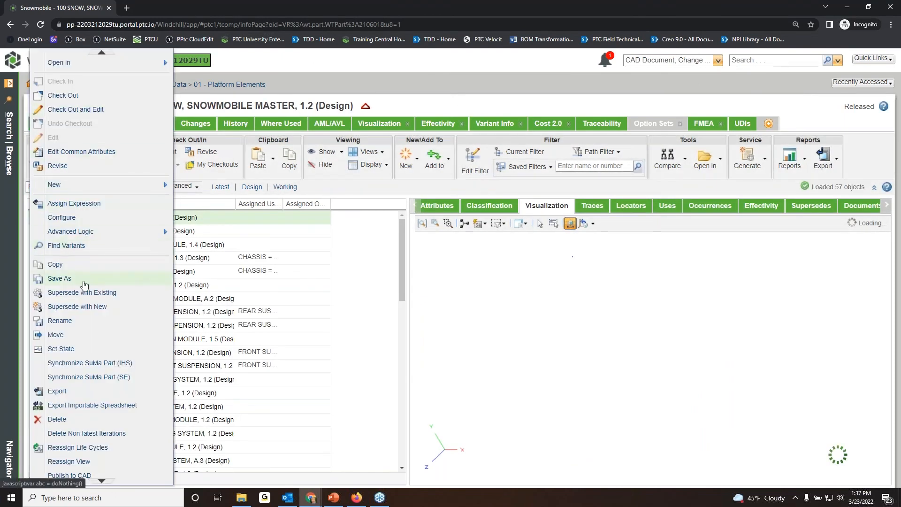
{"action": "left_click", "coordinate": [77, 218]}
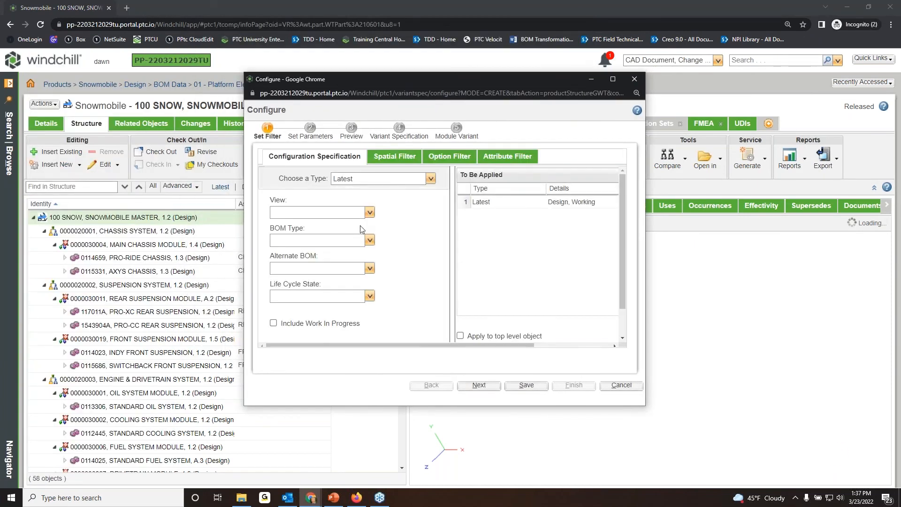
{"action": "left_click", "coordinate": [444, 157]}
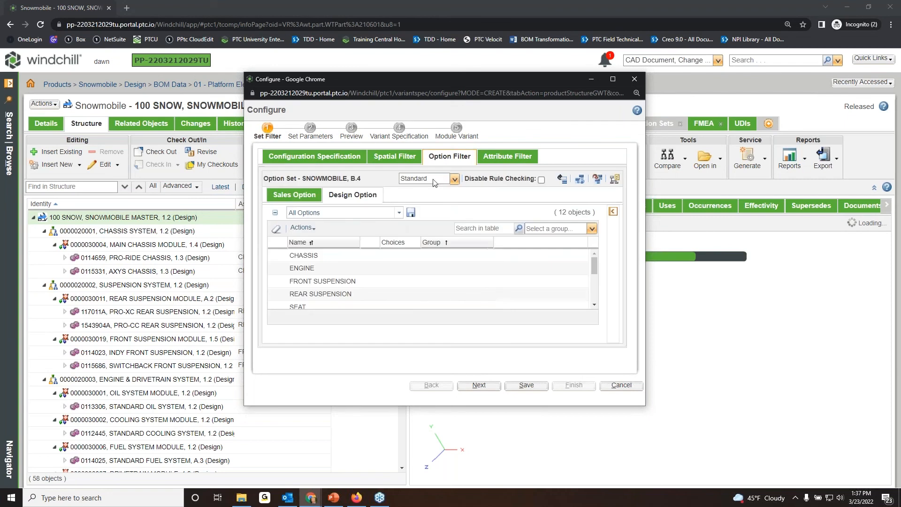
{"action": "left_click", "coordinate": [295, 194]}
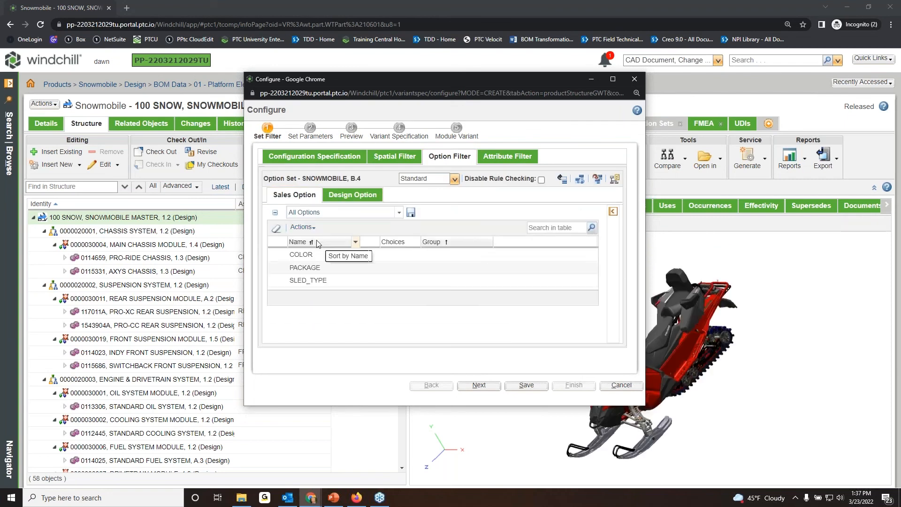
{"action": "left_click", "coordinate": [319, 255]}
{"action": "left_click", "coordinate": [523, 267]}
{"action": "left_click", "coordinate": [396, 281]}
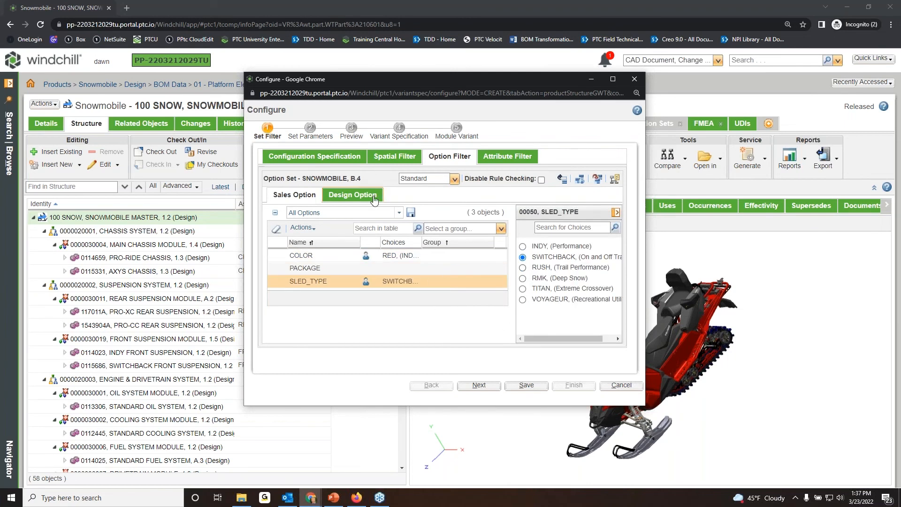
In the design options, choose the 800 CLEANFIRE engine, the PRO-CC rear suspension and the ELECTRIC starting type.
{"action": "left_click", "coordinate": [353, 194]}
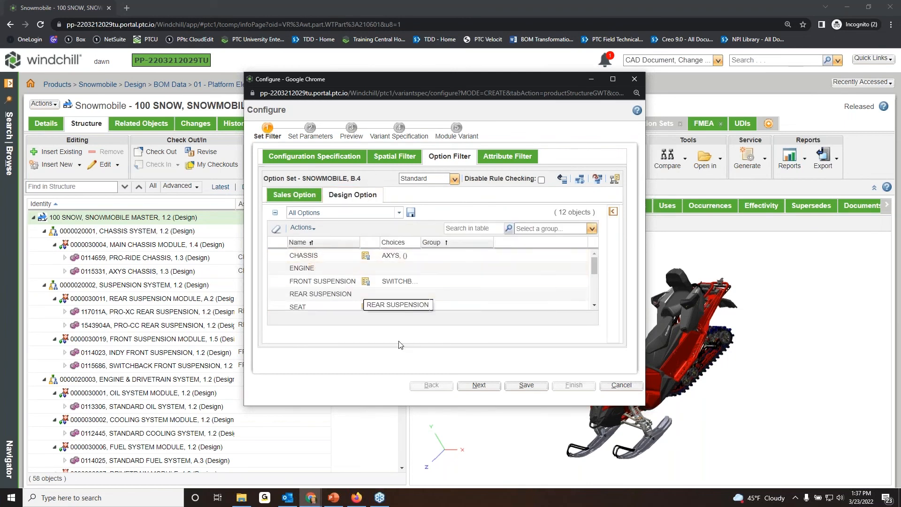
{"action": "left_click_drag", "start_coordinate": [647, 408], "coordinate": [784, 473]}
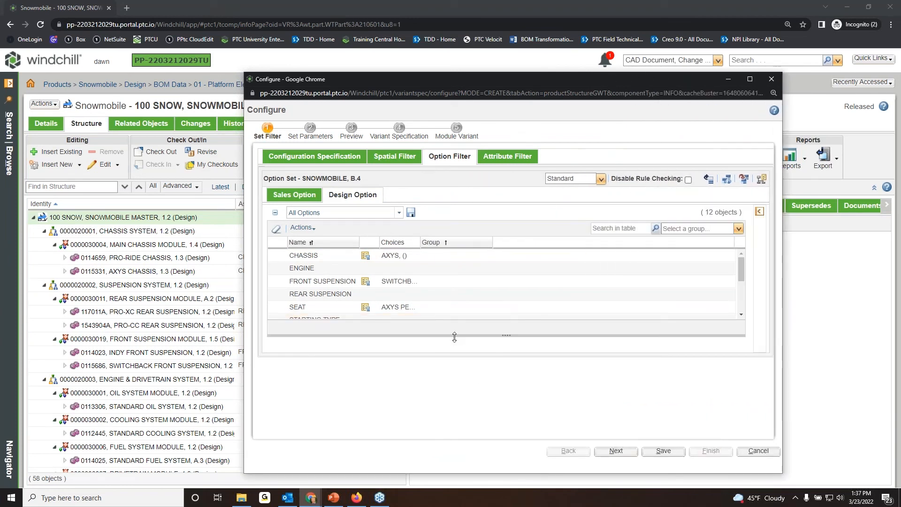
{"action": "left_click", "coordinate": [321, 267]}
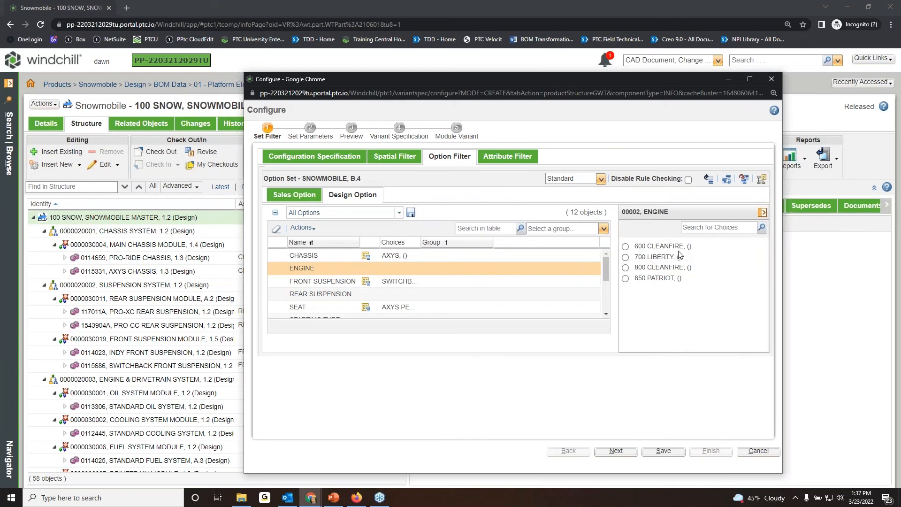
{"action": "left_click", "coordinate": [666, 268]}
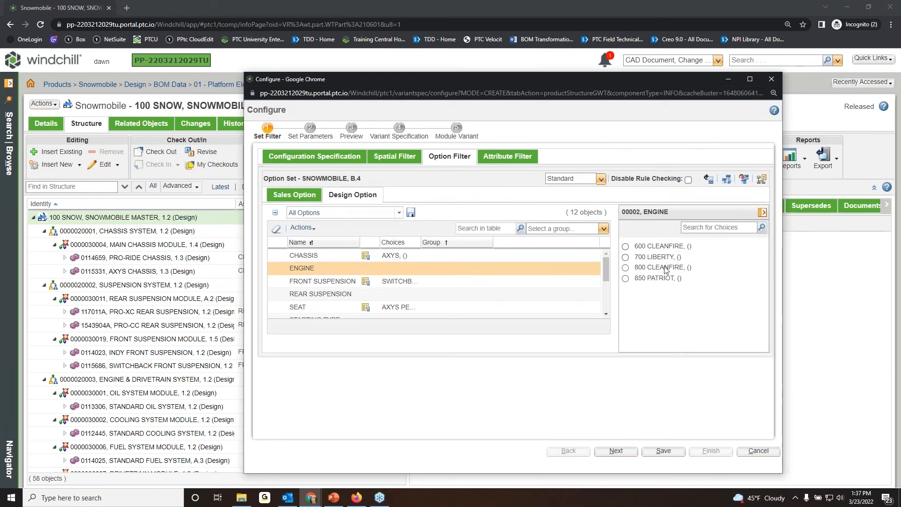
{"action": "left_click", "coordinate": [359, 294]}
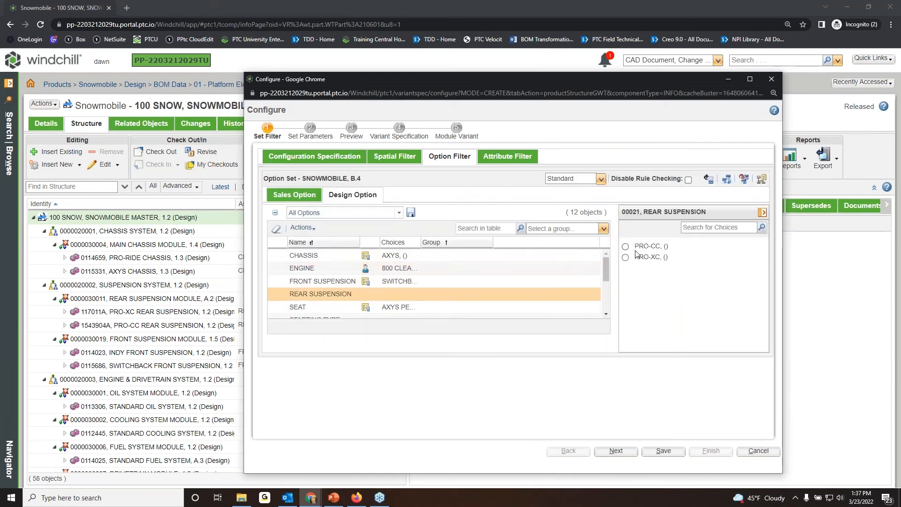
{"action": "left_click", "coordinate": [626, 246]}
{"action": "scroll", "coordinate": [381, 271], "scroll_direction": "down", "scroll_amount": 1}
{"action": "scroll", "coordinate": [380, 271], "scroll_direction": "down", "scroll_amount": 2}
{"action": "scroll", "coordinate": [382, 274], "scroll_direction": "up", "scroll_amount": 2}
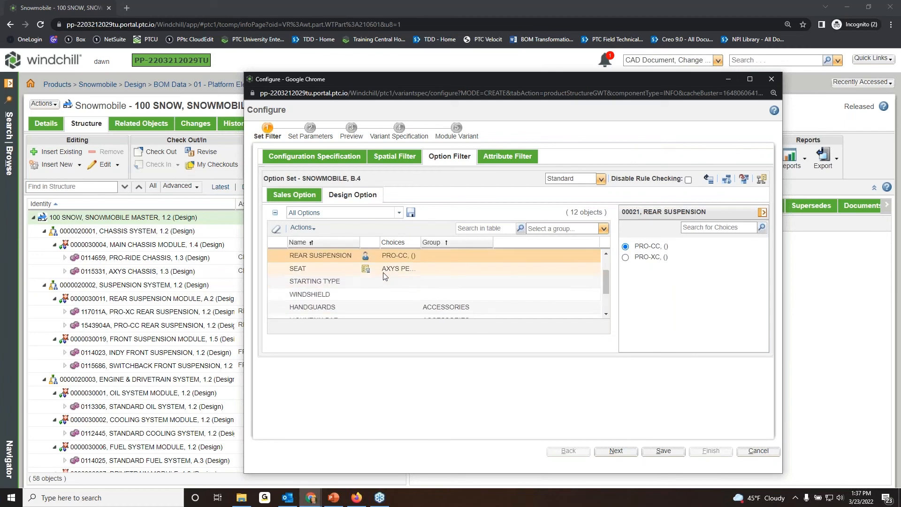
{"action": "left_click", "coordinate": [381, 281]}
{"action": "left_click", "coordinate": [625, 247]}
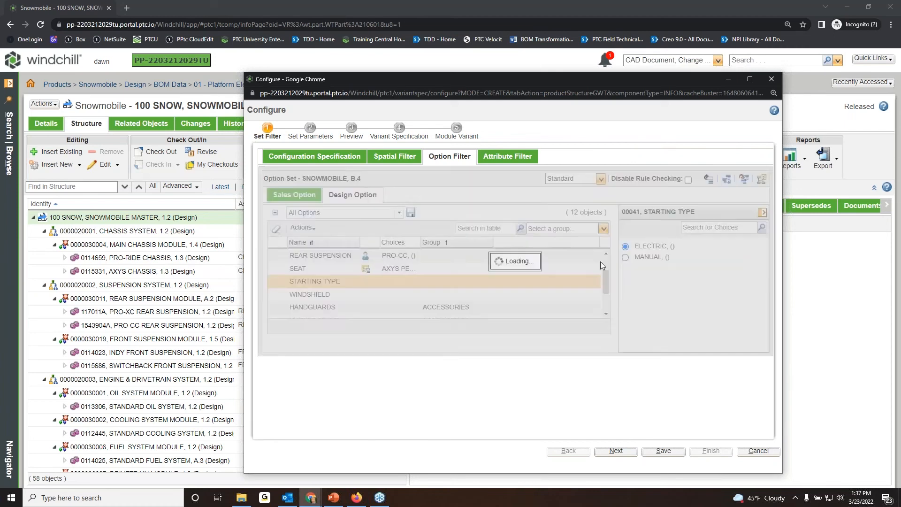
Set the accessory options: handguards FALSE, mountain bar NO, passenger seat FT2, saddle bags NONE_ and track COBRA 1.35.
{"action": "scroll", "coordinate": [444, 278], "scroll_direction": "down", "scroll_amount": 2}
{"action": "left_click", "coordinate": [400, 261]}
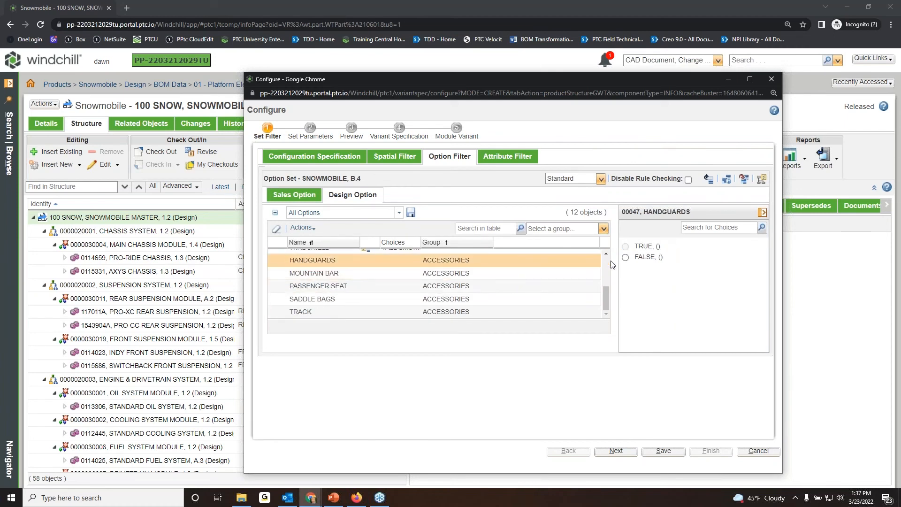
{"action": "left_click", "coordinate": [625, 258]}
{"action": "left_click", "coordinate": [438, 273]}
{"action": "left_click", "coordinate": [625, 258]}
{"action": "left_click", "coordinate": [432, 287]}
{"action": "left_click", "coordinate": [626, 247]}
{"action": "left_click", "coordinate": [465, 299]}
{"action": "left_click", "coordinate": [626, 257]}
{"action": "left_click", "coordinate": [388, 312]}
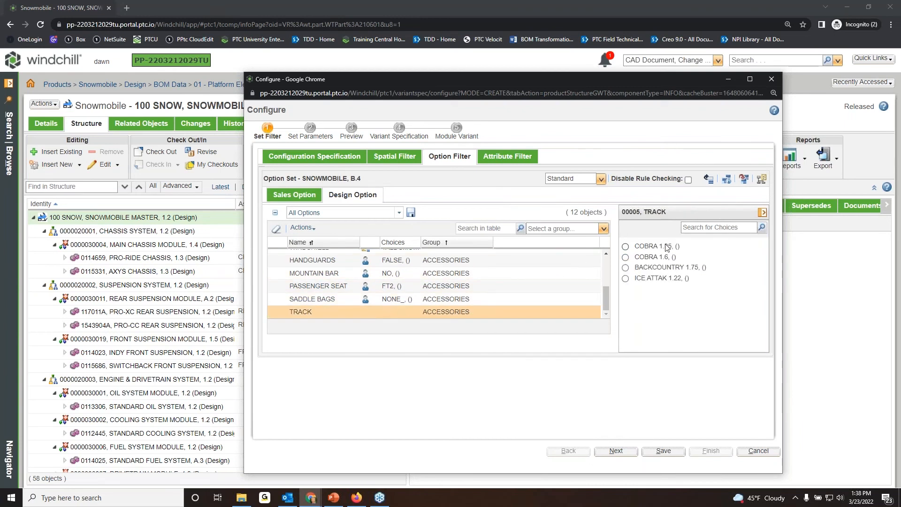
{"action": "left_click", "coordinate": [626, 247]}
Create a new variant specification named Current Year Switchback together with a new module variant, and finish the configuration.
{"action": "left_click", "coordinate": [615, 449]}
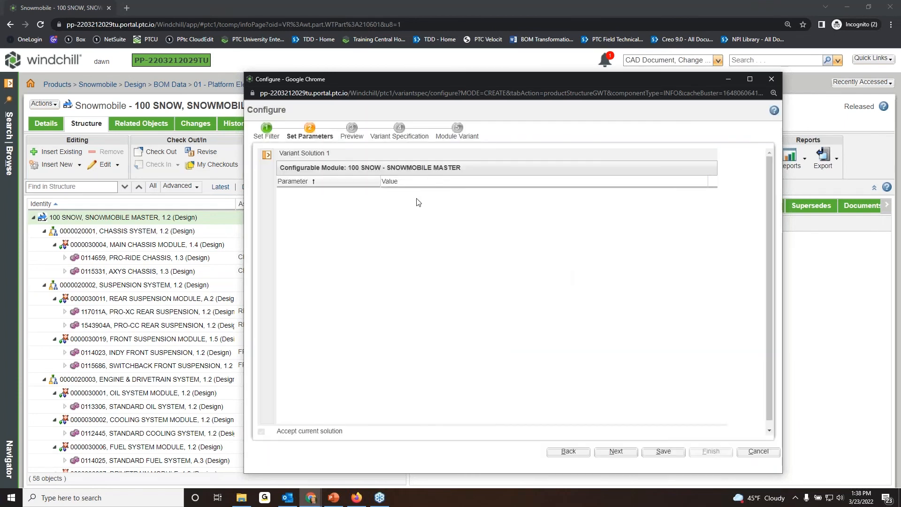
{"action": "left_click", "coordinate": [615, 451]}
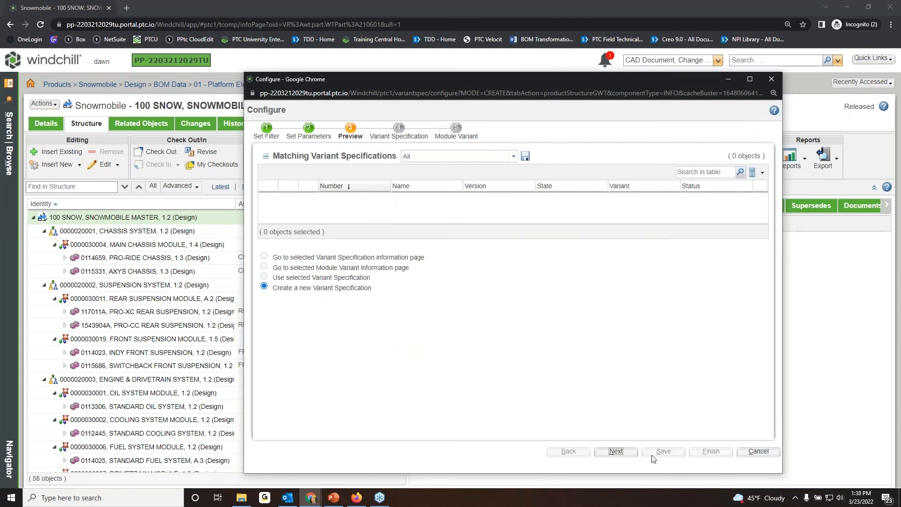
{"action": "left_click", "coordinate": [625, 453]}
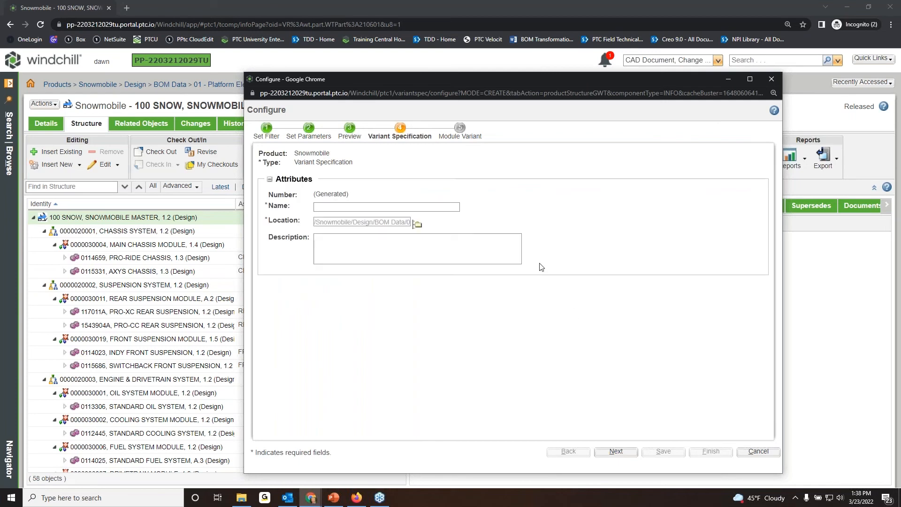
{"action": "left_click", "coordinate": [384, 206]}
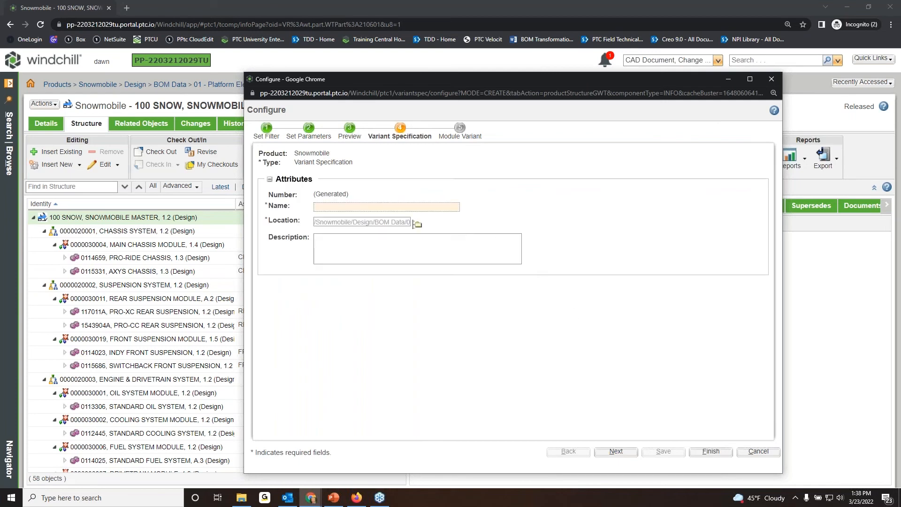
{"action": "type", "text": "Current Year Swithc"}
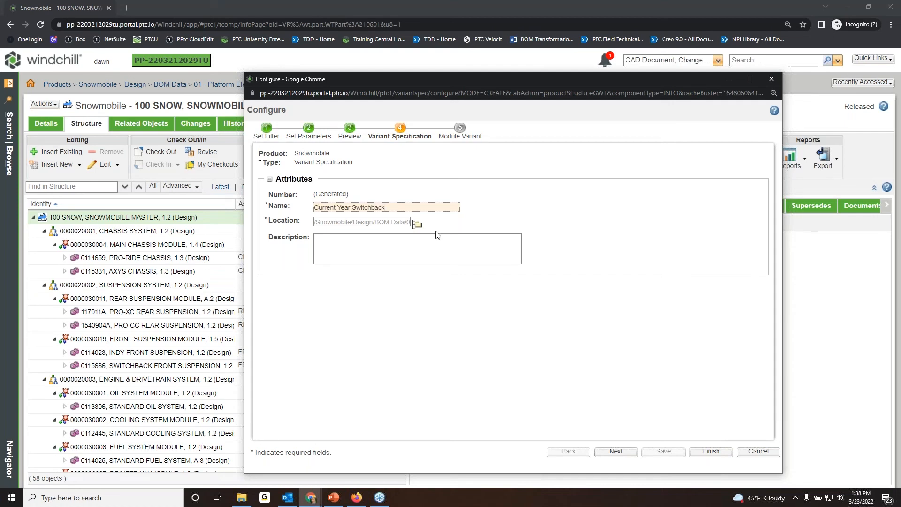
{"action": "left_click", "coordinate": [550, 184]}
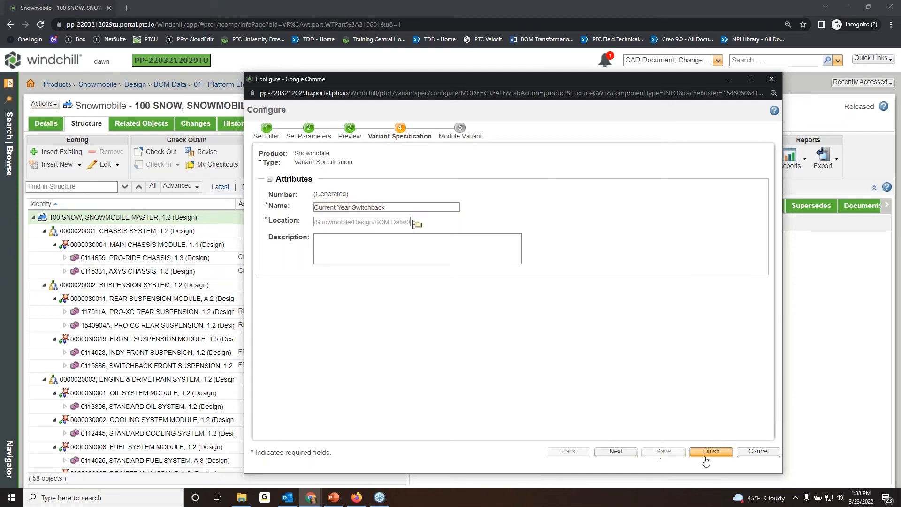
{"action": "left_click", "coordinate": [623, 456]}
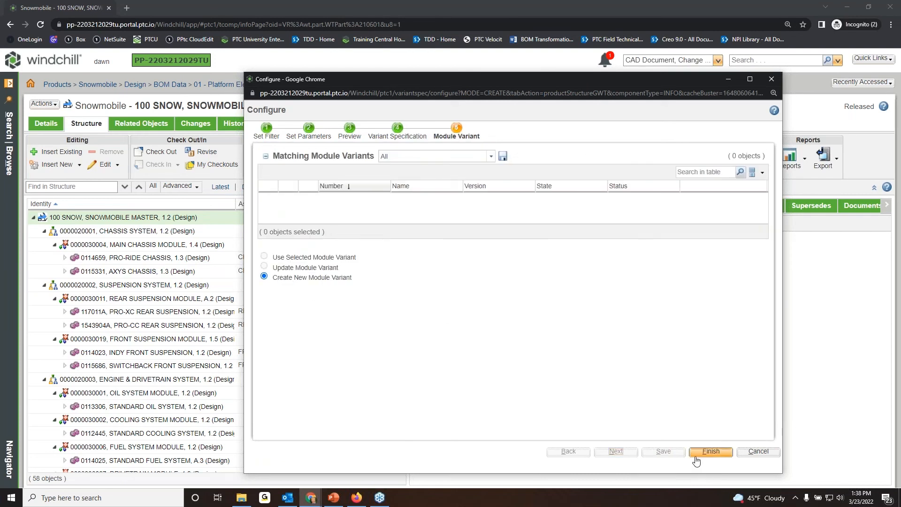
{"action": "left_click", "coordinate": [711, 452]}
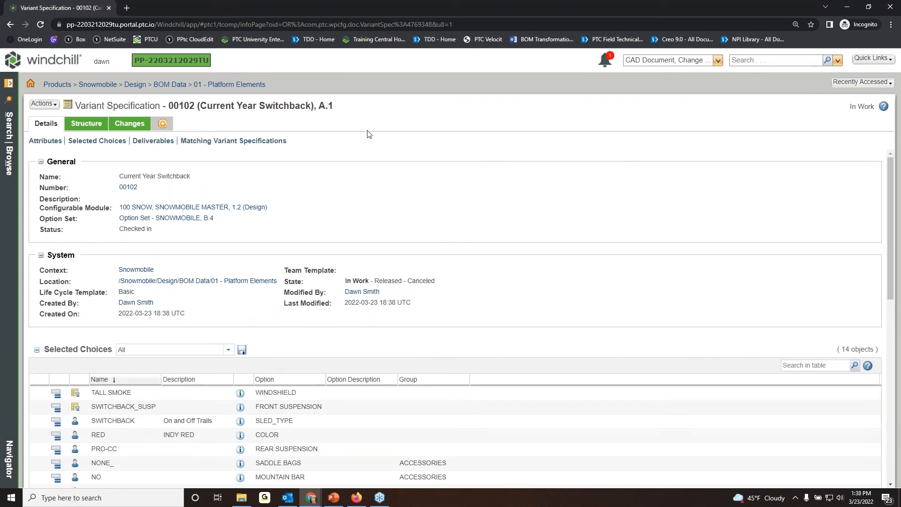
Show the structure of the Current Year Switchback variant specification and expand the Snowmobile master to the parts under each module.
{"action": "mouse_move", "coordinate": [890, 183]}
{"action": "left_mouse_down"}
{"action": "mouse_move", "coordinate": [891, 194]}
{"action": "mouse_move", "coordinate": [890, 183]}
{"action": "left_mouse_up"}
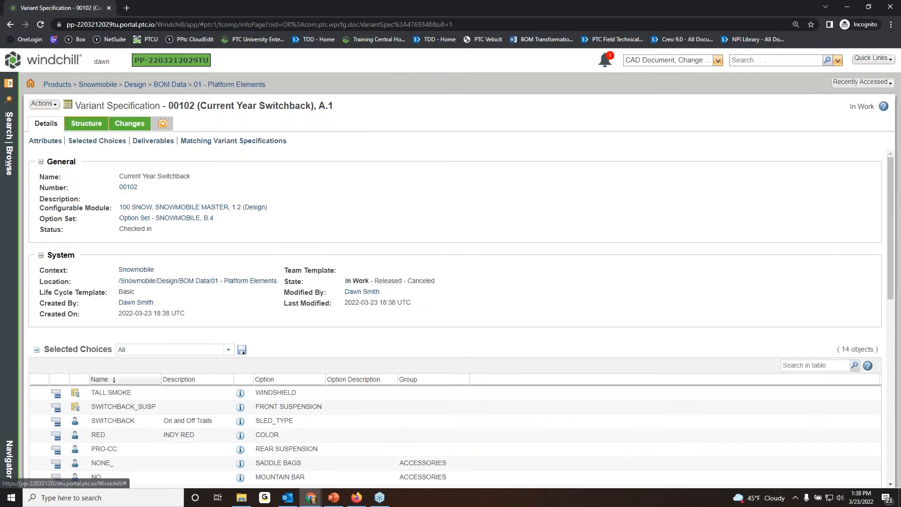
{"action": "left_click", "coordinate": [87, 123]}
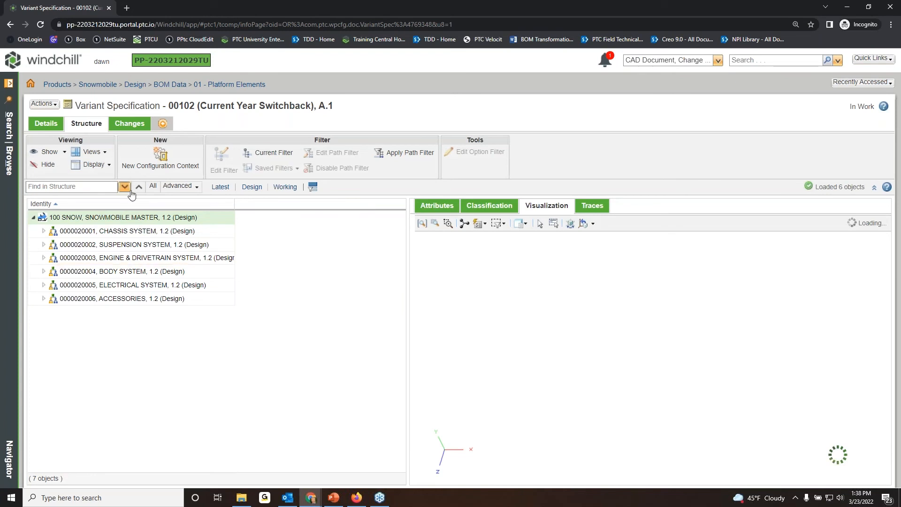
{"action": "left_click", "coordinate": [93, 164]}
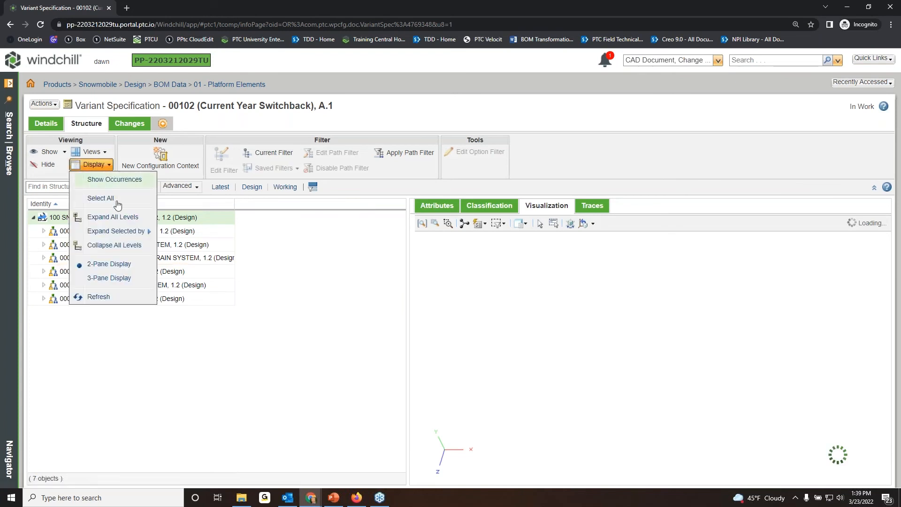
{"action": "mouse_move", "coordinate": [126, 231]}
{"action": "left_click", "coordinate": [175, 263]}
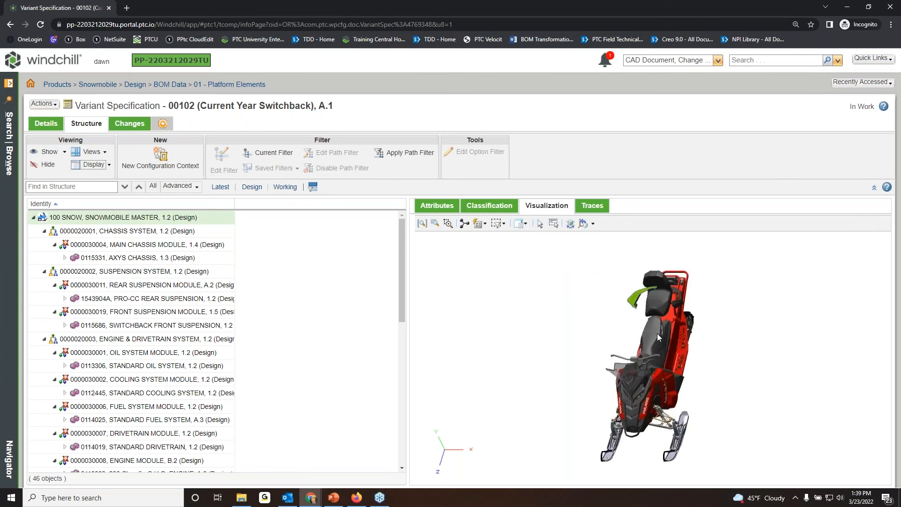
Highlight the PRO-CC rear suspension, Switchback front suspension and AXYS chassis in the 3D visualization, and clear the selection.
{"action": "left_click", "coordinate": [153, 258]}
{"action": "left_click", "coordinate": [153, 299]}
{"action": "left_click", "coordinate": [151, 326]}
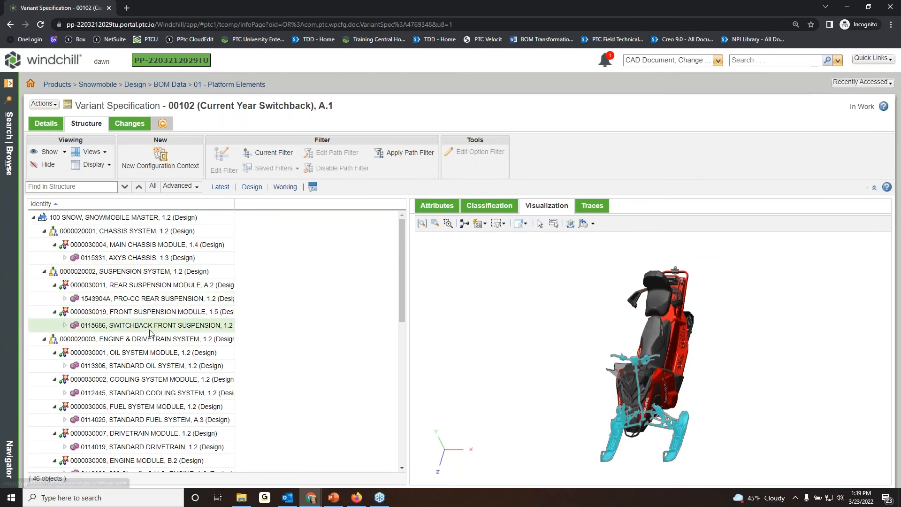
{"action": "left_click", "coordinate": [150, 285]}
{"action": "left_click", "coordinate": [143, 258]}
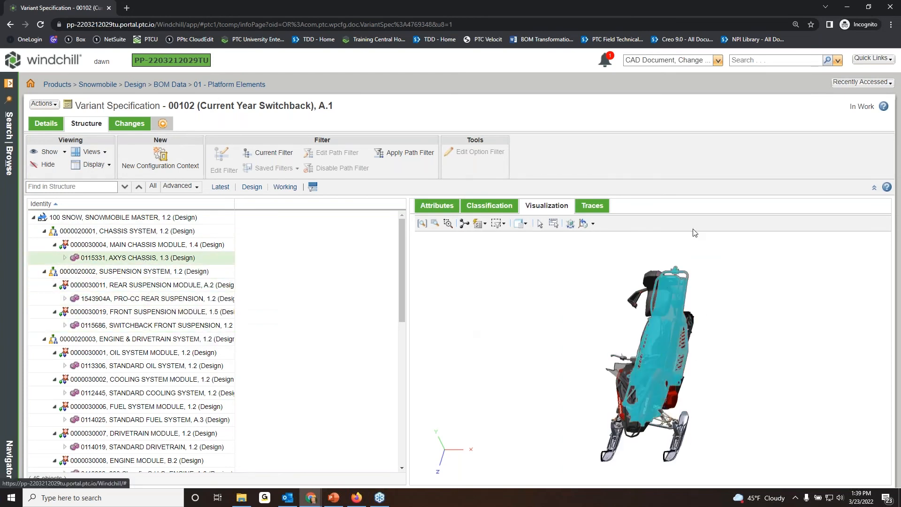
{"action": "left_click", "coordinate": [692, 265]}
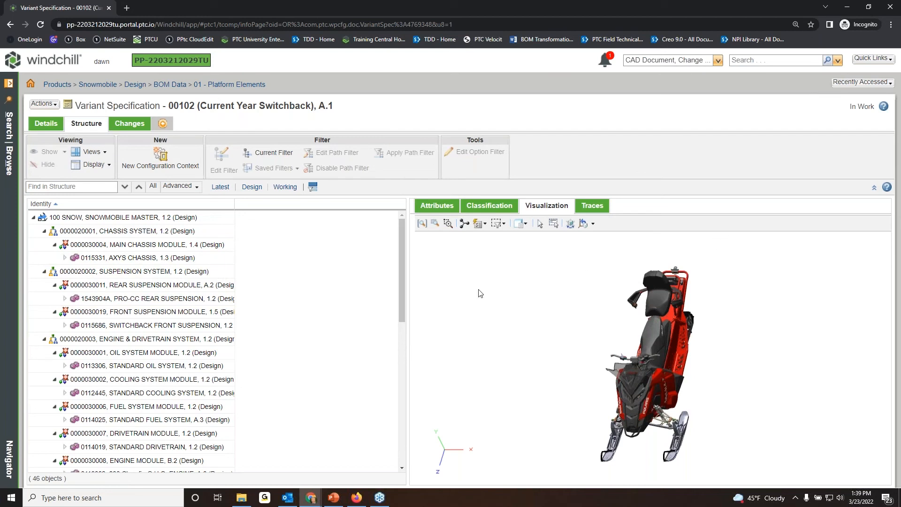
{"action": "mouse_move", "coordinate": [402, 284]}
{"action": "left_mouse_down"}
{"action": "mouse_move", "coordinate": [403, 295]}
{"action": "mouse_move", "coordinate": [408, 272]}
{"action": "left_mouse_up"}
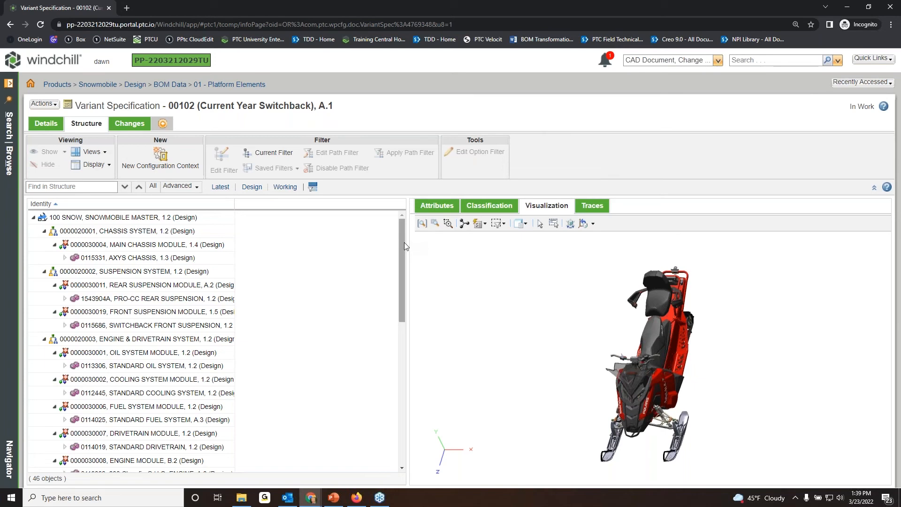
{"action": "left_click_drag", "start_coordinate": [408, 247], "coordinate": [283, 252]}
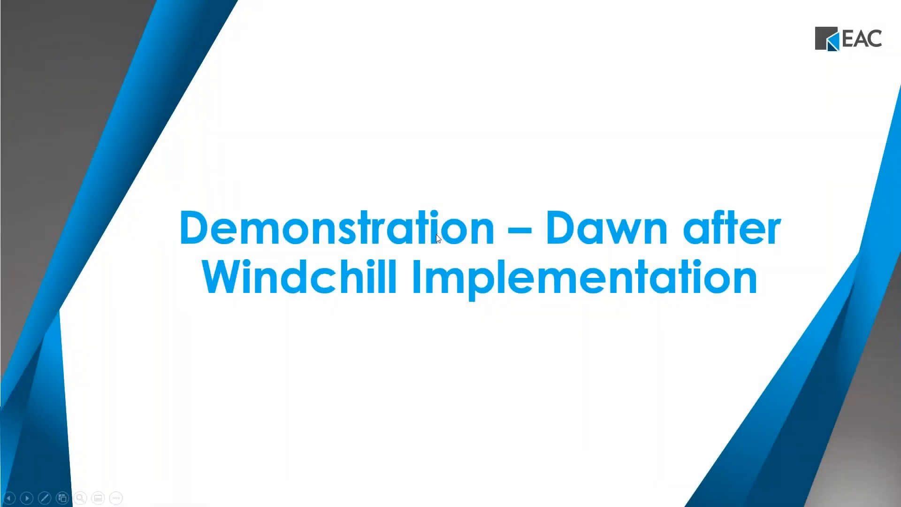
{"action": "left_click", "coordinate": [437, 235]}
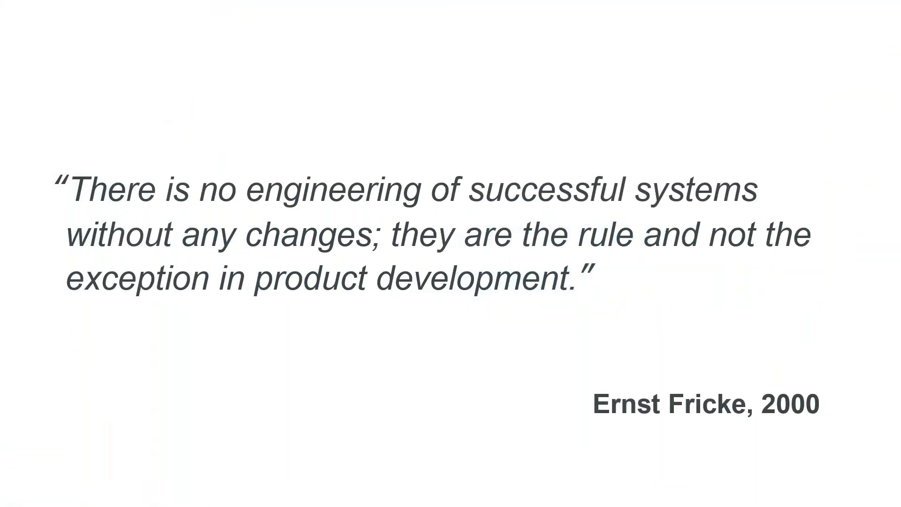
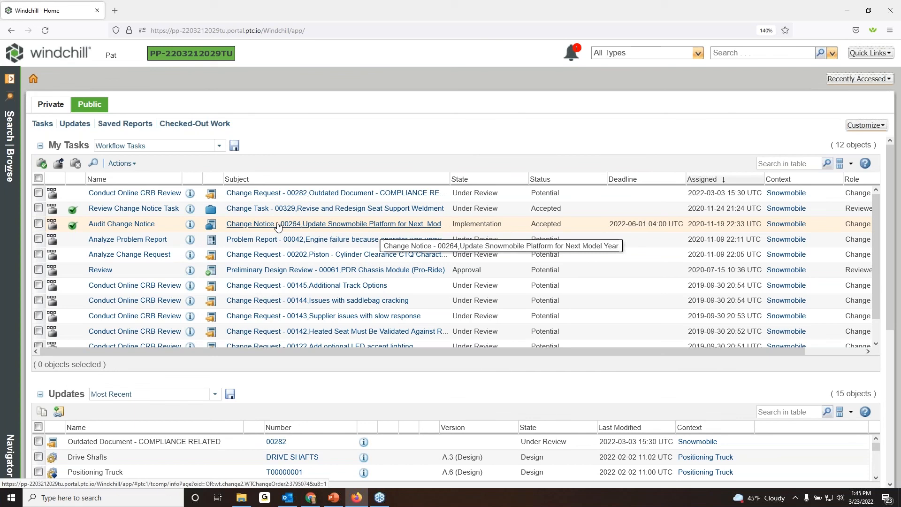
Open the Audit Change Notice task for change notice 00264 and show that notice's implementation plan.
{"action": "left_click", "coordinate": [127, 226]}
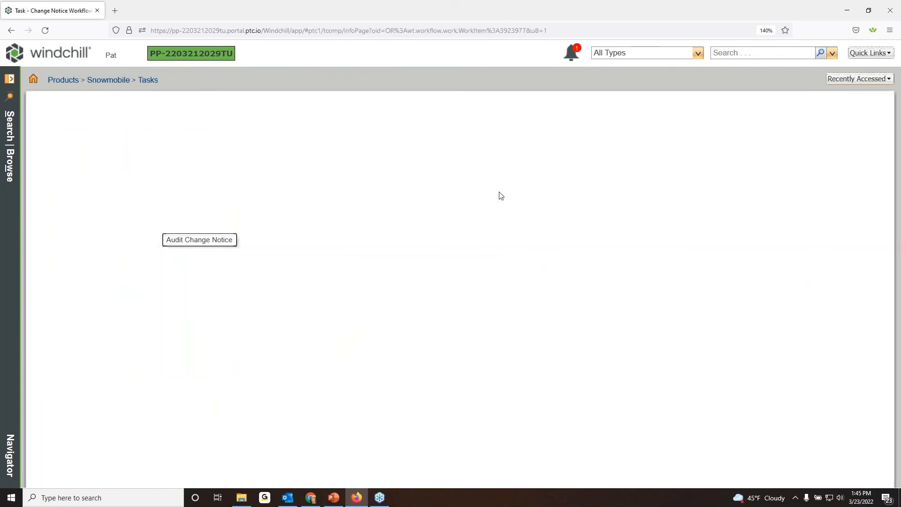
{"action": "scroll", "coordinate": [505, 192], "scroll_direction": "down", "scroll_amount": 15}
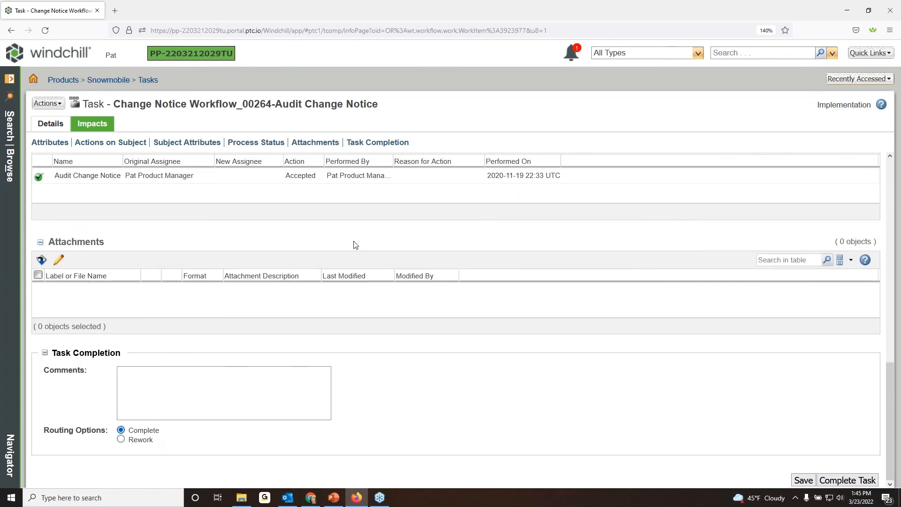
{"action": "scroll", "coordinate": [356, 244], "scroll_direction": "up", "scroll_amount": 15}
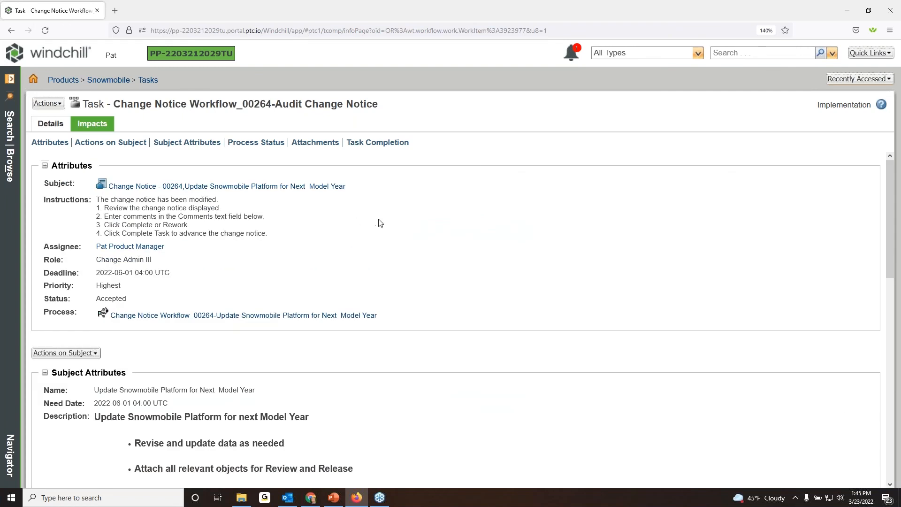
{"action": "left_click", "coordinate": [232, 189]}
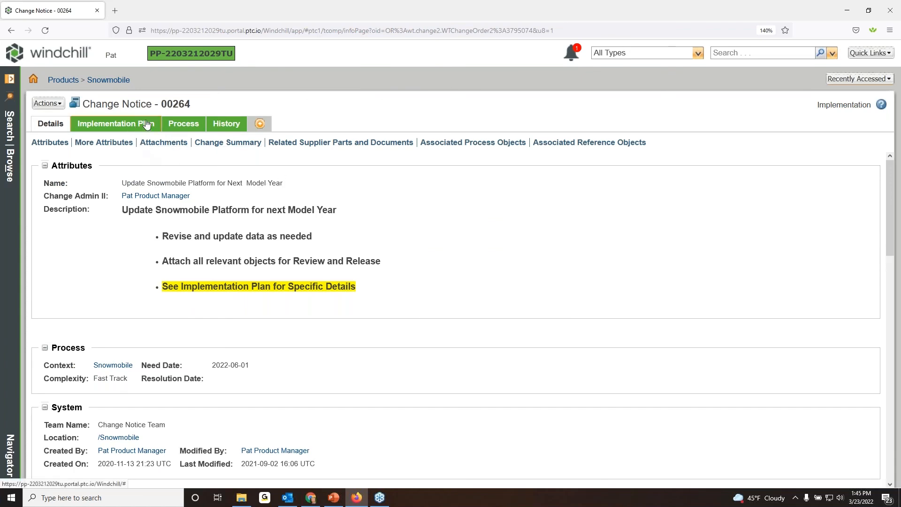
{"action": "left_click", "coordinate": [128, 124]}
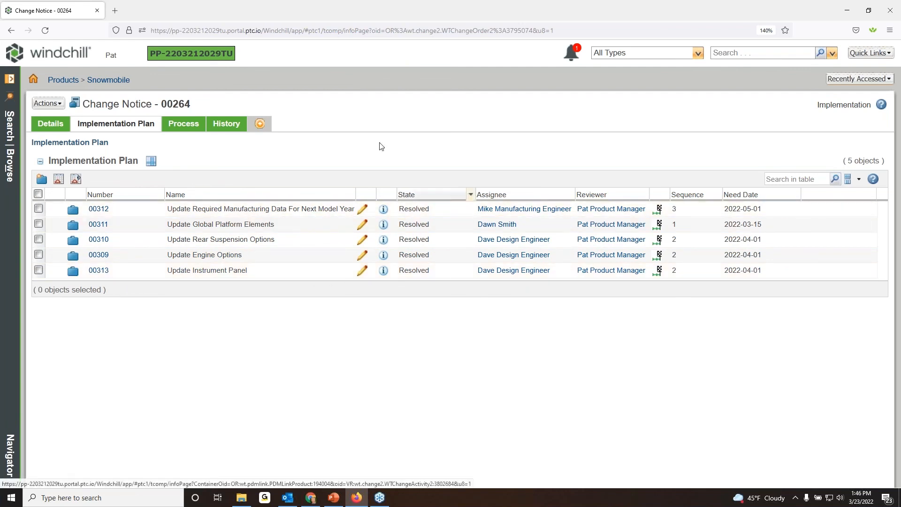
Open the Update Instrument Panel change task and review its affected and resulting objects, enlarging both tables to show more rows.
{"action": "left_click", "coordinate": [99, 273]}
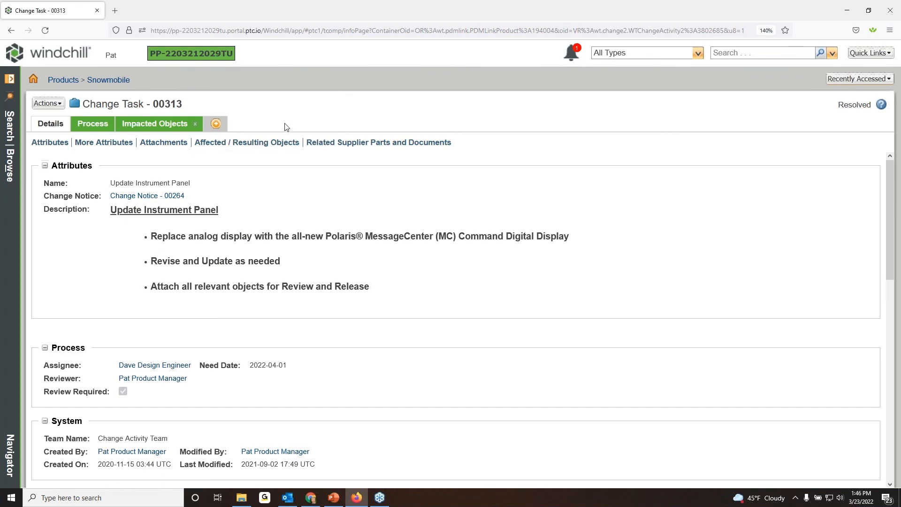
{"action": "left_click", "coordinate": [254, 143]}
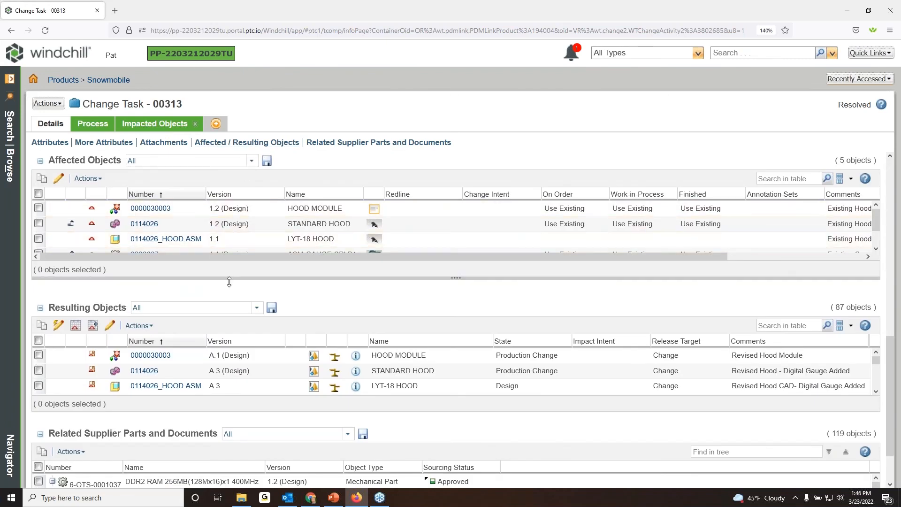
{"action": "left_click_drag", "start_coordinate": [229, 282], "coordinate": [232, 296]}
{"action": "left_click_drag", "start_coordinate": [257, 429], "coordinate": [258, 443]}
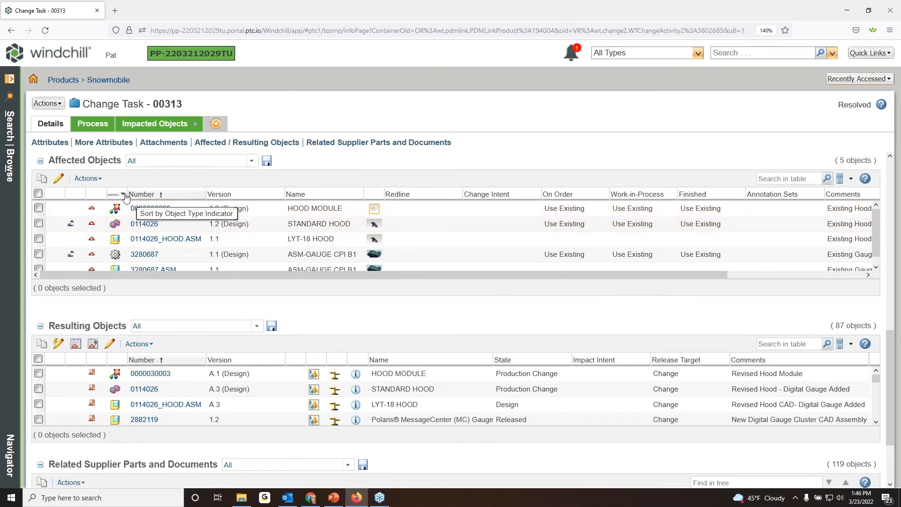
{"action": "left_click_drag", "start_coordinate": [66, 153], "coordinate": [48, 151]}
{"action": "left_click", "coordinate": [164, 331]}
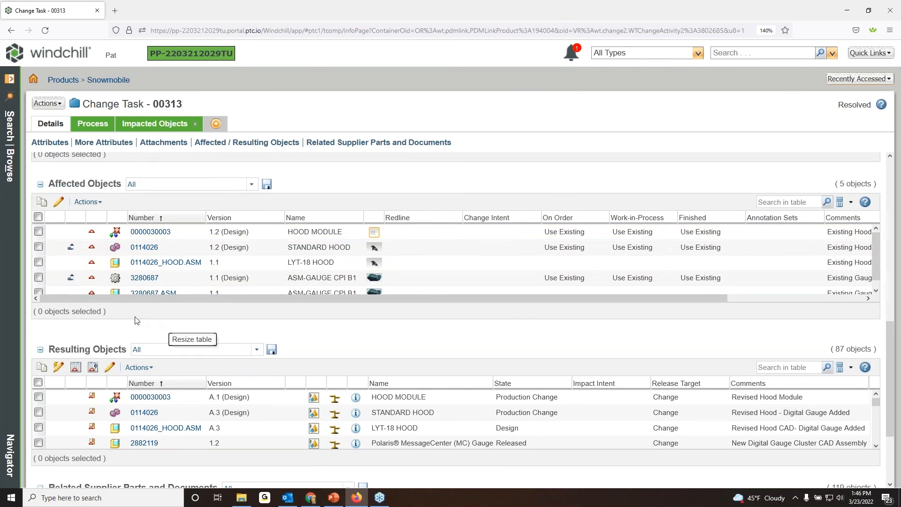
{"action": "scroll", "coordinate": [165, 329], "scroll_direction": "down", "scroll_amount": 3}
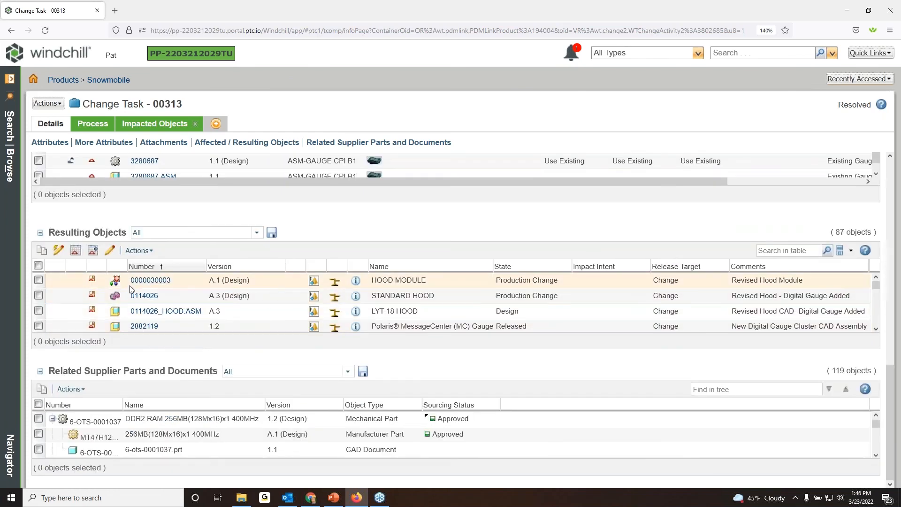
{"action": "left_click_drag", "start_coordinate": [225, 349], "coordinate": [238, 371]}
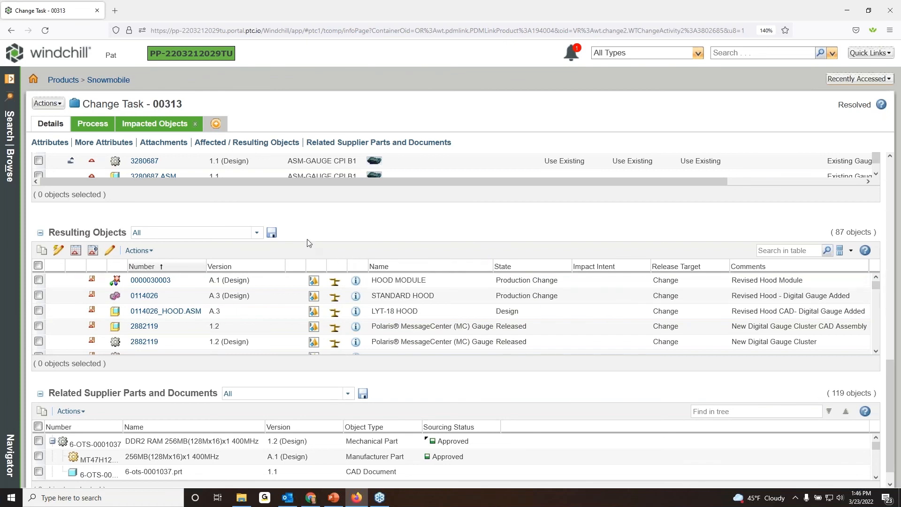
{"action": "scroll", "coordinate": [309, 243], "scroll_direction": "up", "scroll_amount": 3}
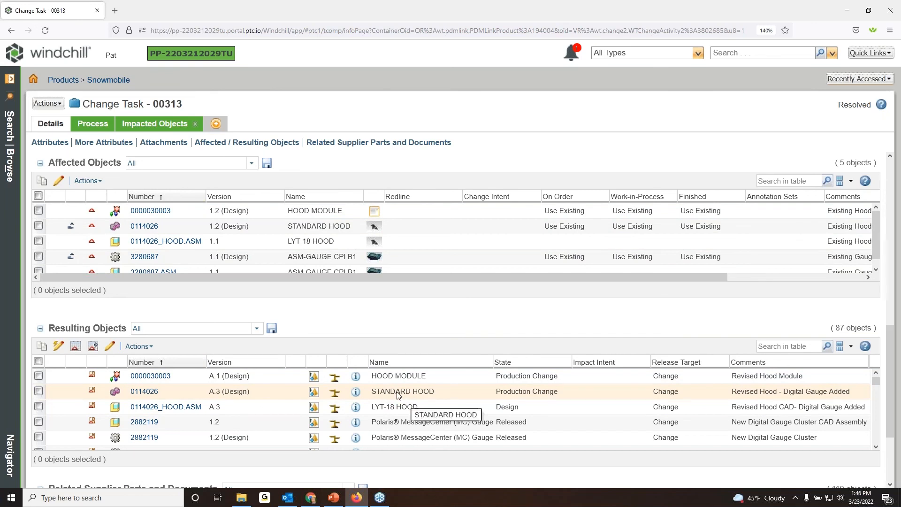
Compare the part structure of the resulting STANDARD HOOD, with version 1.2 on the left side and A.3 on the right, in a maximized window.
{"action": "left_click", "coordinate": [38, 391]}
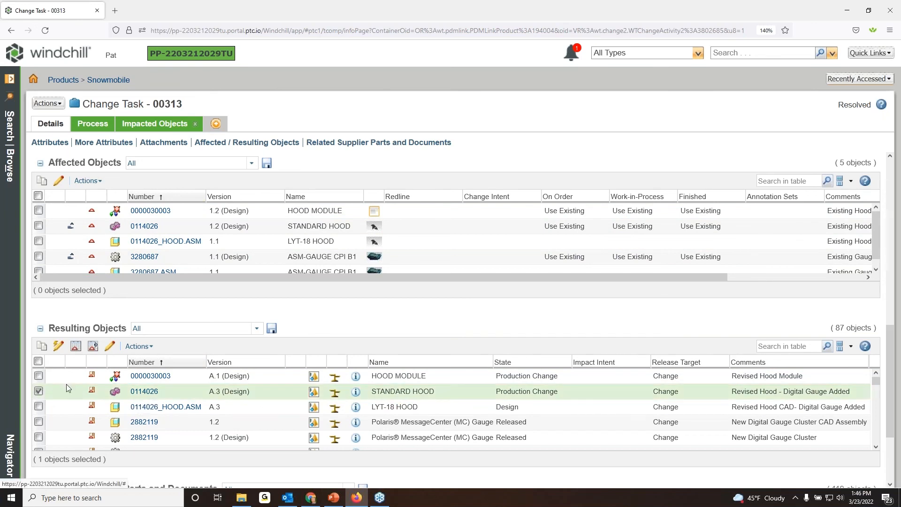
{"action": "left_click", "coordinate": [138, 346]}
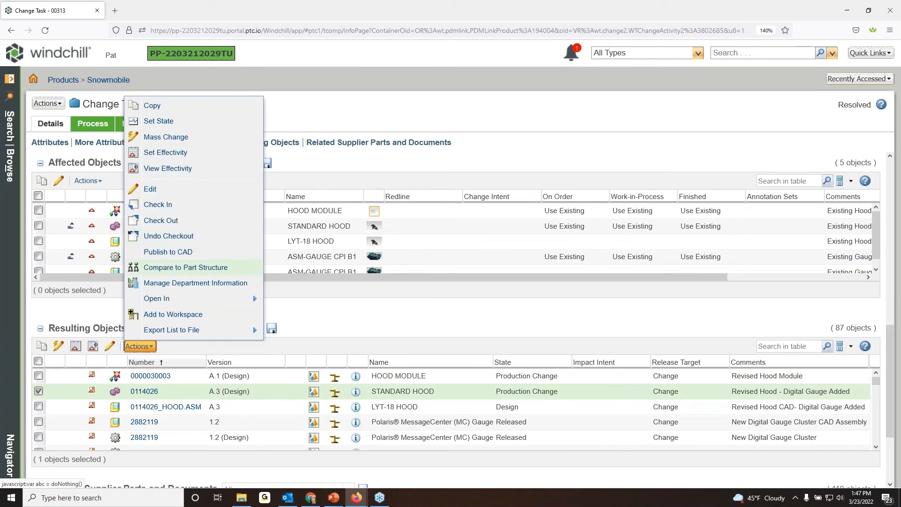
{"action": "left_click", "coordinate": [186, 267]}
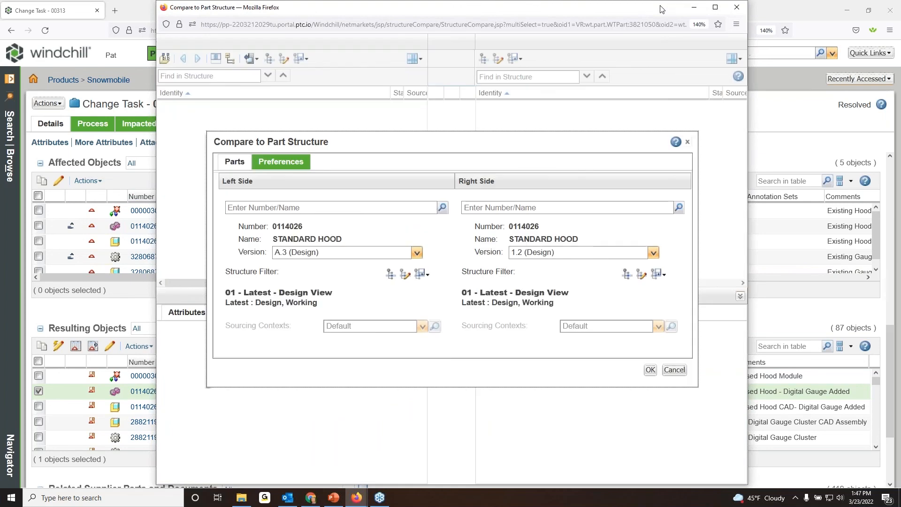
{"action": "left_click", "coordinate": [417, 253]}
{"action": "left_click", "coordinate": [357, 305]}
{"action": "left_click", "coordinate": [653, 253]}
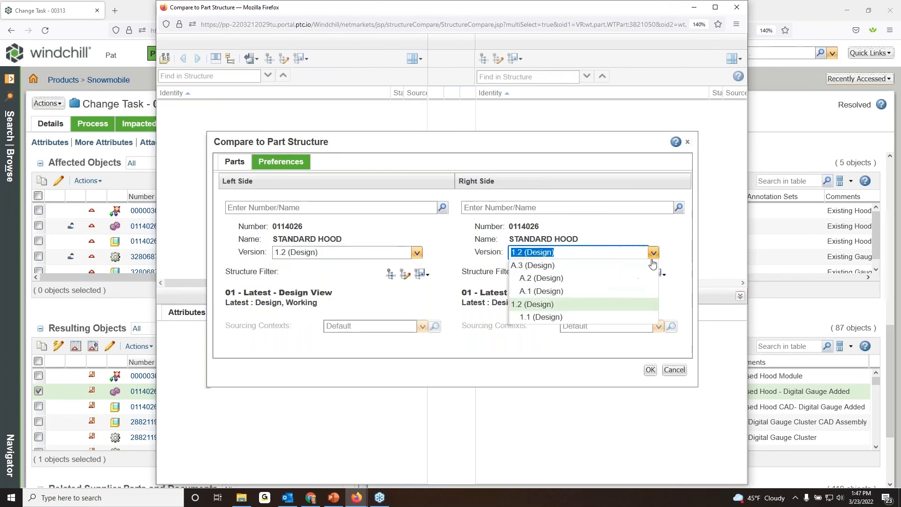
{"action": "left_click", "coordinate": [639, 264]}
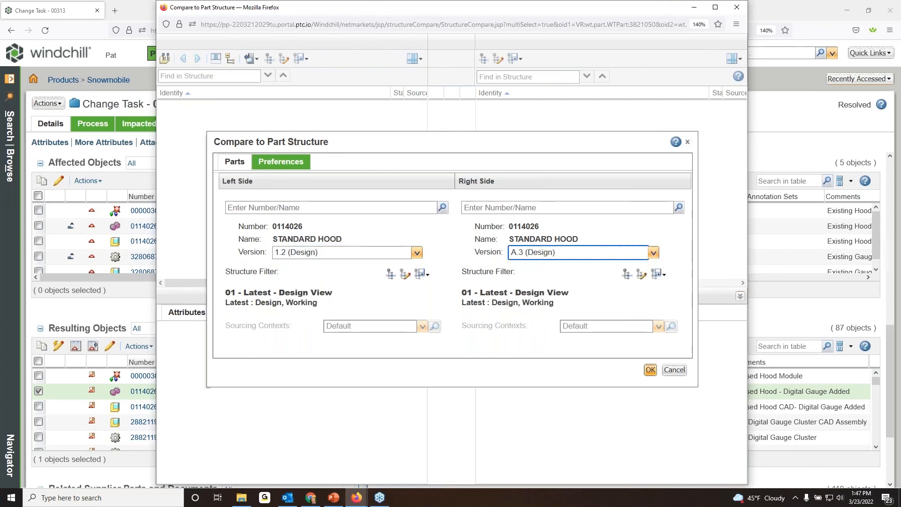
{"action": "left_click", "coordinate": [651, 371]}
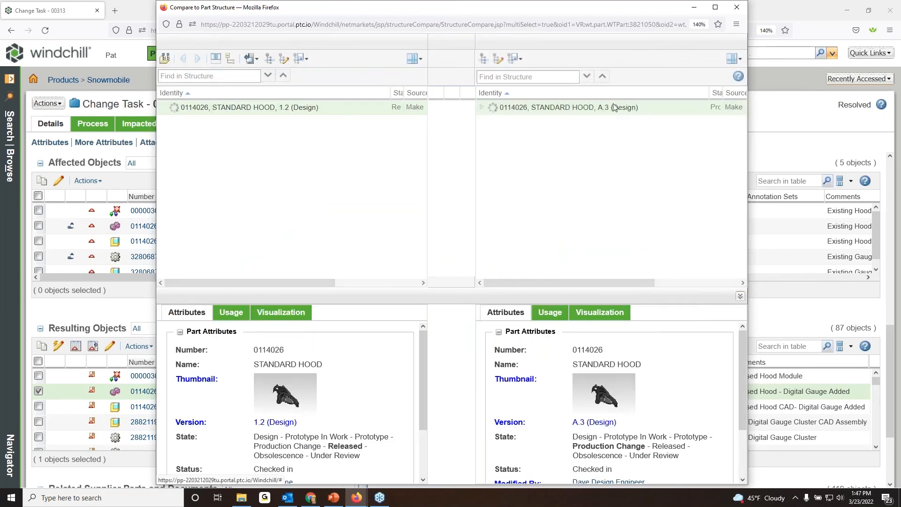
{"action": "left_click", "coordinate": [715, 7]}
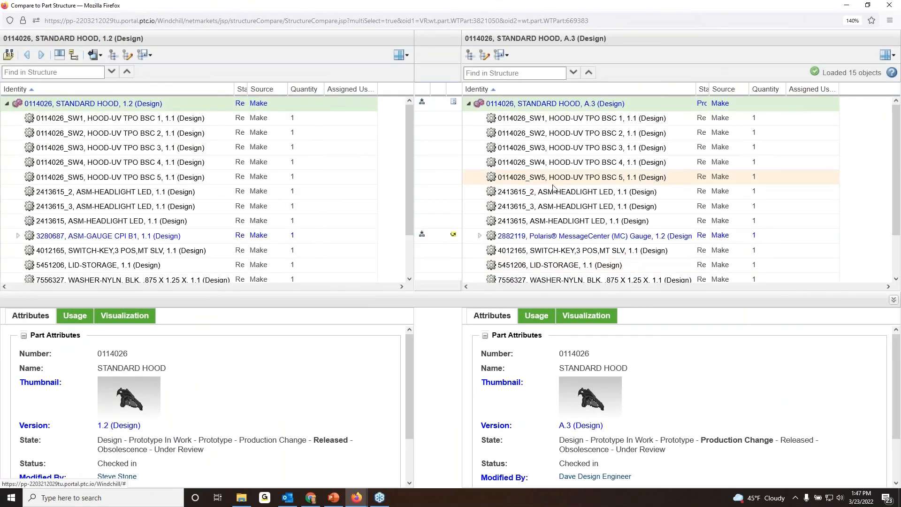
Select the ASM-GAUGE CPI B1 row, show the visualization of both hoods, and go to the next structure difference.
{"action": "left_click_drag", "start_coordinate": [408, 164], "coordinate": [407, 144]}
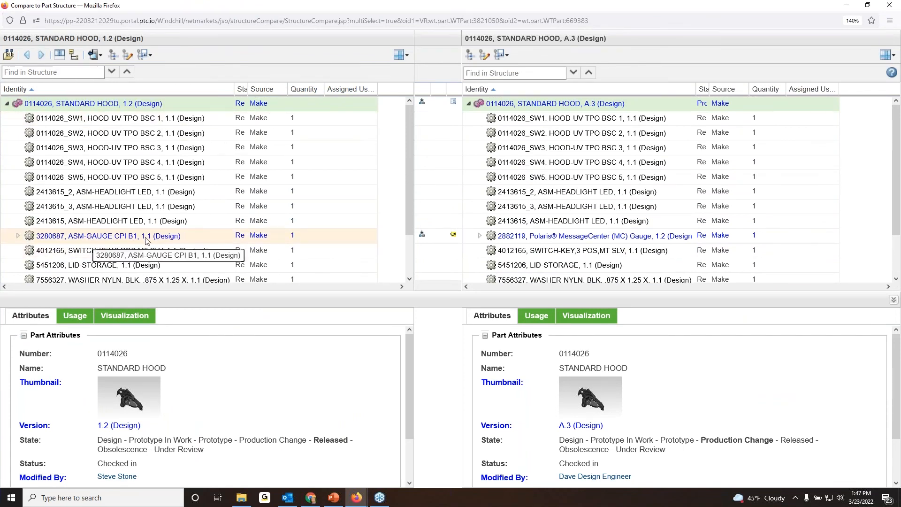
{"action": "left_click", "coordinate": [95, 239]}
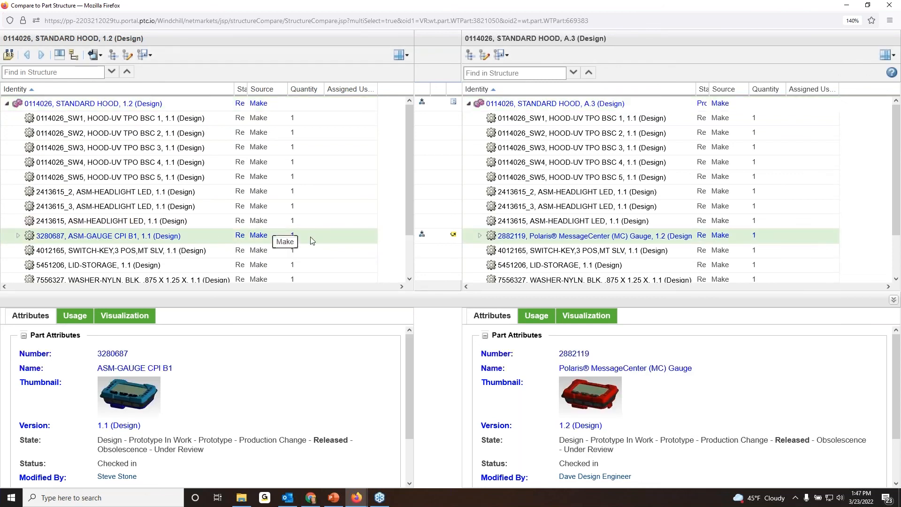
{"action": "left_click", "coordinate": [134, 316]}
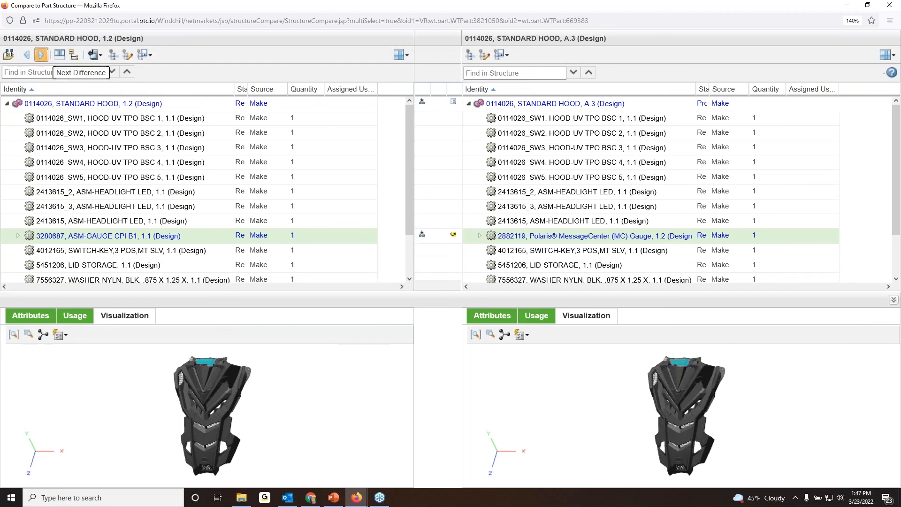
{"action": "left_click", "coordinate": [41, 55]}
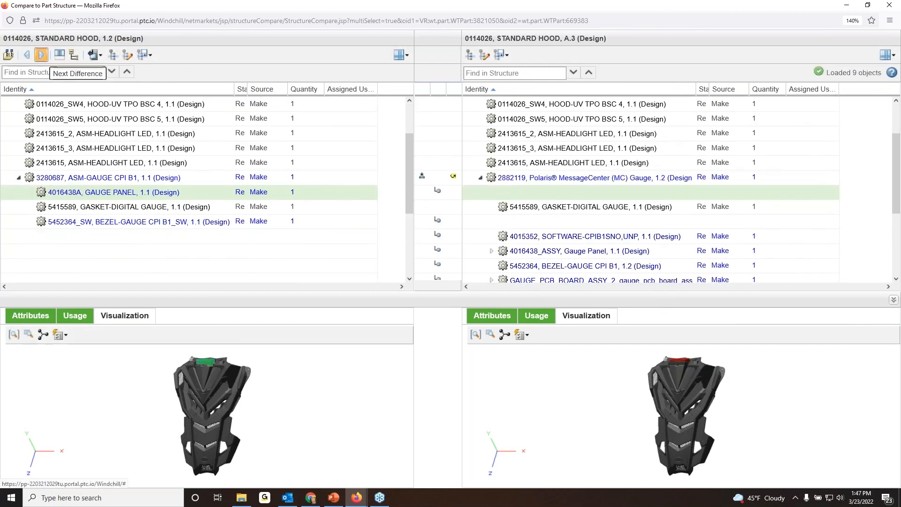
Tilt both hood models to expose the gauge and highlight the old gauge's panel, gasket and bezel one after another.
{"action": "scroll", "coordinate": [336, 216], "scroll_direction": "down", "scroll_amount": 2}
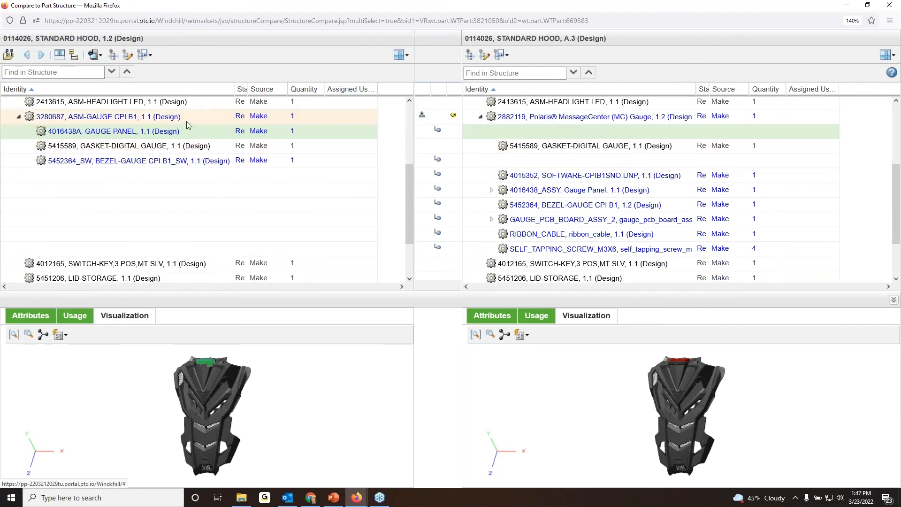
{"action": "left_click", "coordinate": [186, 148]}
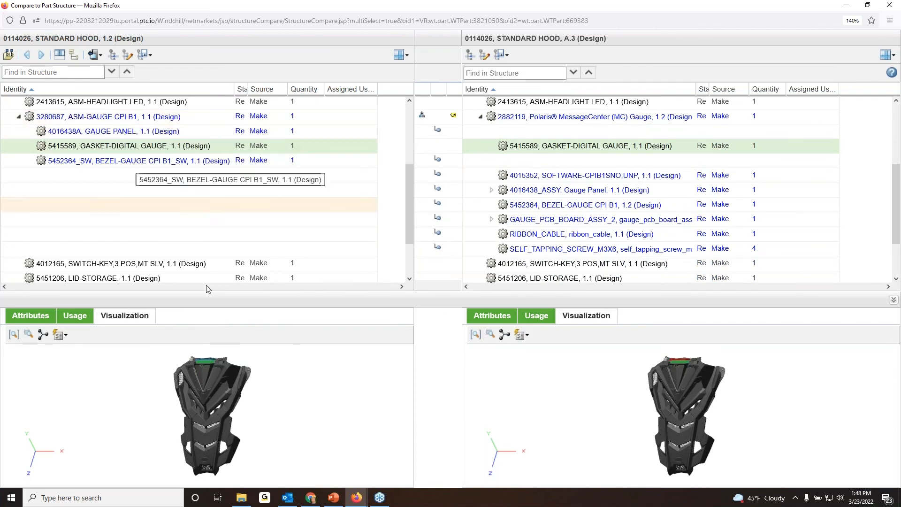
{"action": "middle_click_drag", "start_coordinate": [212, 404], "coordinate": [223, 436]}
{"action": "middle_click_drag", "start_coordinate": [676, 406], "coordinate": [680, 422]}
{"action": "middle_click_drag", "start_coordinate": [700, 359], "coordinate": [702, 373]}
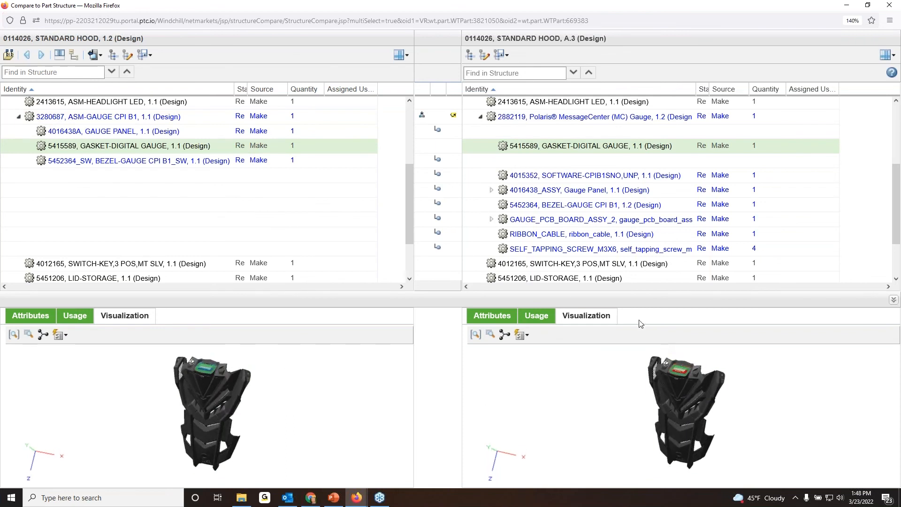
{"action": "left_click", "coordinate": [160, 133]}
{"action": "left_click", "coordinate": [166, 147]}
{"action": "left_click", "coordinate": [170, 161]}
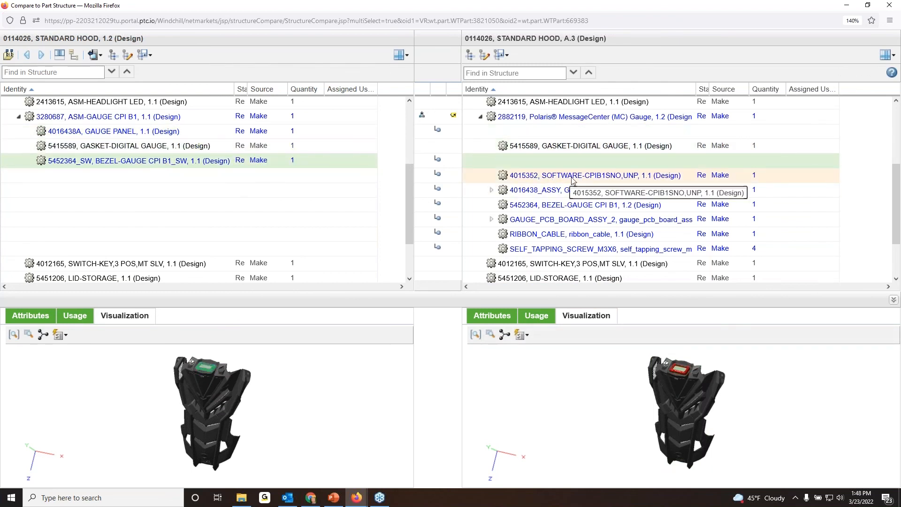
Highlight the Polaris MessageCenter gauge's components one by one, from the gauge panel assembly to the self-tapping screw, plus the switch key.
{"action": "left_click", "coordinate": [576, 190]}
{"action": "left_click", "coordinate": [576, 209]}
{"action": "left_click", "coordinate": [574, 221]}
{"action": "left_click", "coordinate": [574, 236]}
{"action": "left_click", "coordinate": [574, 249]}
{"action": "left_click", "coordinate": [573, 264]}
{"action": "scroll", "coordinate": [568, 225], "scroll_direction": "down", "scroll_amount": 2}
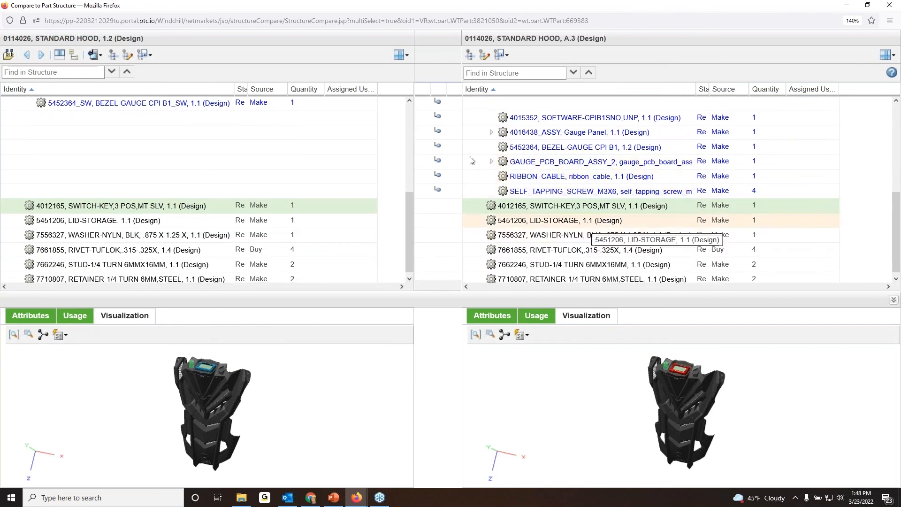
{"action": "scroll", "coordinate": [306, 177], "scroll_direction": "up", "scroll_amount": 4}
{"action": "scroll", "coordinate": [306, 177], "scroll_direction": "down", "scroll_amount": 2}
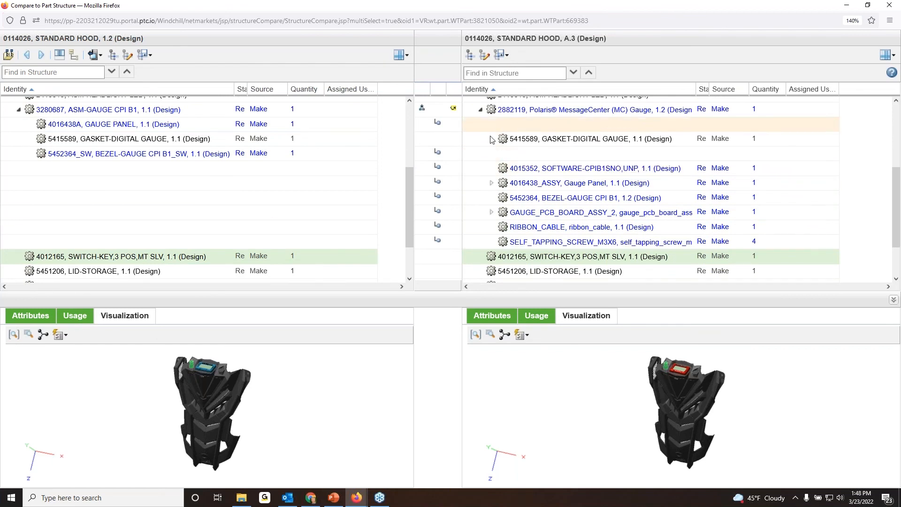
Close the structure comparison, return to change notice 00264, and open its Update Required Manufacturing Data For Next Model Year task.
{"action": "left_click", "coordinate": [892, 9]}
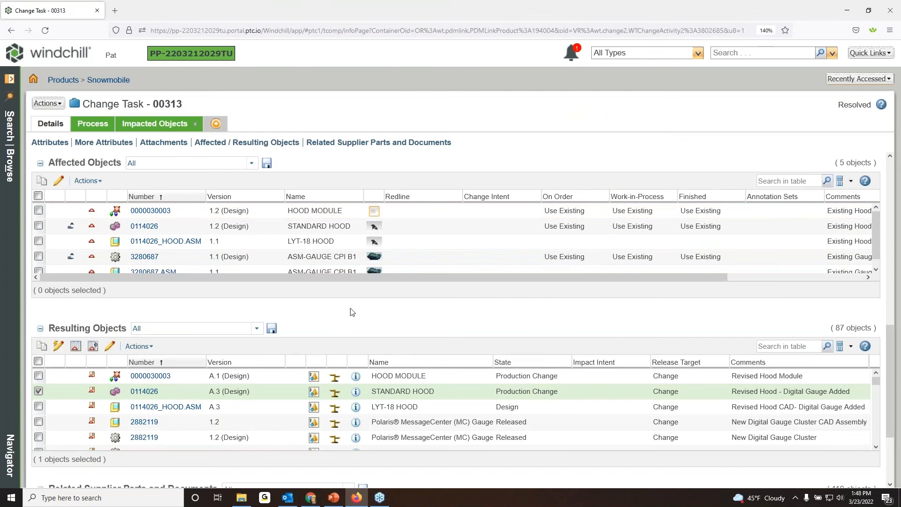
{"action": "scroll", "coordinate": [346, 334], "scroll_direction": "down", "scroll_amount": 2}
{"action": "scroll", "coordinate": [334, 318], "scroll_direction": "up", "scroll_amount": 7}
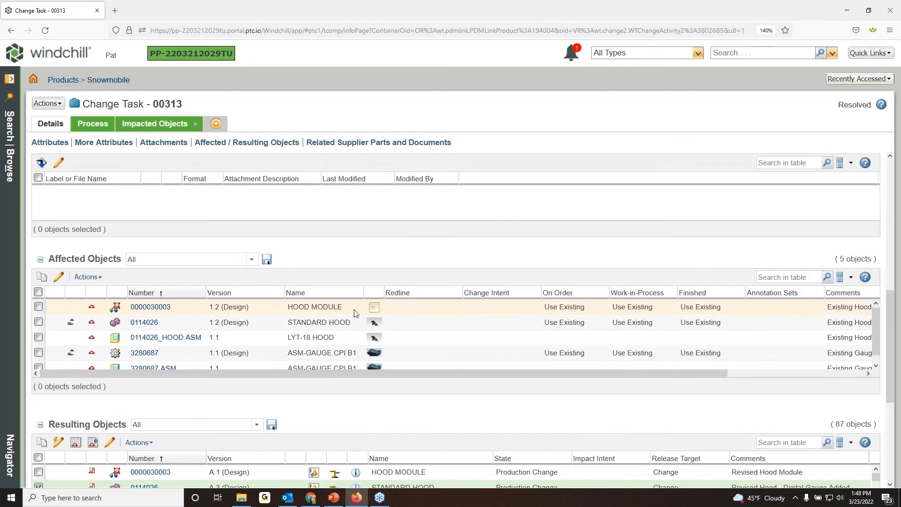
{"action": "scroll", "coordinate": [284, 223], "scroll_direction": "up", "scroll_amount": 3}
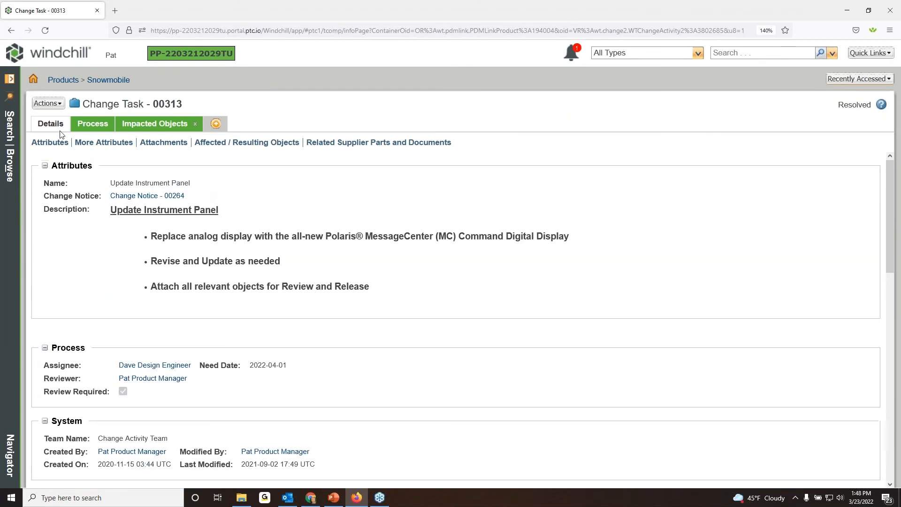
{"action": "left_click", "coordinate": [854, 80]}
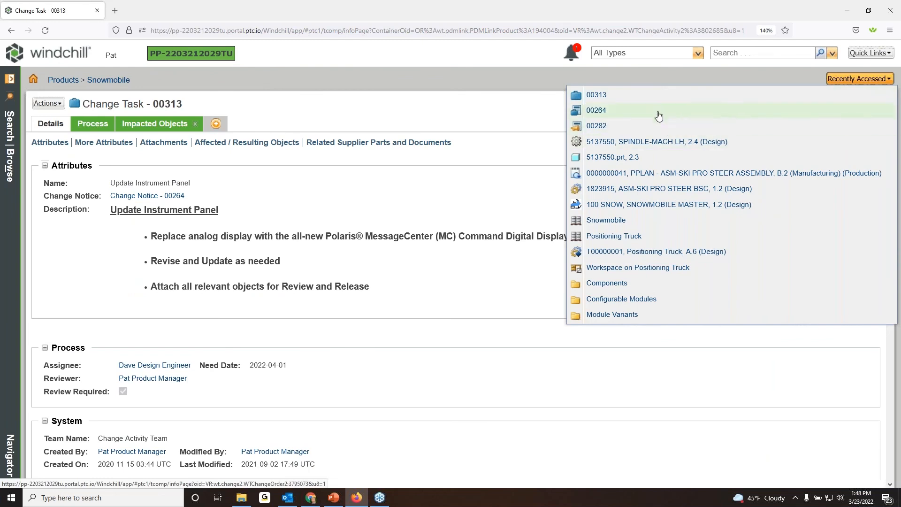
{"action": "left_click", "coordinate": [658, 113]}
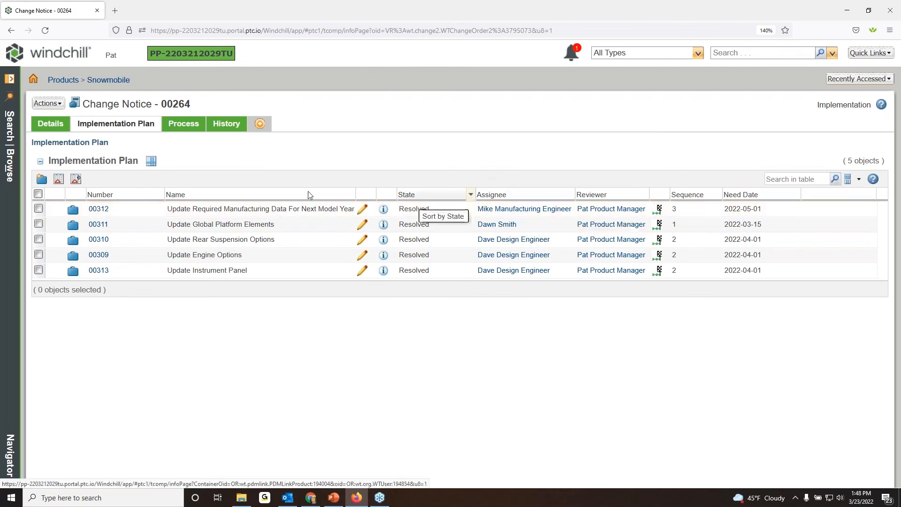
{"action": "left_click", "coordinate": [99, 209]}
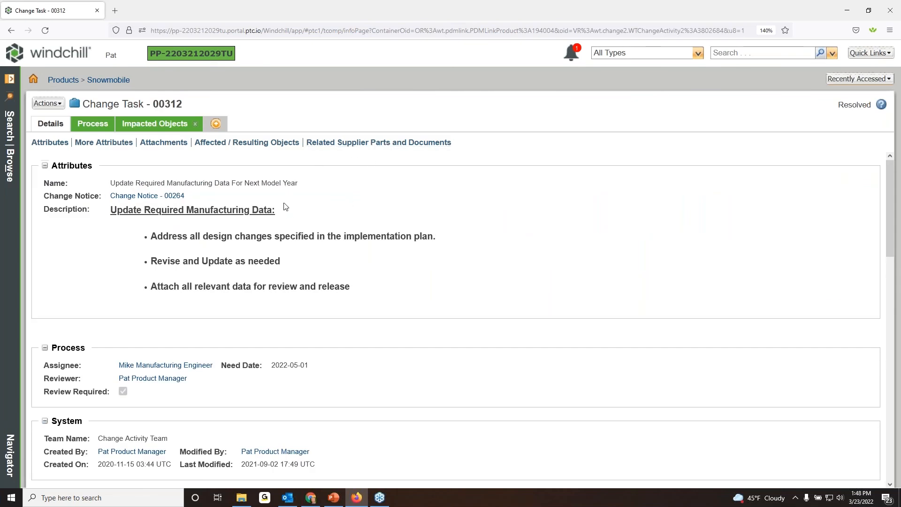
Review the attributes, process details and members by role of the Update Required Manufacturing Data change task.
{"action": "scroll", "coordinate": [282, 202], "scroll_direction": "down", "scroll_amount": 3}
{"action": "scroll", "coordinate": [281, 202], "scroll_direction": "up", "scroll_amount": 3}
{"action": "scroll", "coordinate": [224, 168], "scroll_direction": "down", "scroll_amount": 3}
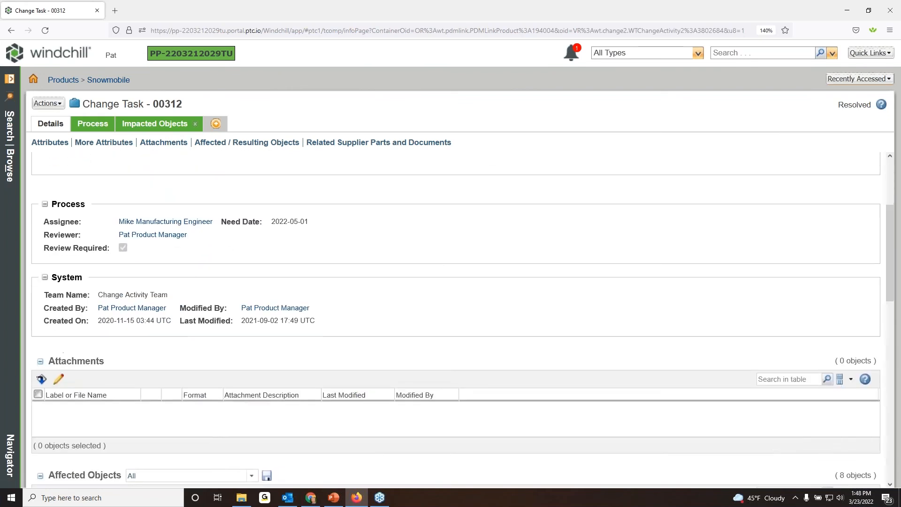
{"action": "scroll", "coordinate": [80, 143], "scroll_direction": "up", "scroll_amount": 3}
{"action": "left_click", "coordinate": [90, 125]}
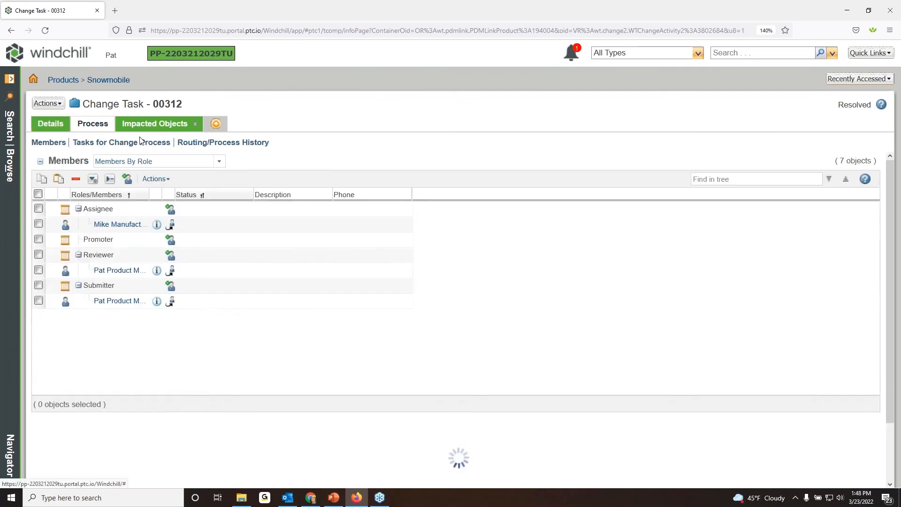
{"action": "left_click", "coordinate": [60, 127]}
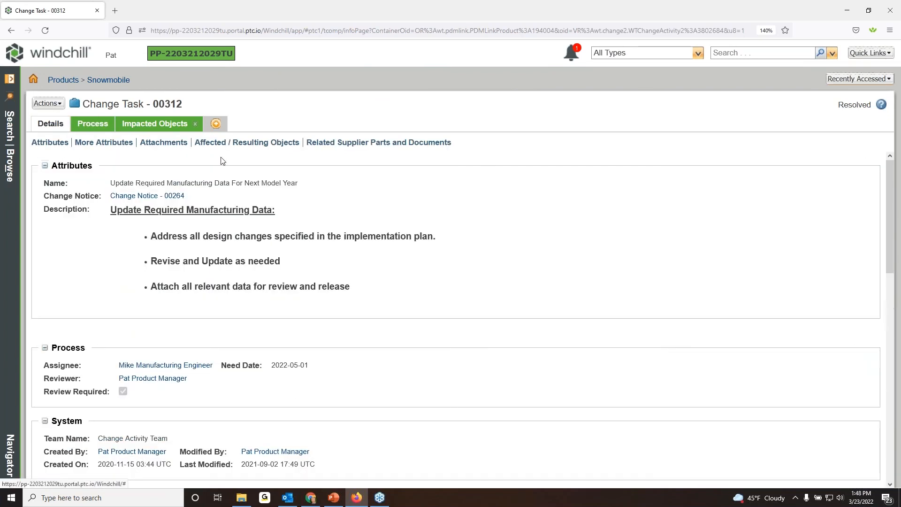
Compare the numbers, versions and object types of the change task's affected objects with those of its resulting objects.
{"action": "scroll", "coordinate": [221, 188], "scroll_direction": "down", "scroll_amount": 2}
{"action": "scroll", "coordinate": [228, 192], "scroll_direction": "down", "scroll_amount": 6}
{"action": "scroll", "coordinate": [230, 196], "scroll_direction": "down", "scroll_amount": 2}
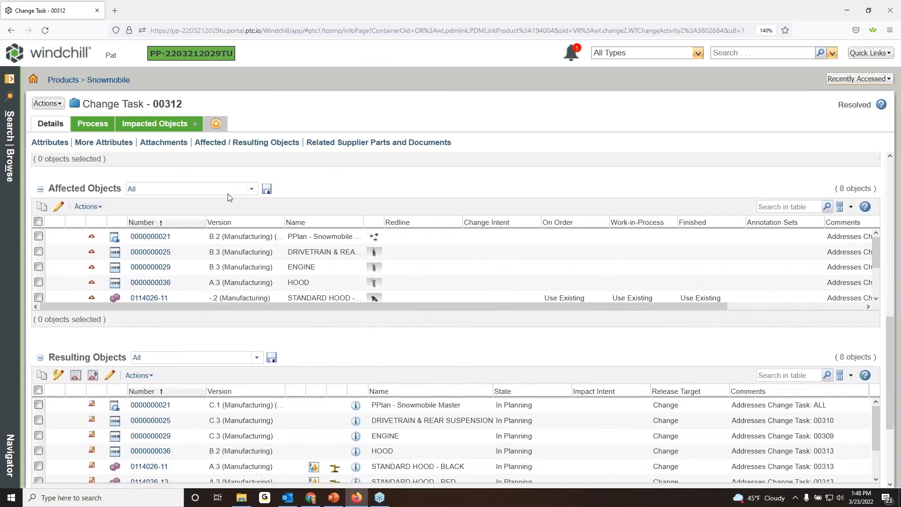
{"action": "scroll", "coordinate": [164, 300], "scroll_direction": "down", "scroll_amount": 1}
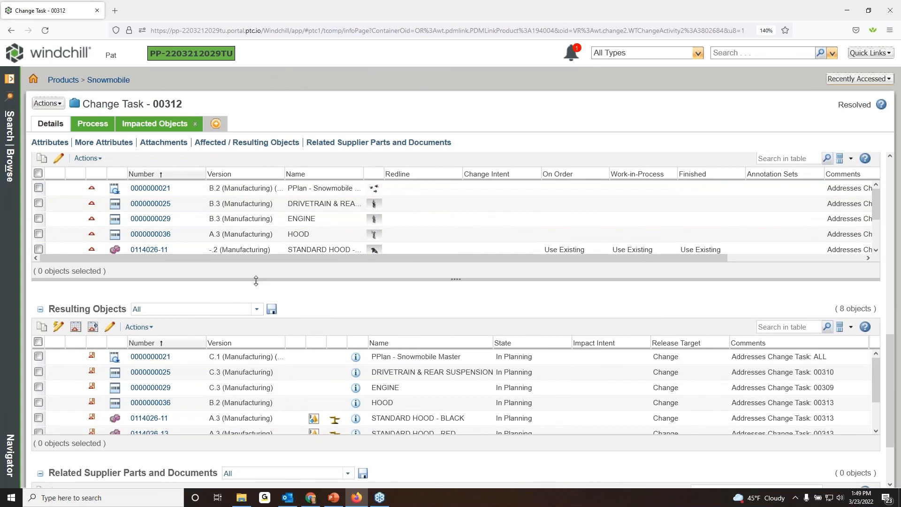
{"action": "scroll", "coordinate": [257, 287], "scroll_direction": "up", "scroll_amount": 1}
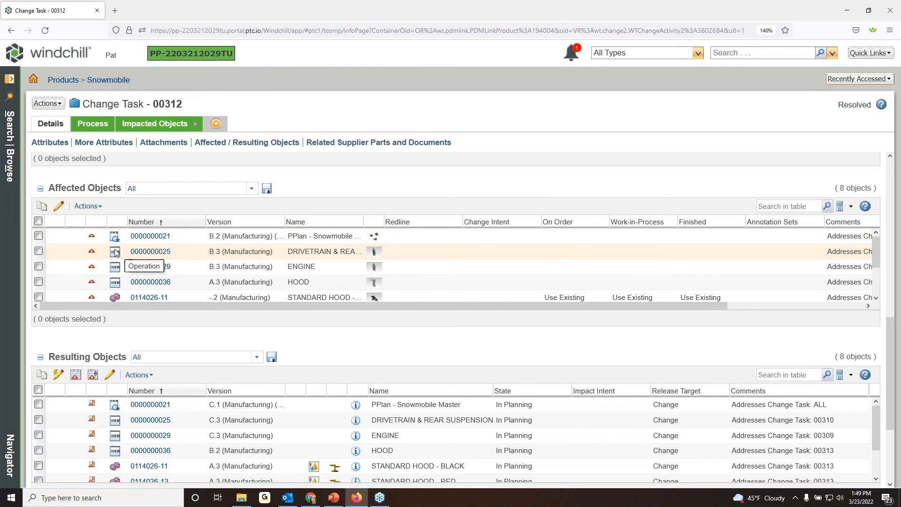
{"action": "scroll", "coordinate": [118, 398], "scroll_direction": "down", "scroll_amount": 1}
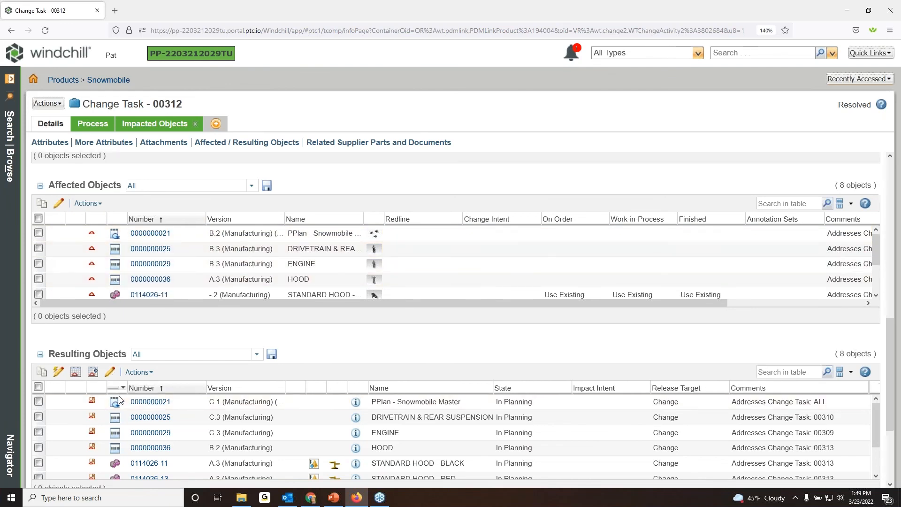
{"action": "scroll", "coordinate": [183, 321], "scroll_direction": "up", "scroll_amount": 1}
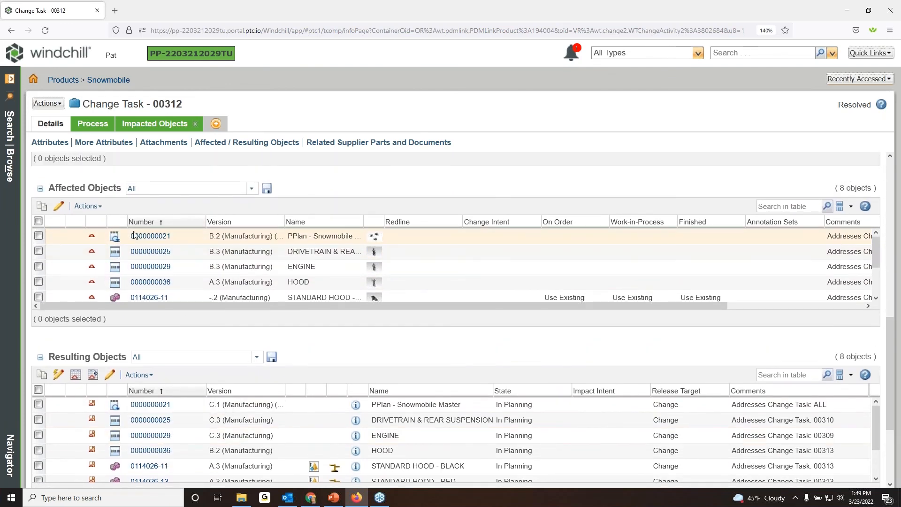
{"action": "scroll", "coordinate": [288, 335], "scroll_direction": "down", "scroll_amount": 1}
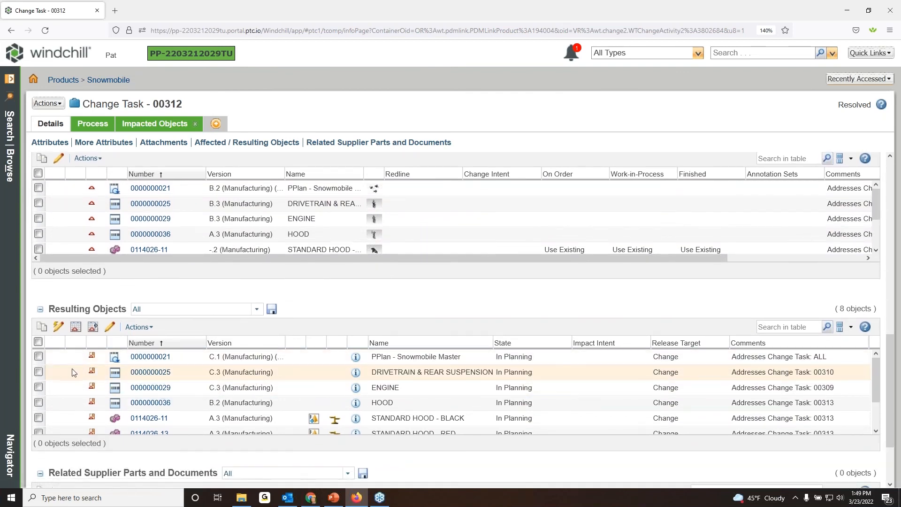
Open the information page of the resulting operation DRIVETRAIN & REAR SUSPENSION and display its structure.
{"action": "right_click", "coordinate": [192, 374]}
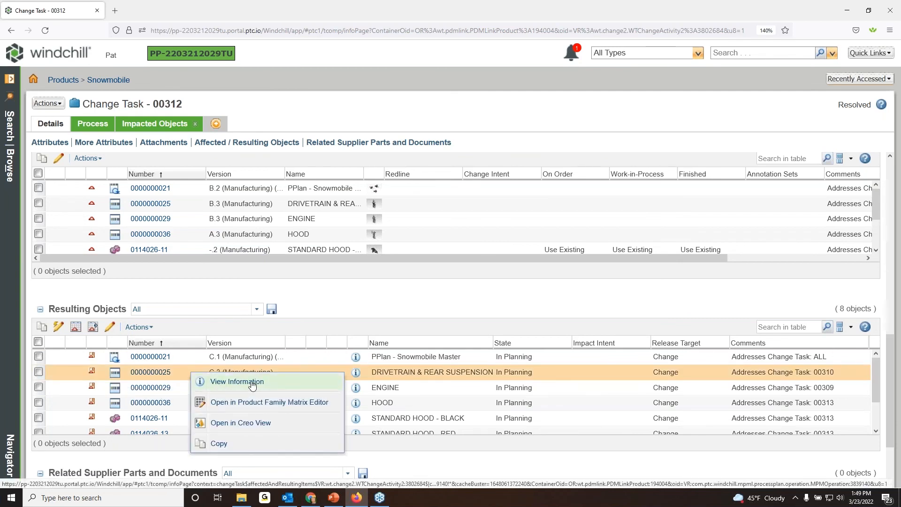
{"action": "left_click", "coordinate": [252, 383]}
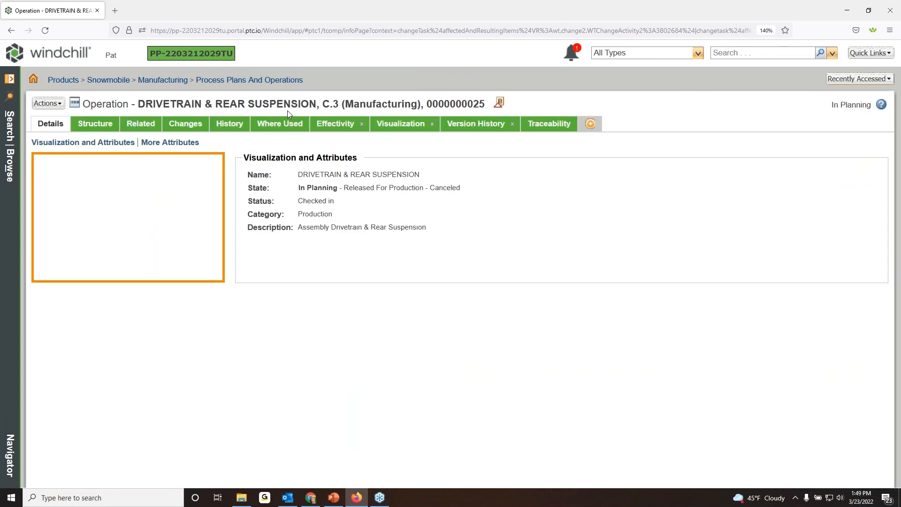
{"action": "left_click", "coordinate": [95, 124]}
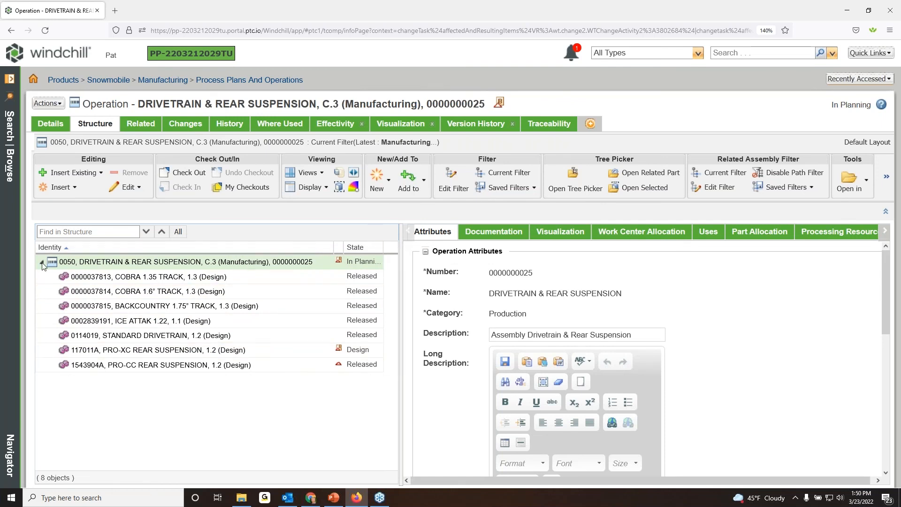
{"action": "left_click", "coordinate": [11, 30]}
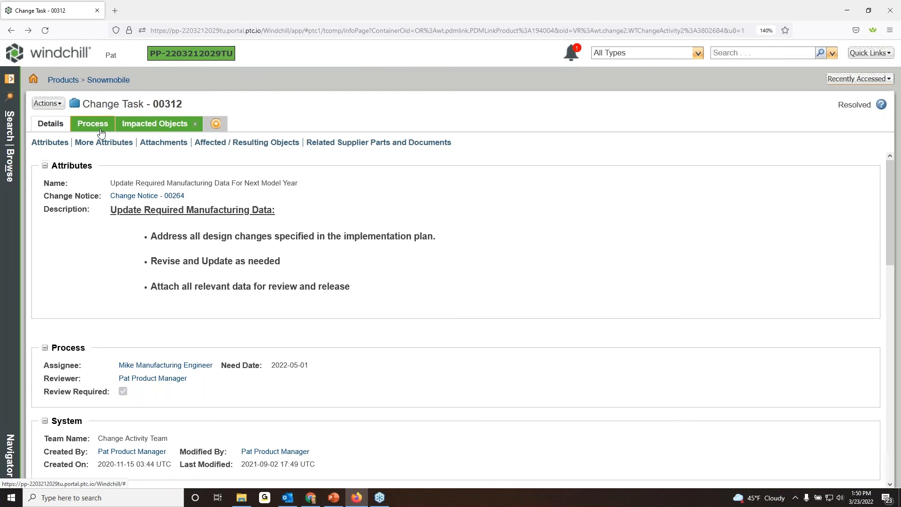
{"action": "scroll", "coordinate": [186, 280], "scroll_direction": "down", "scroll_amount": 10}
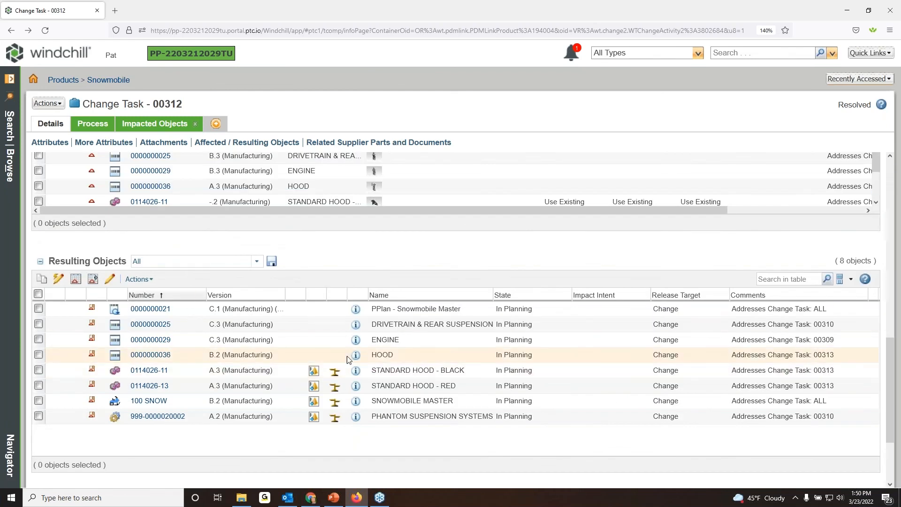
{"action": "right_click", "coordinate": [312, 327]}
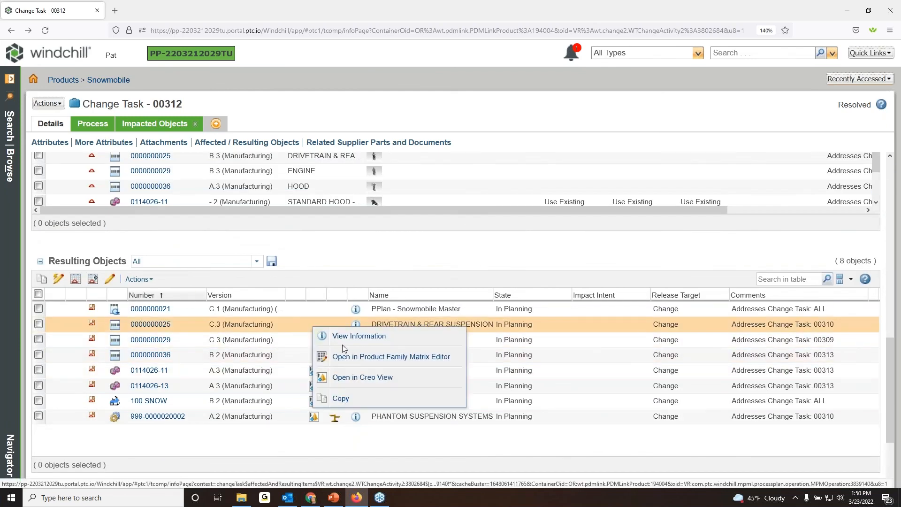
{"action": "left_click", "coordinate": [343, 342]}
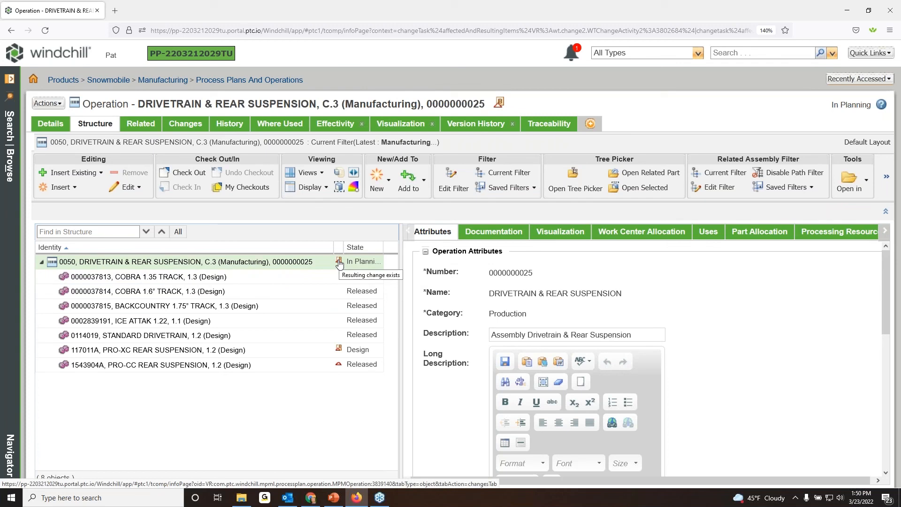
Generate work instructions for the DRIVETRAIN & REAR SUSPENSION operation.
{"action": "right_click", "coordinate": [183, 263]}
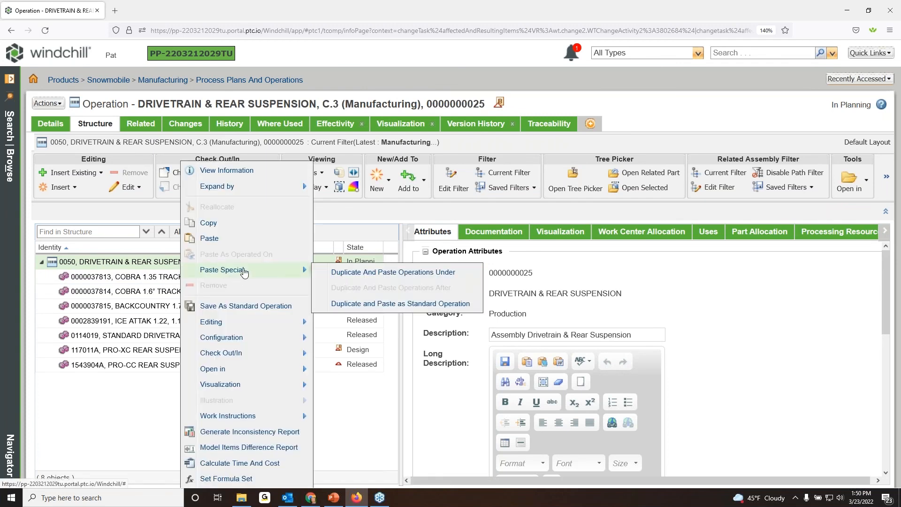
{"action": "mouse_move", "coordinate": [281, 416]}
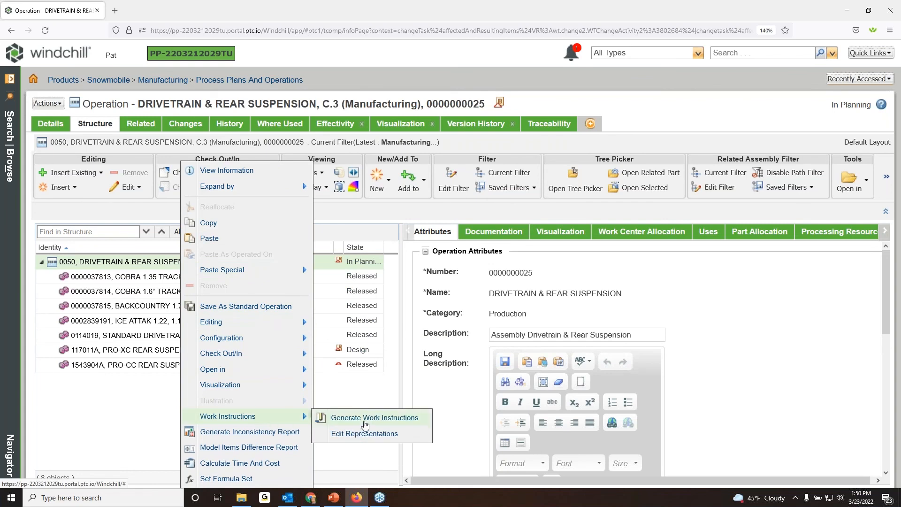
{"action": "left_click", "coordinate": [345, 418]}
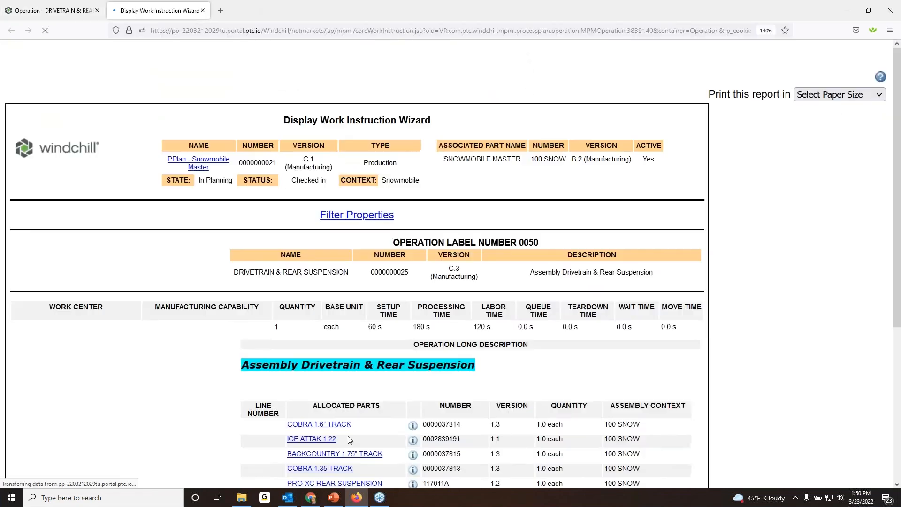
Examine the work instructions' operation times, illustration and allocated parts, and close the report.
{"action": "scroll", "coordinate": [519, 185], "scroll_direction": "down", "scroll_amount": 3}
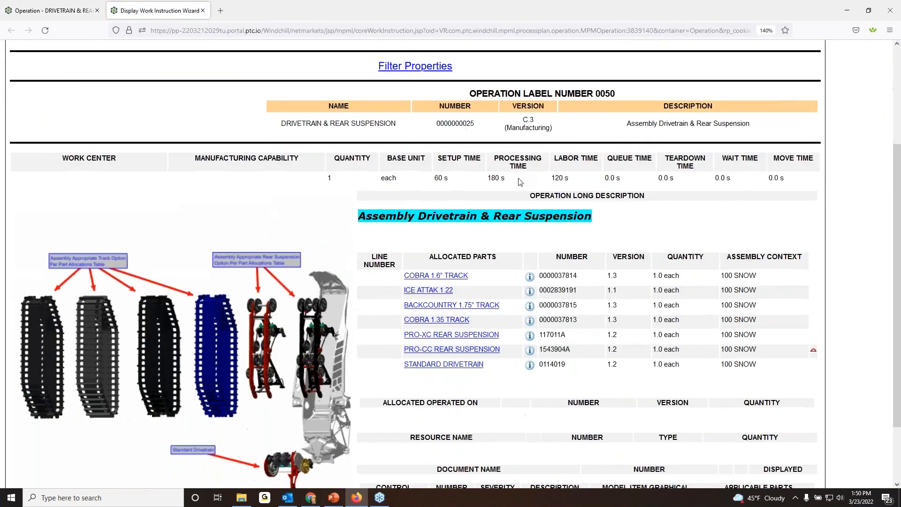
{"action": "scroll", "coordinate": [540, 207], "scroll_direction": "up", "scroll_amount": 2}
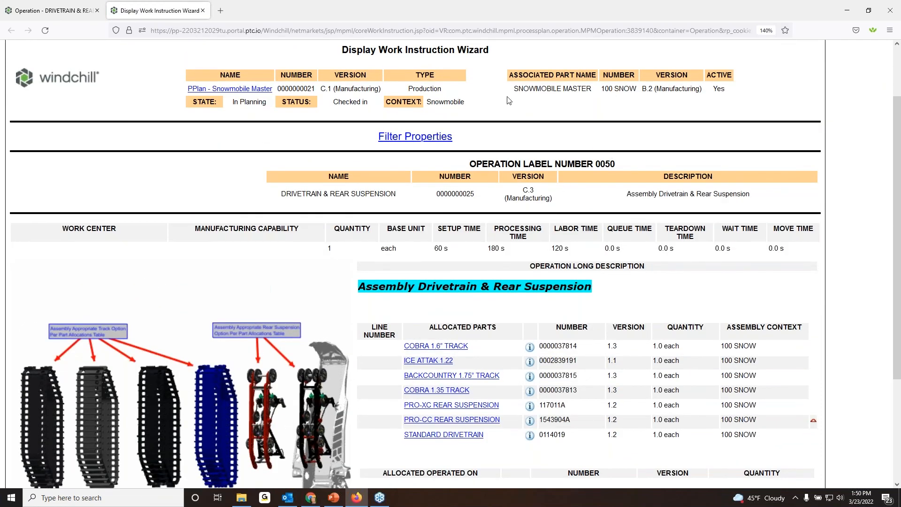
{"action": "scroll", "coordinate": [244, 94], "scroll_direction": "down", "scroll_amount": 3}
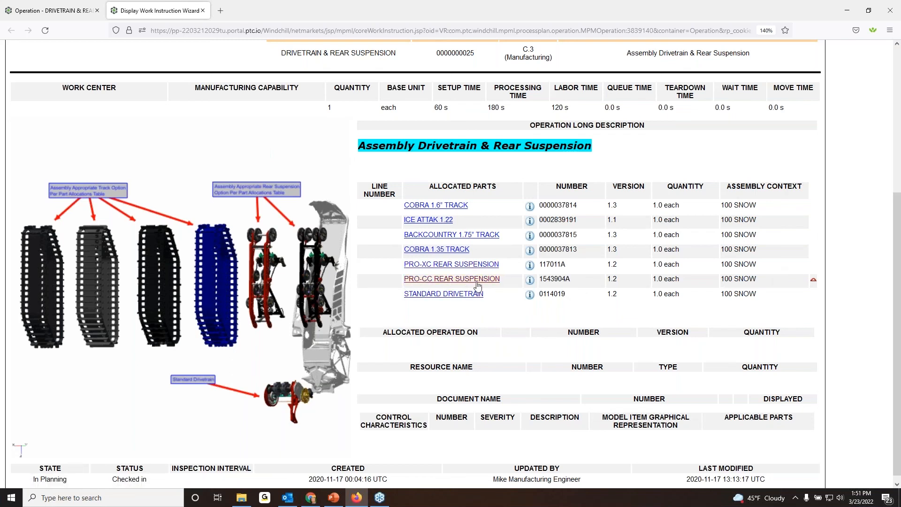
{"action": "scroll", "coordinate": [594, 260], "scroll_direction": "down", "scroll_amount": 1}
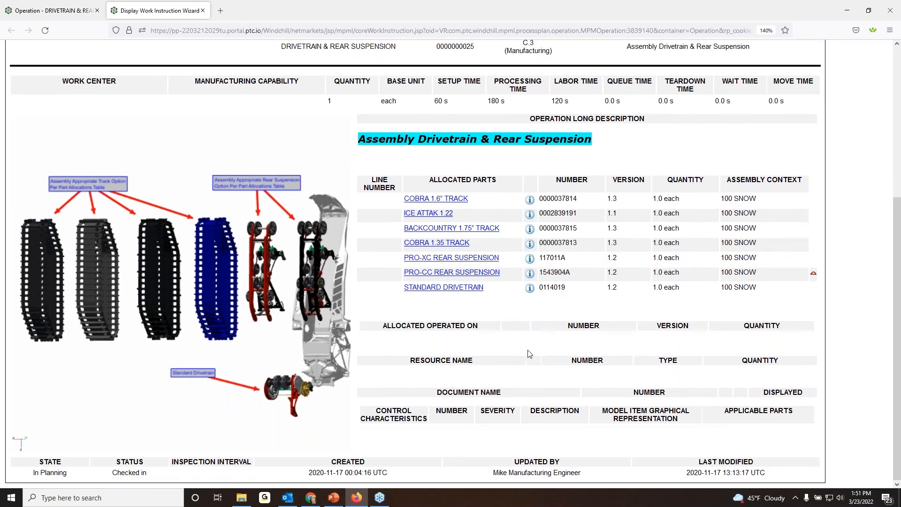
{"action": "scroll", "coordinate": [529, 353], "scroll_direction": "up", "scroll_amount": 5}
{"action": "scroll", "coordinate": [412, 203], "scroll_direction": "down", "scroll_amount": 5}
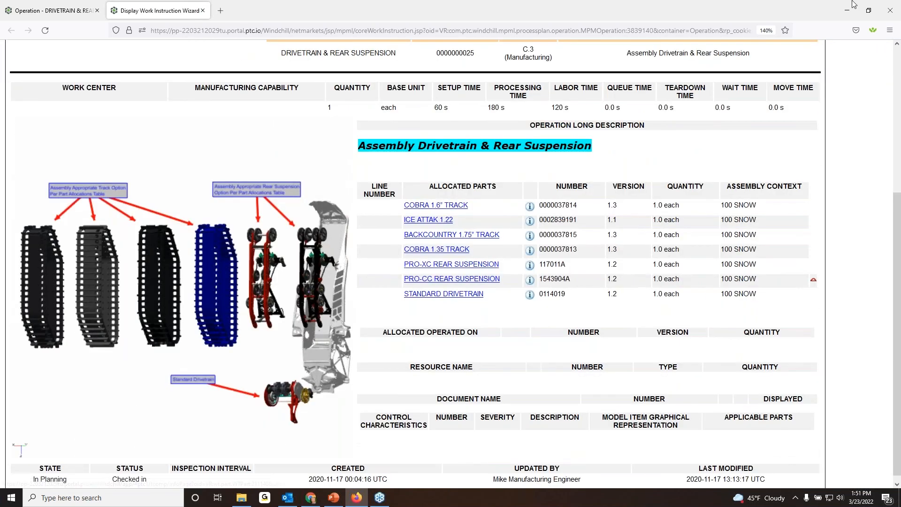
{"action": "middle_click", "coordinate": [167, 12]}
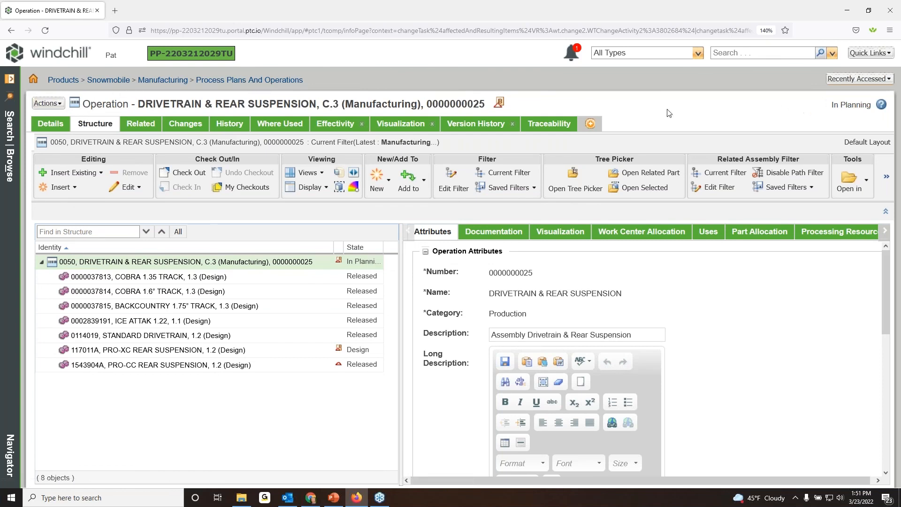
Revisit change notice 00264, return to the home page and open the notice's Audit Change Notice task.
{"action": "left_click", "coordinate": [858, 80]}
{"action": "left_click", "coordinate": [698, 129]}
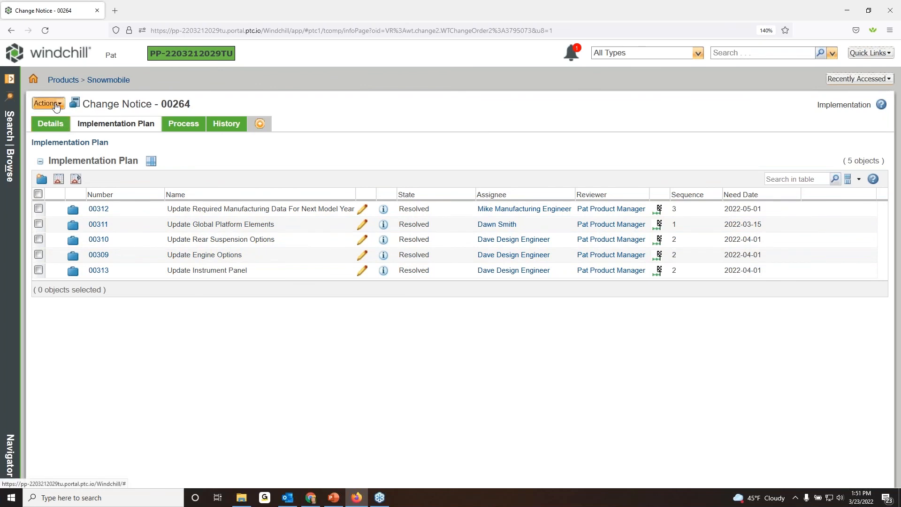
{"action": "left_click", "coordinate": [34, 80]}
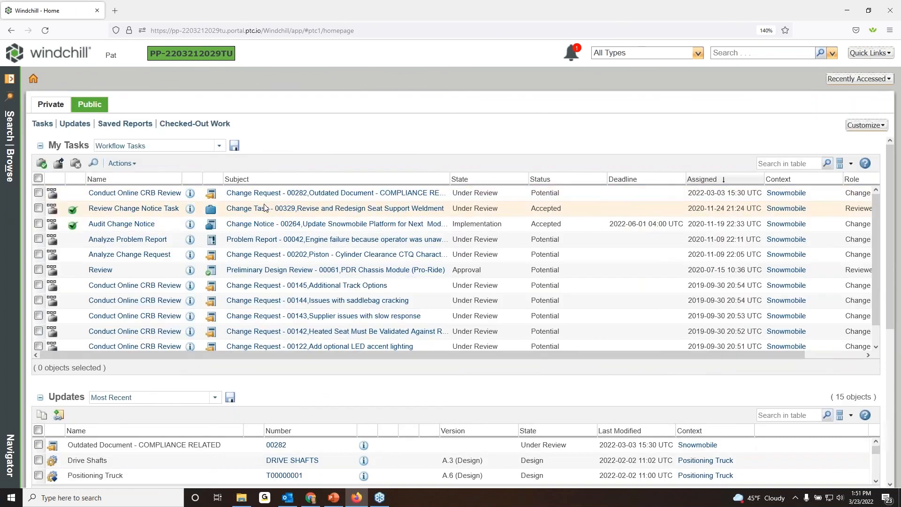
{"action": "left_click", "coordinate": [129, 225]}
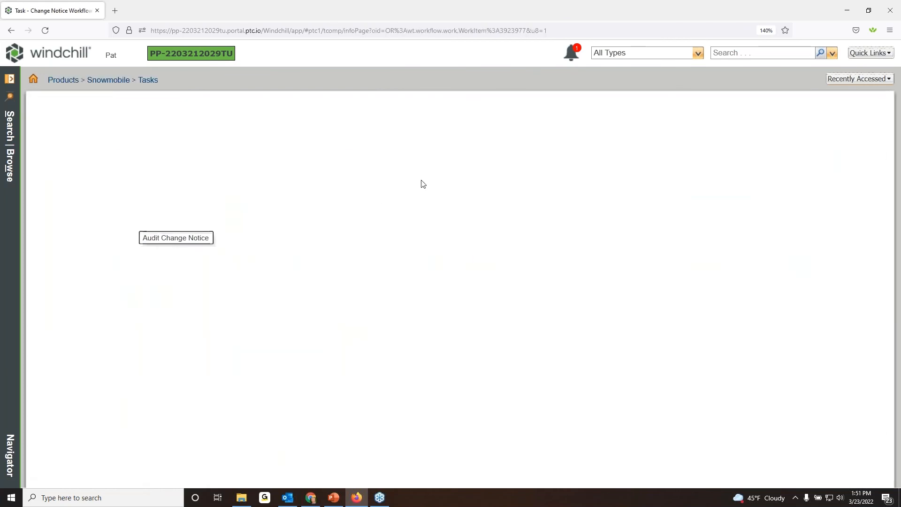
Add the comment "Everything looks good" to the Audit Change Notice task and complete the task.
{"action": "scroll", "coordinate": [411, 180], "scroll_direction": "down", "scroll_amount": 3}
{"action": "scroll", "coordinate": [411, 180], "scroll_direction": "down", "scroll_amount": 8}
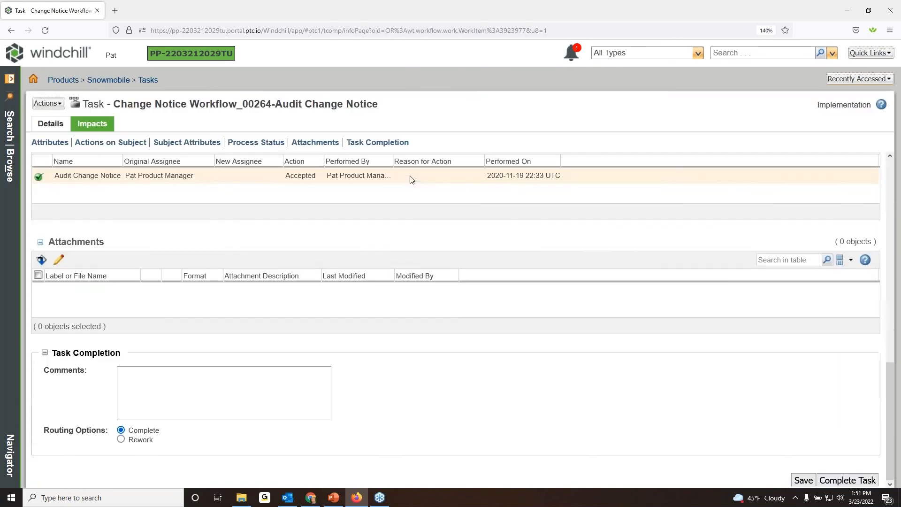
{"action": "left_click", "coordinate": [245, 380]}
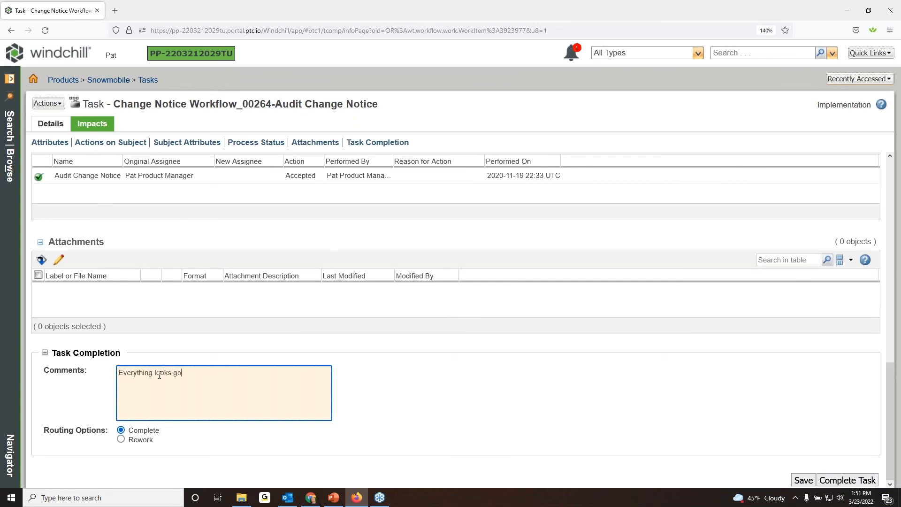
{"action": "left_click", "coordinate": [573, 362]}
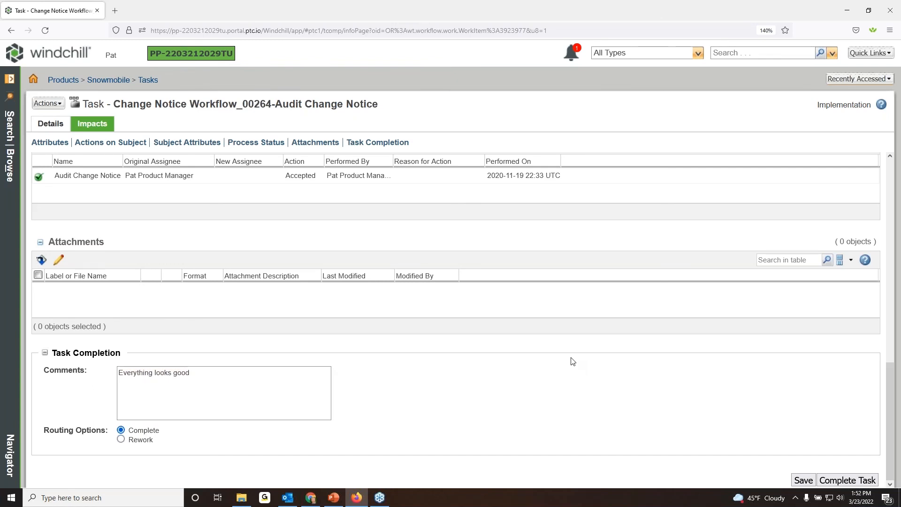
{"action": "left_click", "coordinate": [848, 480]}
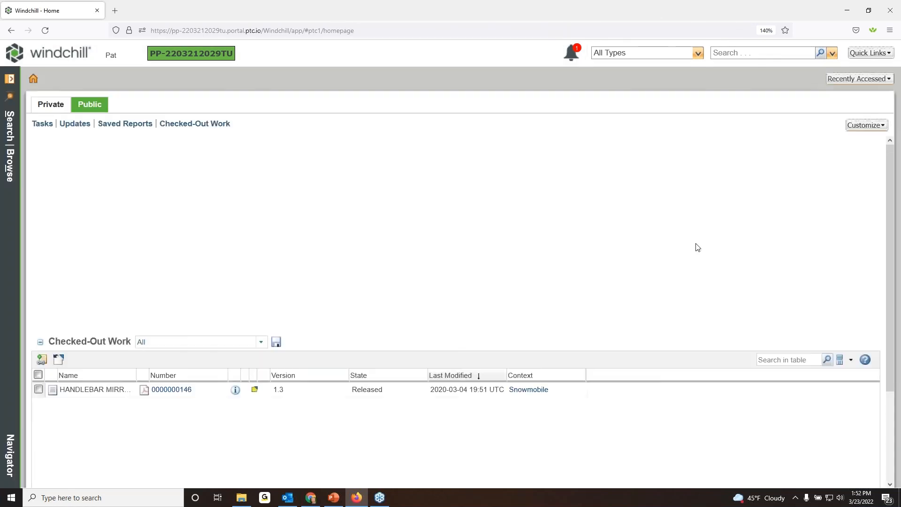